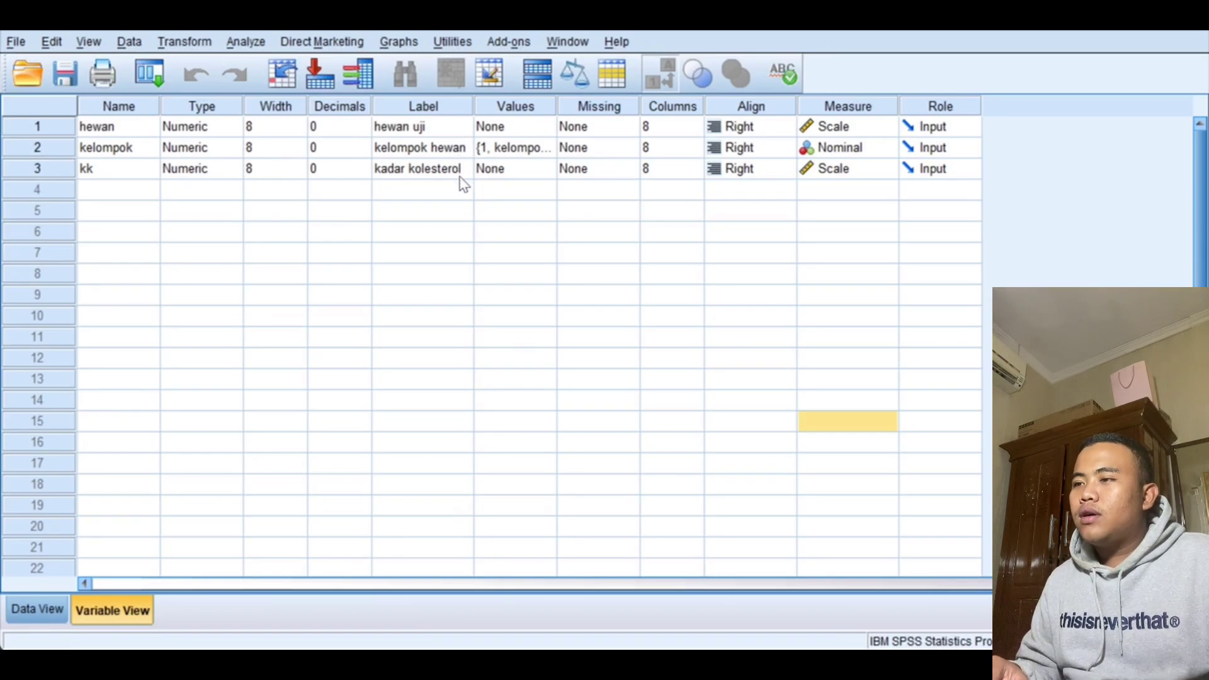
Step: Review the five value labels defined for the kelompok variable, from kelompok negatif to kelompok dosis tinggi
click(533, 154)
click(547, 150)
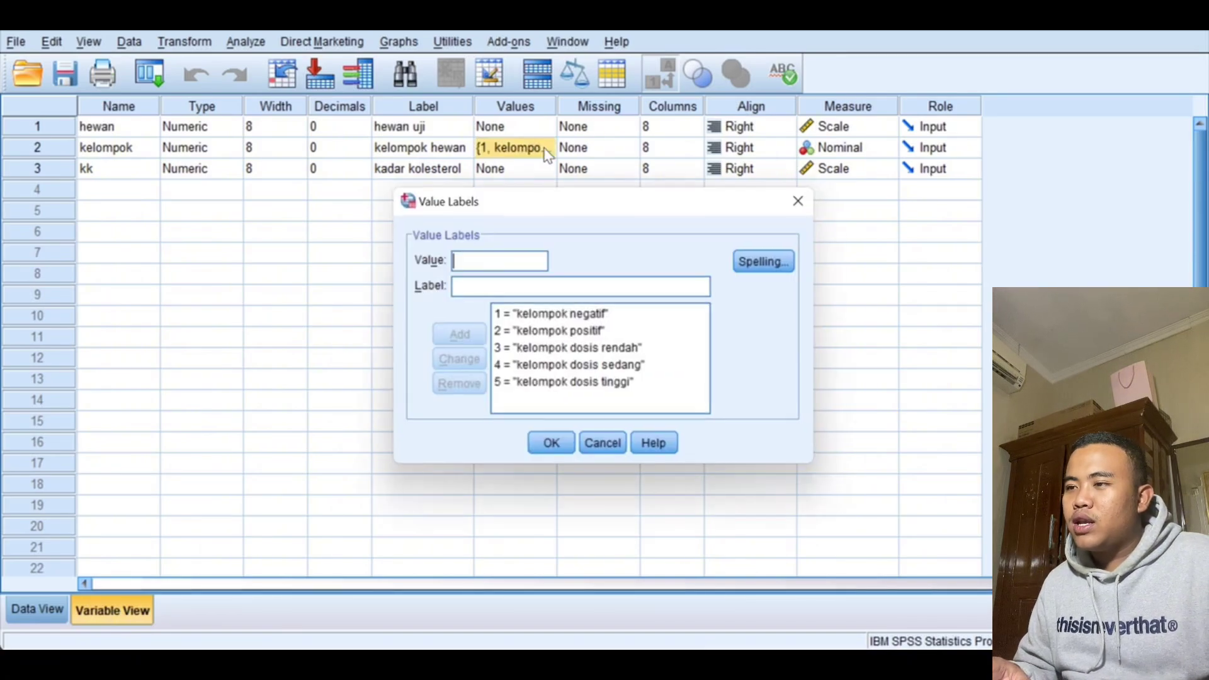
click(567, 315)
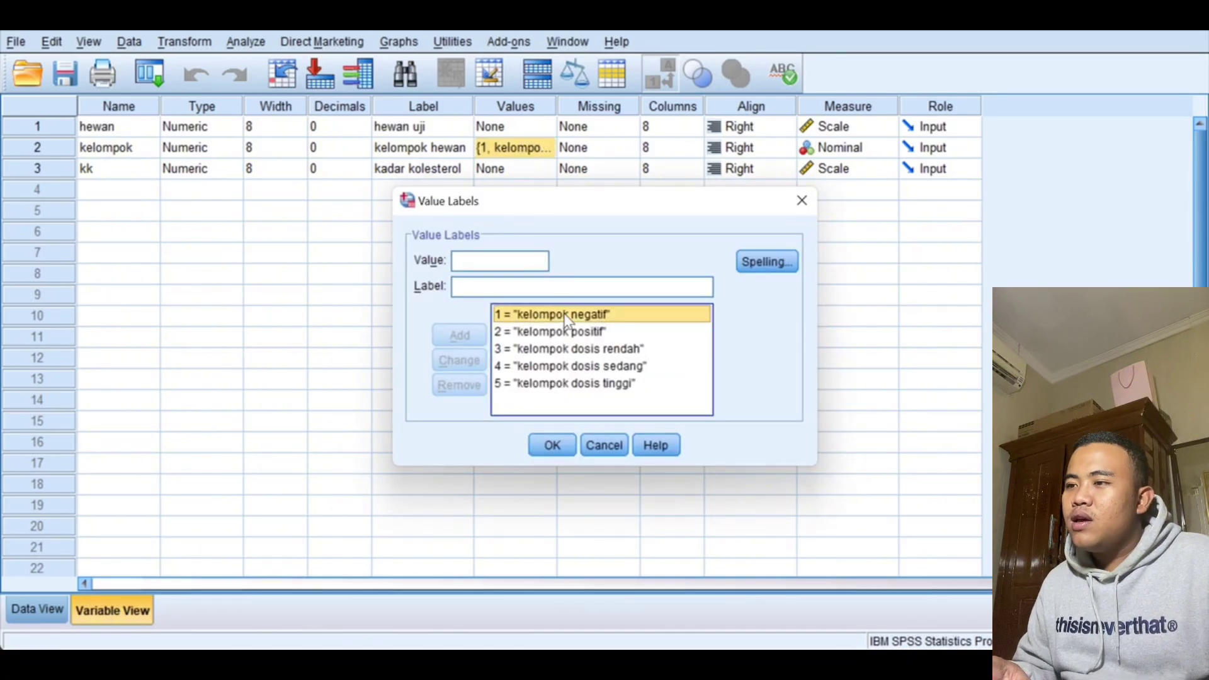
click(569, 334)
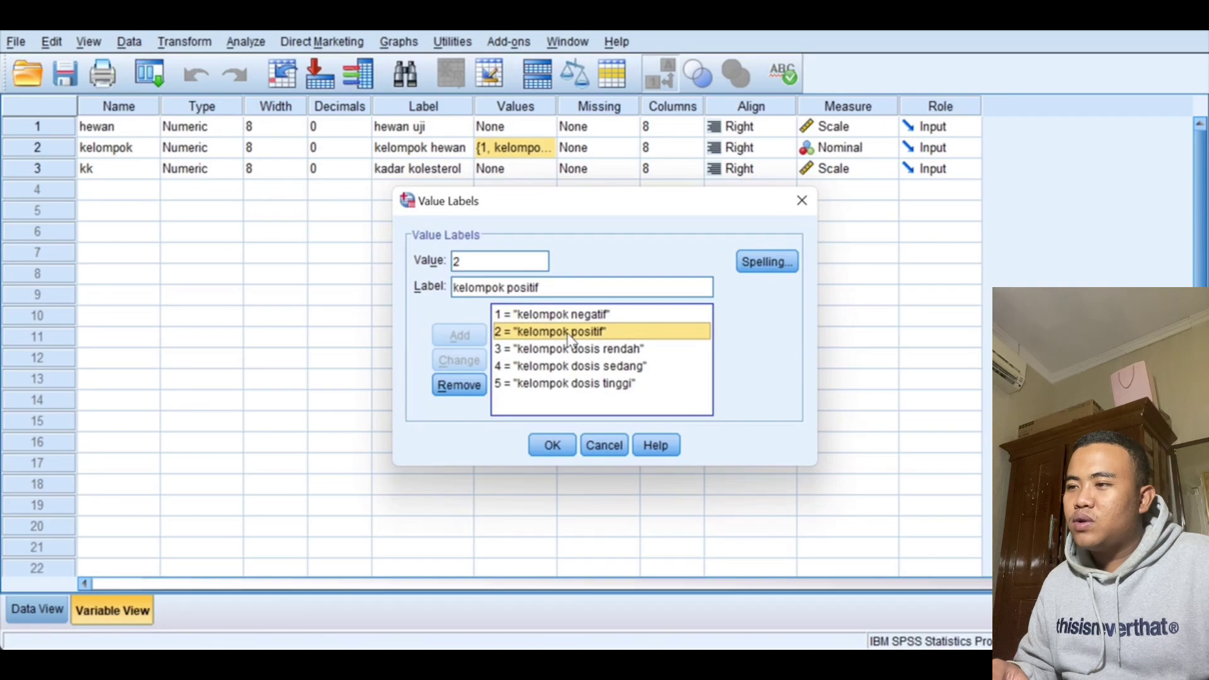
click(578, 349)
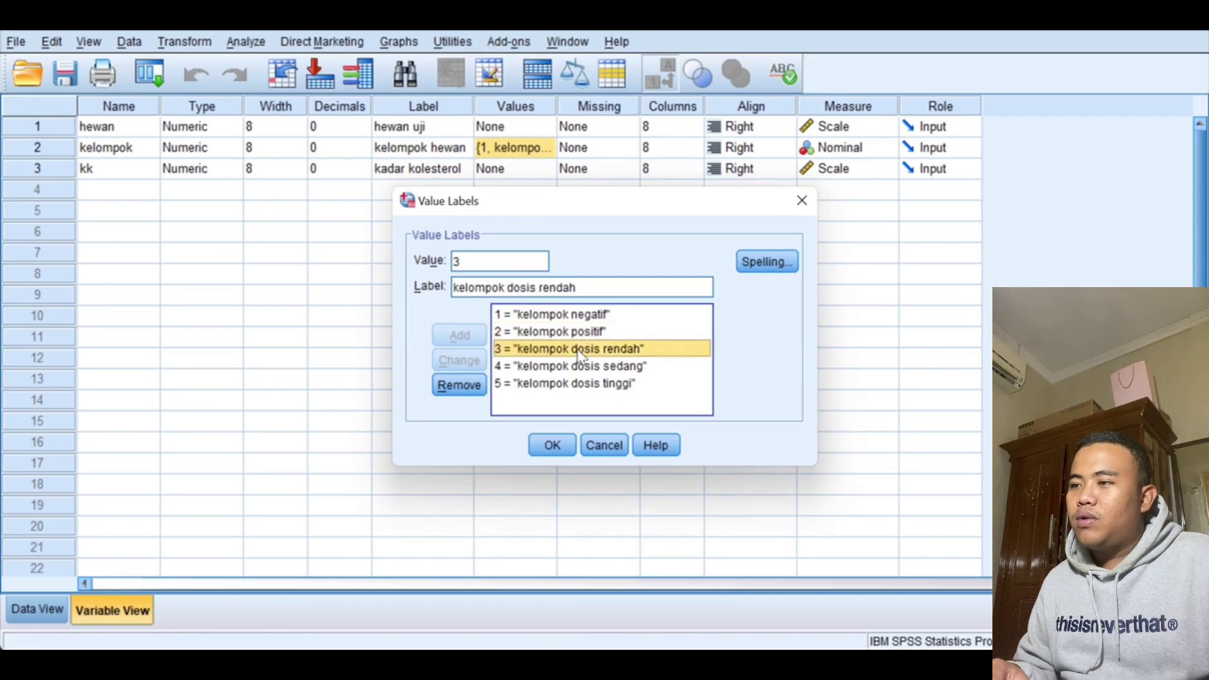
click(587, 368)
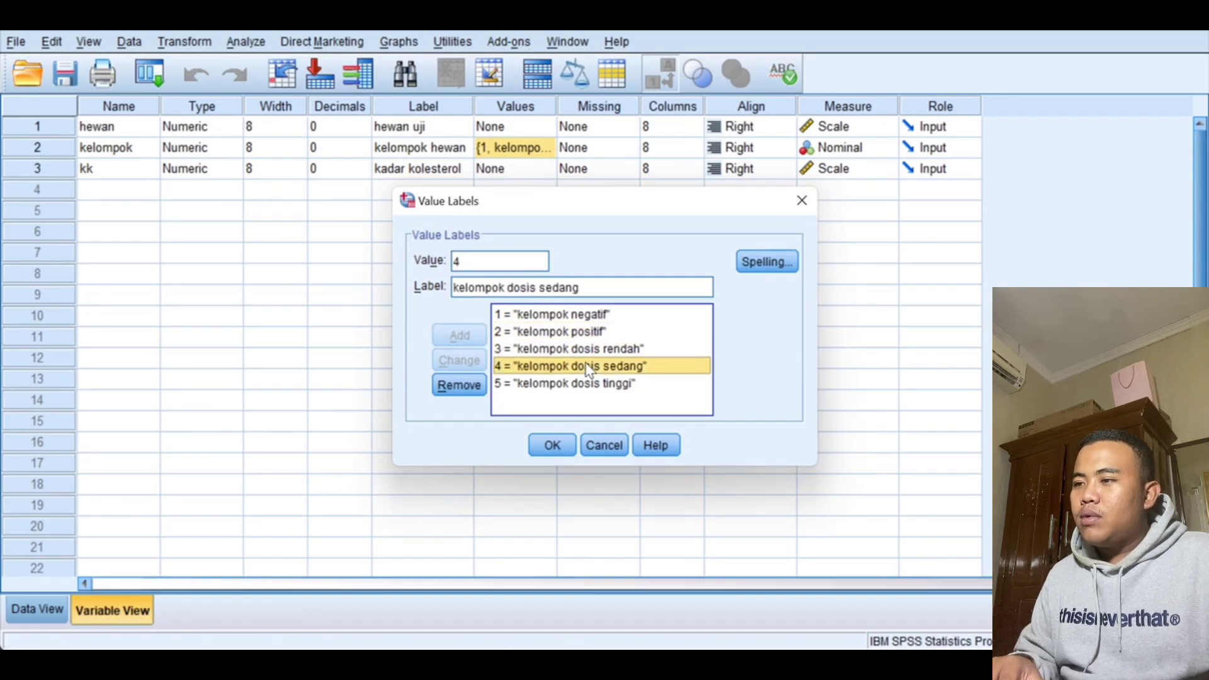
click(597, 386)
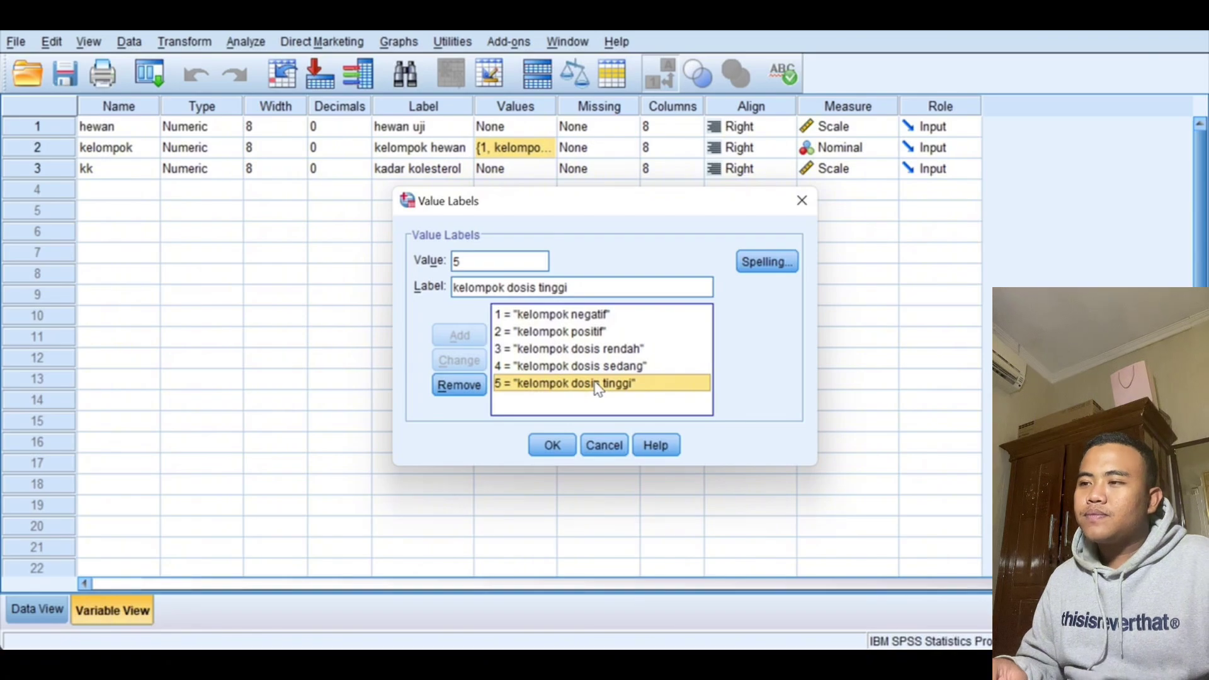
click(551, 448)
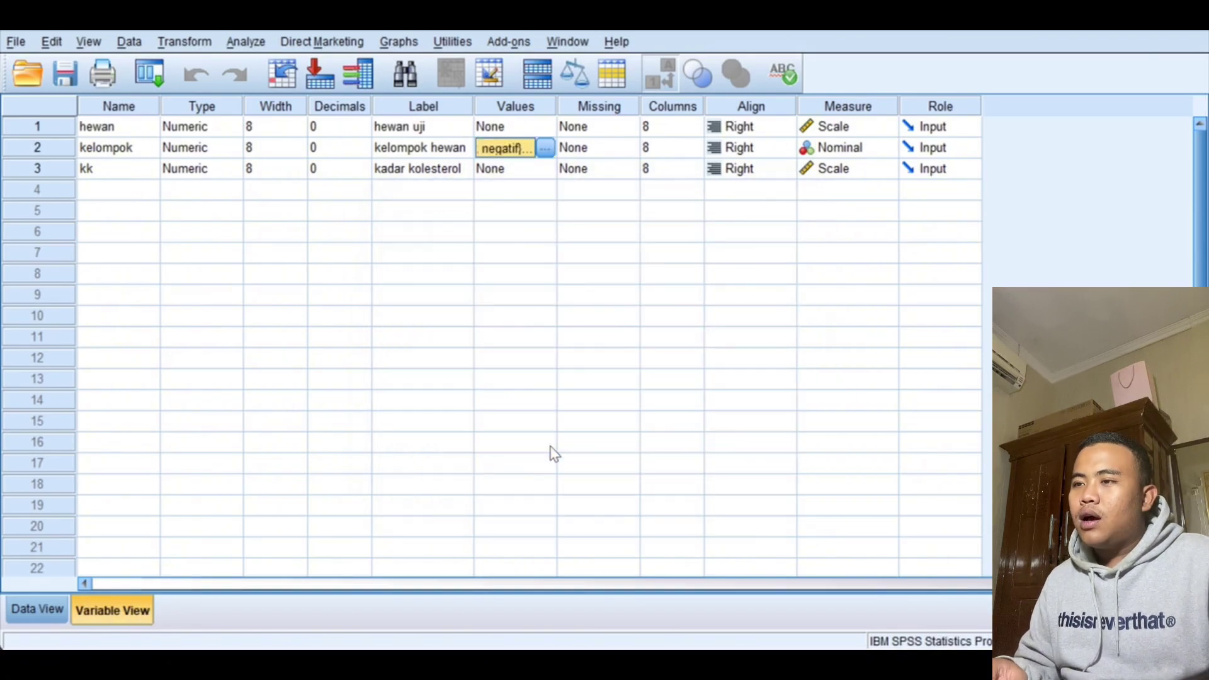
Step: Look through the hewan, kelompok and kk records in the data sheet
click(22, 603)
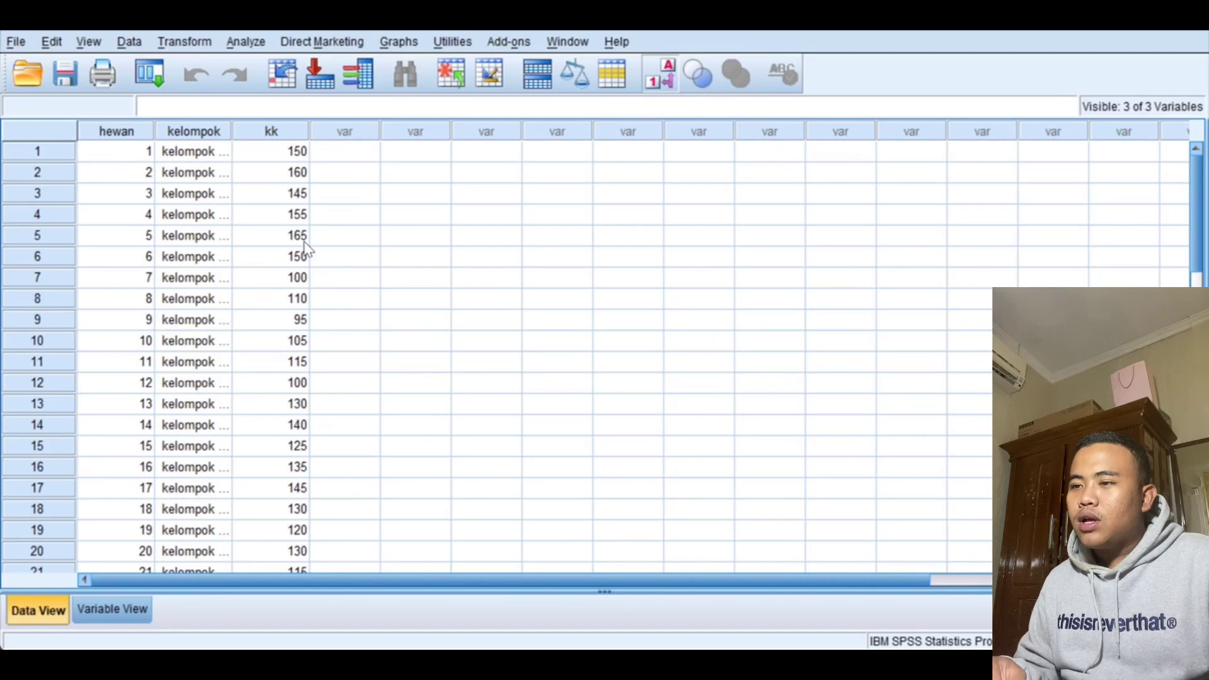
scroll(398, 181, down, 2)
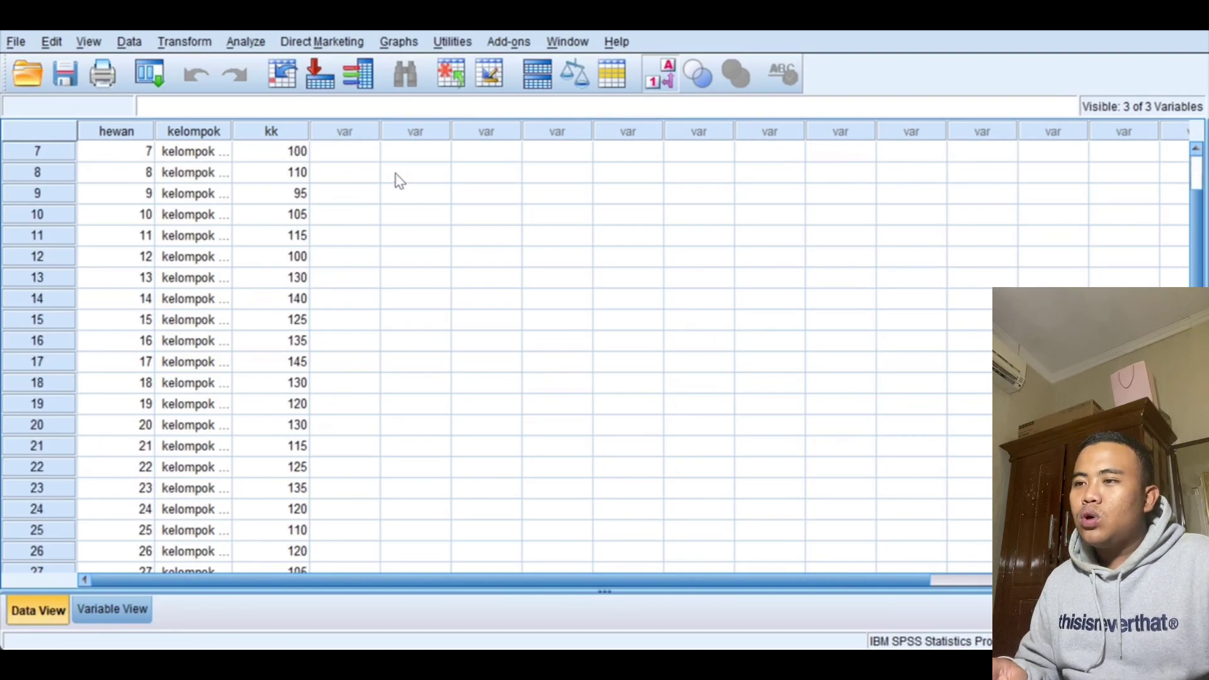
scroll(399, 181, down, 4)
scroll(398, 180, up, 6)
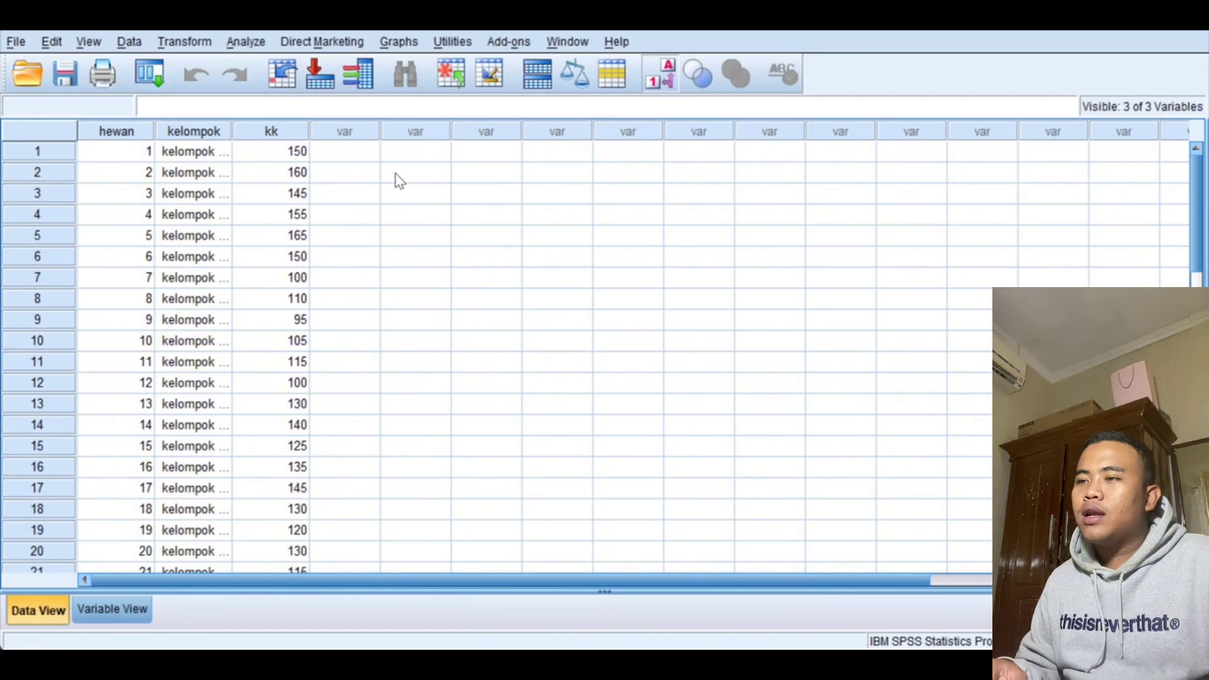
Step: Set up an Explore analysis of kadar kolesterol by the factor kelompok hewan, with descriptives at a 95% confidence interval for the mean
click(247, 42)
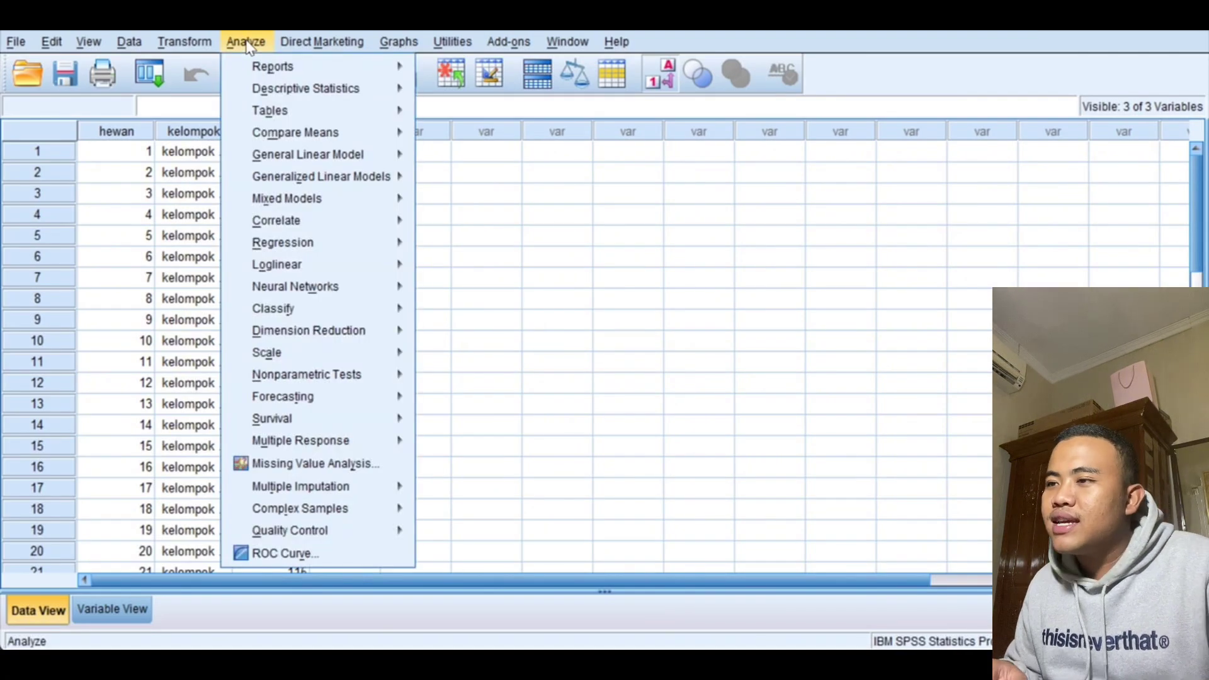
mouse_move(309, 88)
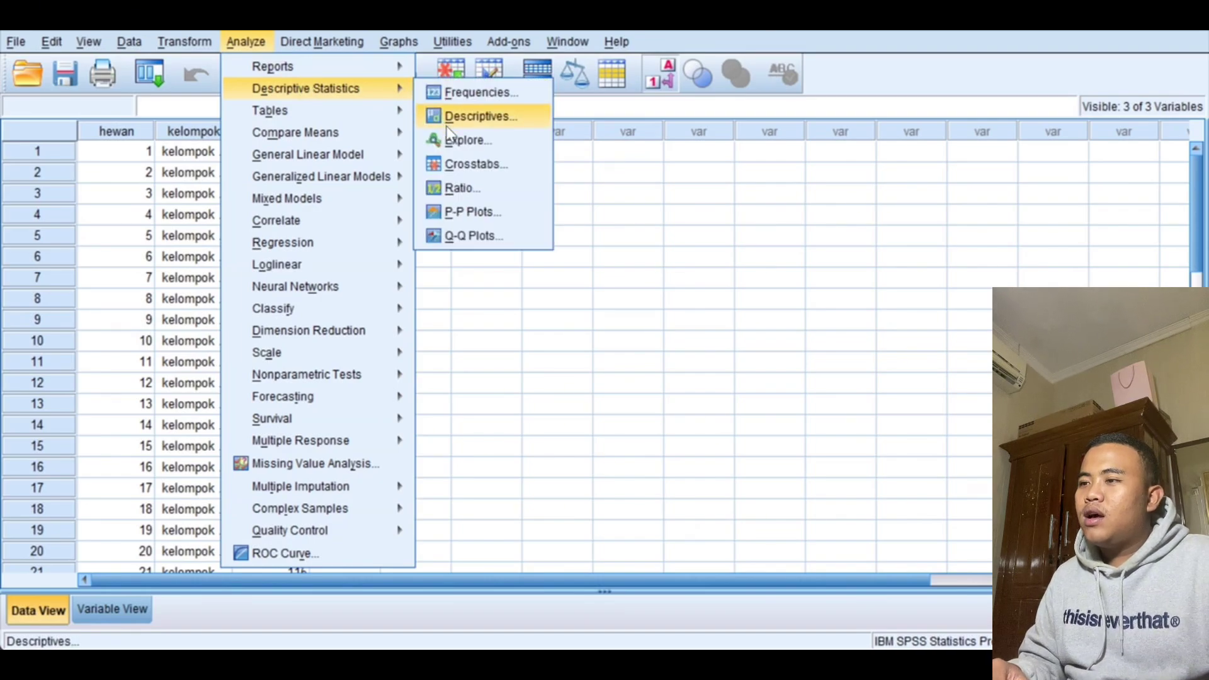
click(453, 142)
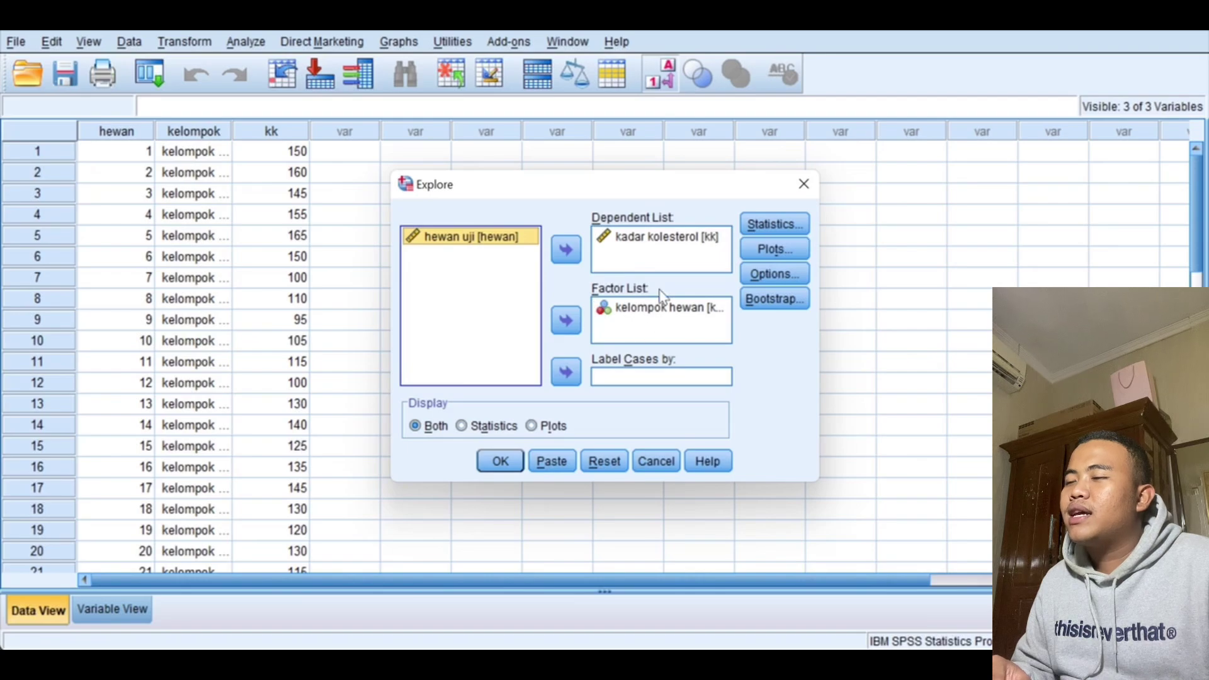
click(781, 228)
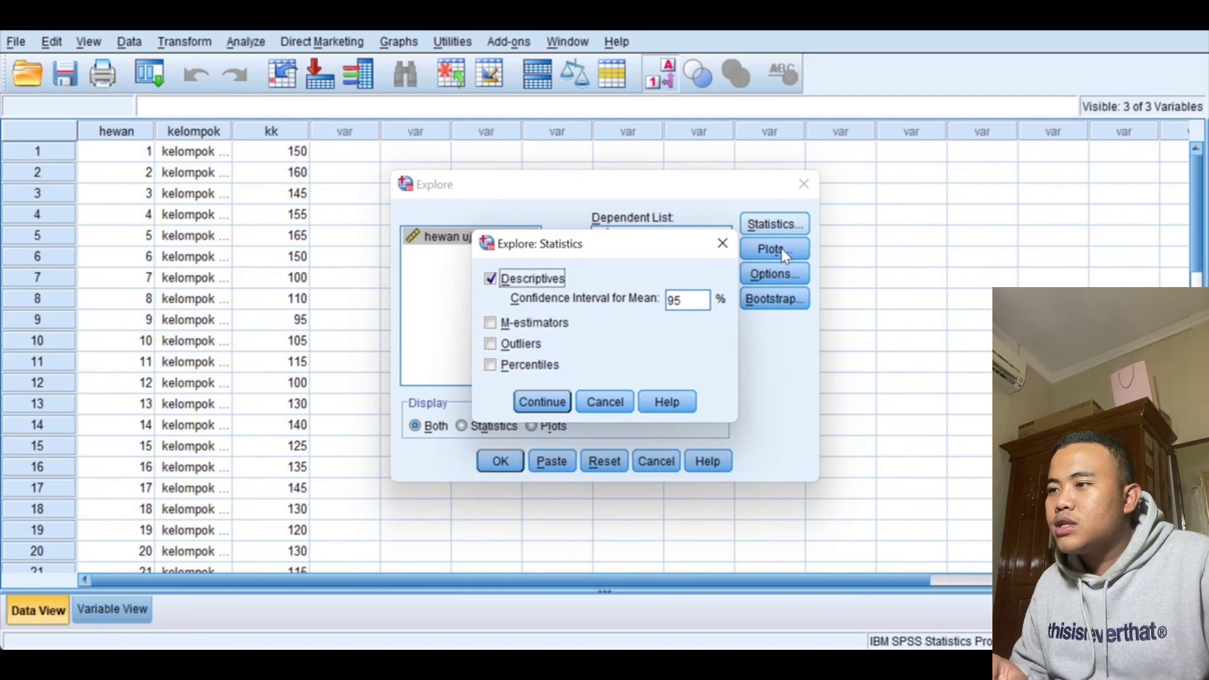
click(547, 402)
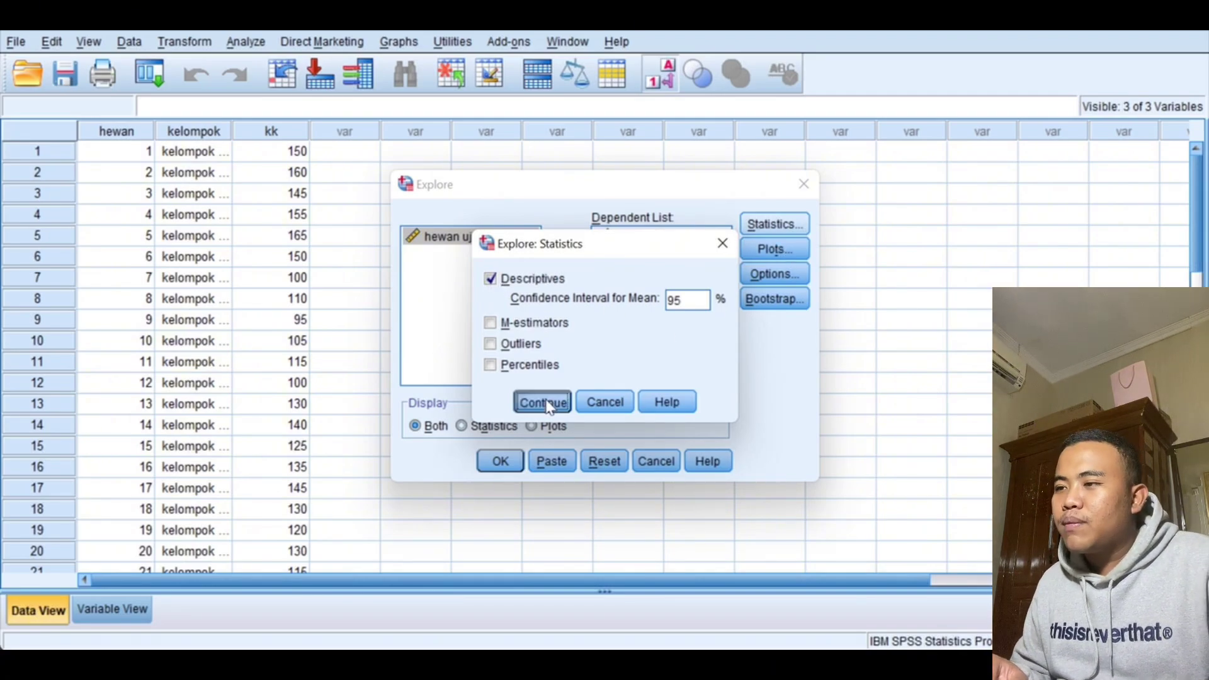
Step: Include normality plots with tests in the Explore analysis, run it and look through the output
click(781, 251)
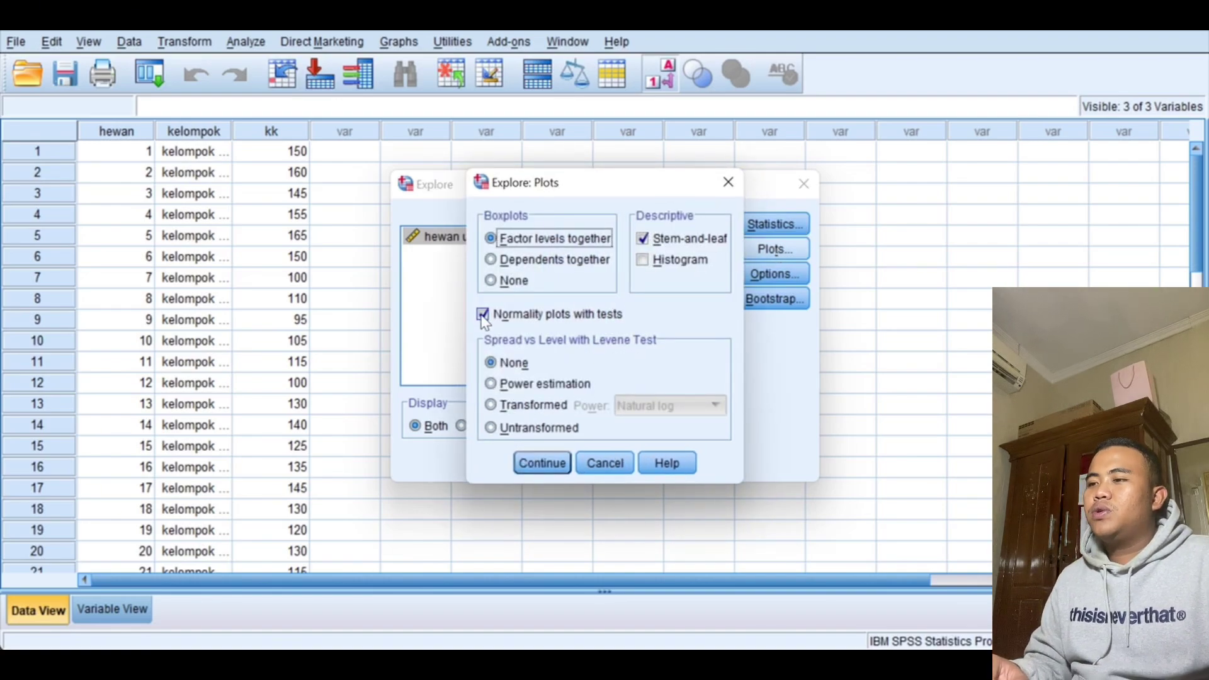
click(536, 466)
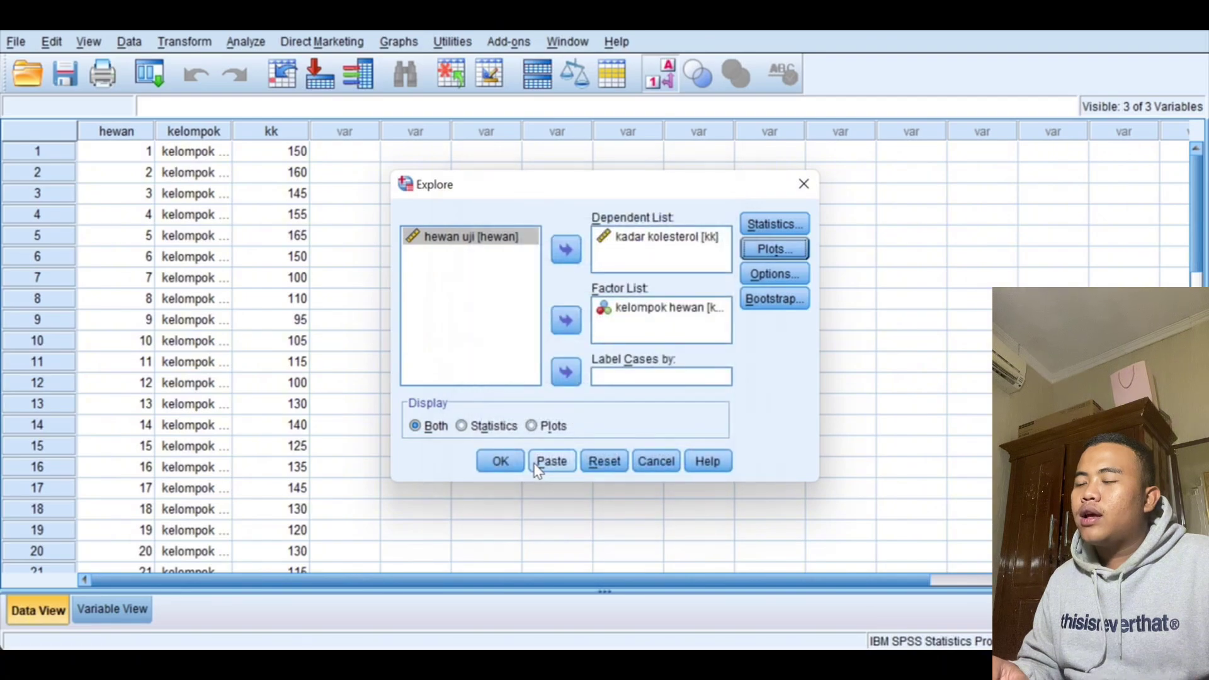
click(498, 466)
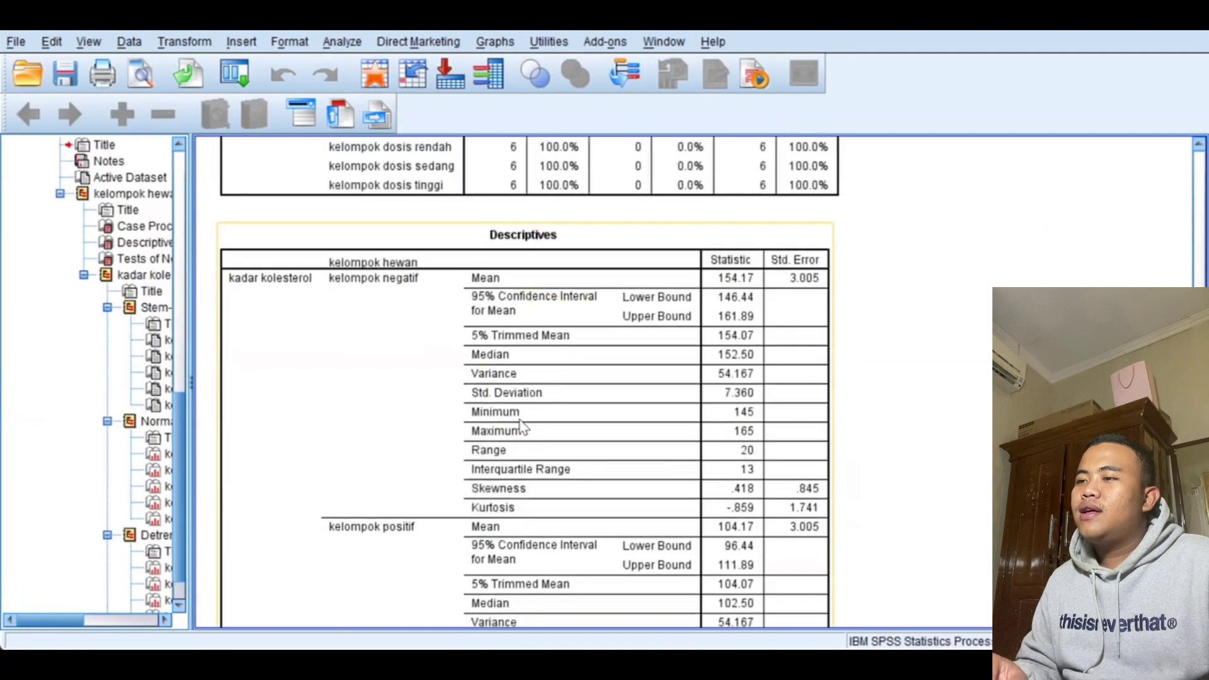
scroll(522, 429, down, 20)
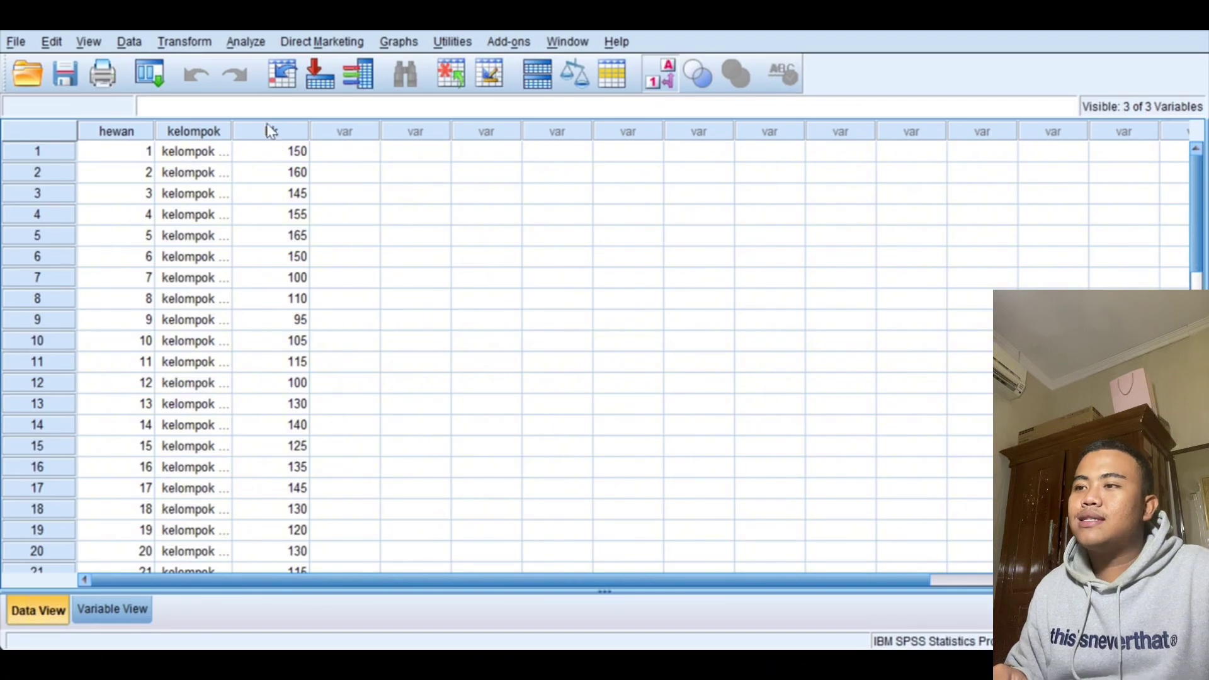
Step: Set up a One-Way ANOVA with kadar kolesterol as the dependent variable and kelompok hewan as the factor
click(241, 43)
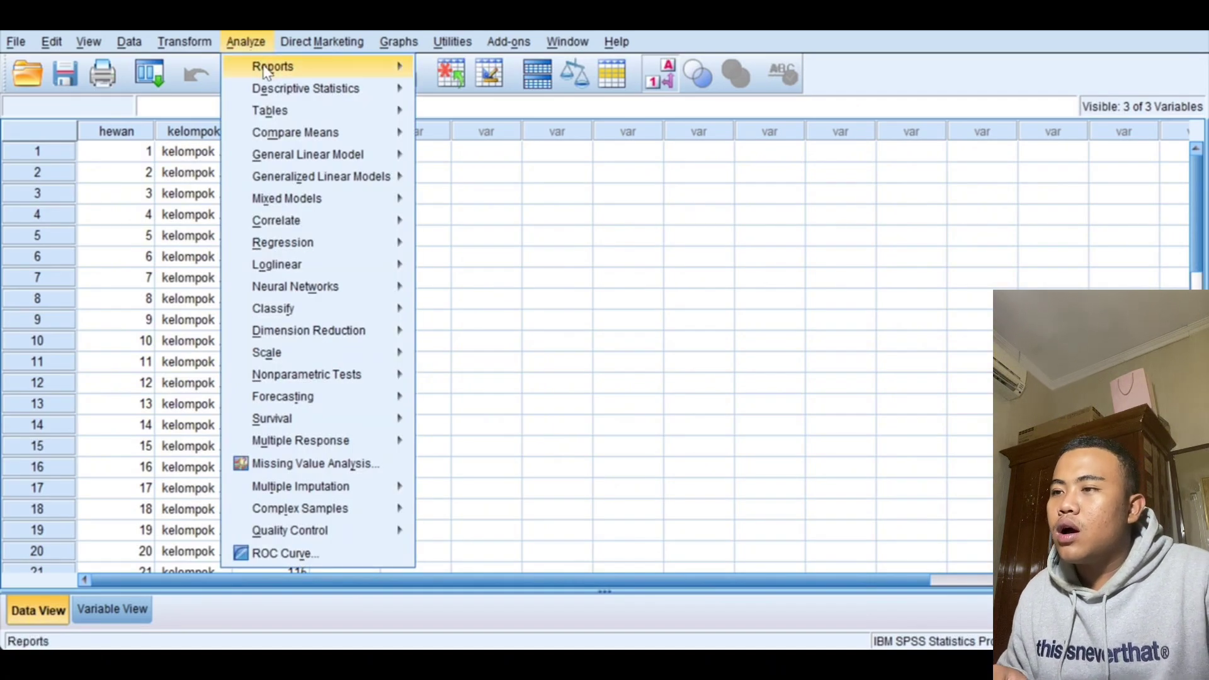
mouse_move(291, 134)
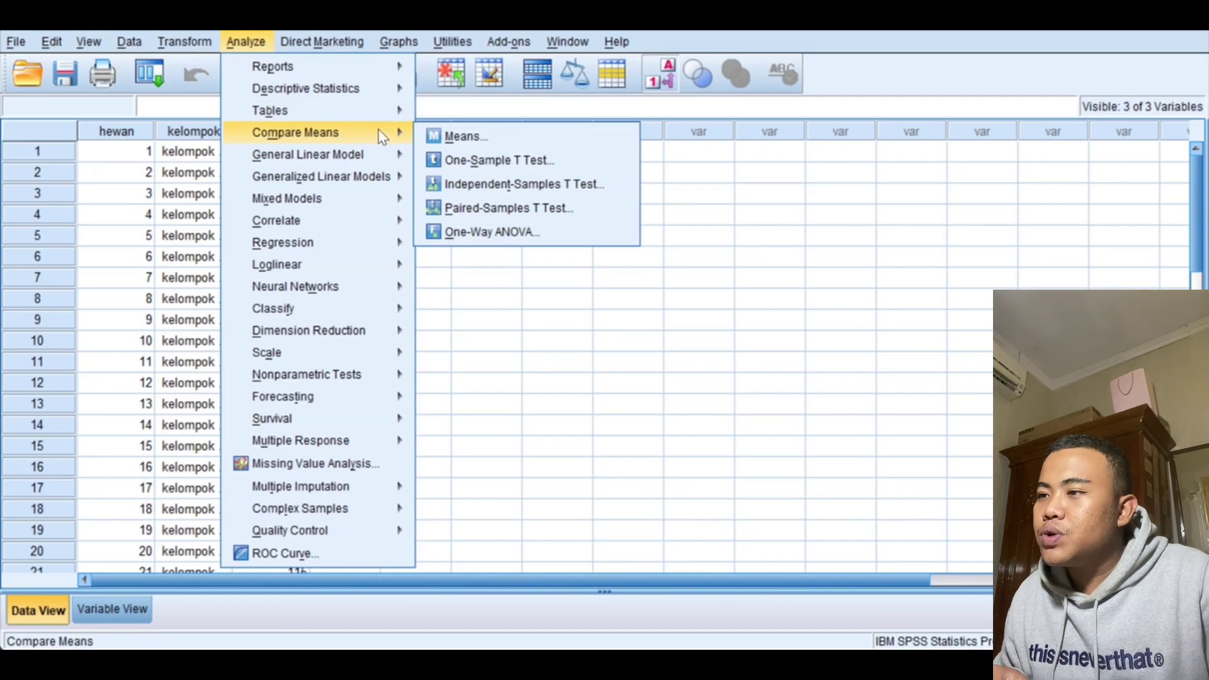
click(477, 231)
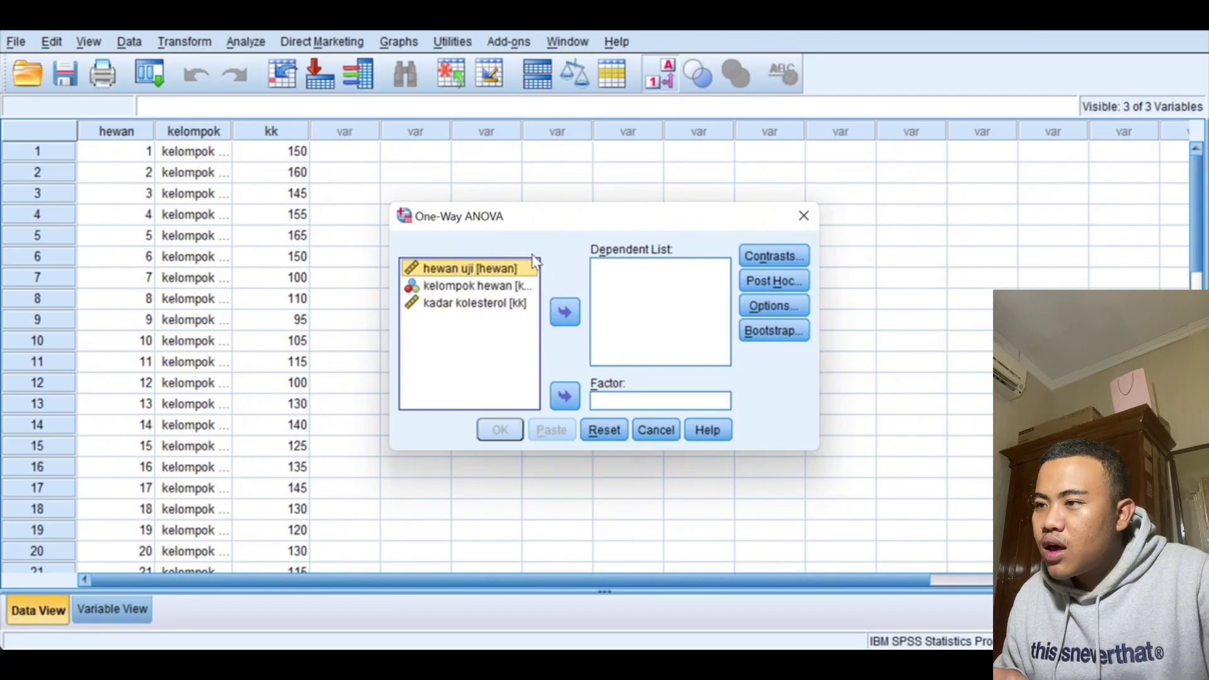
click(494, 308)
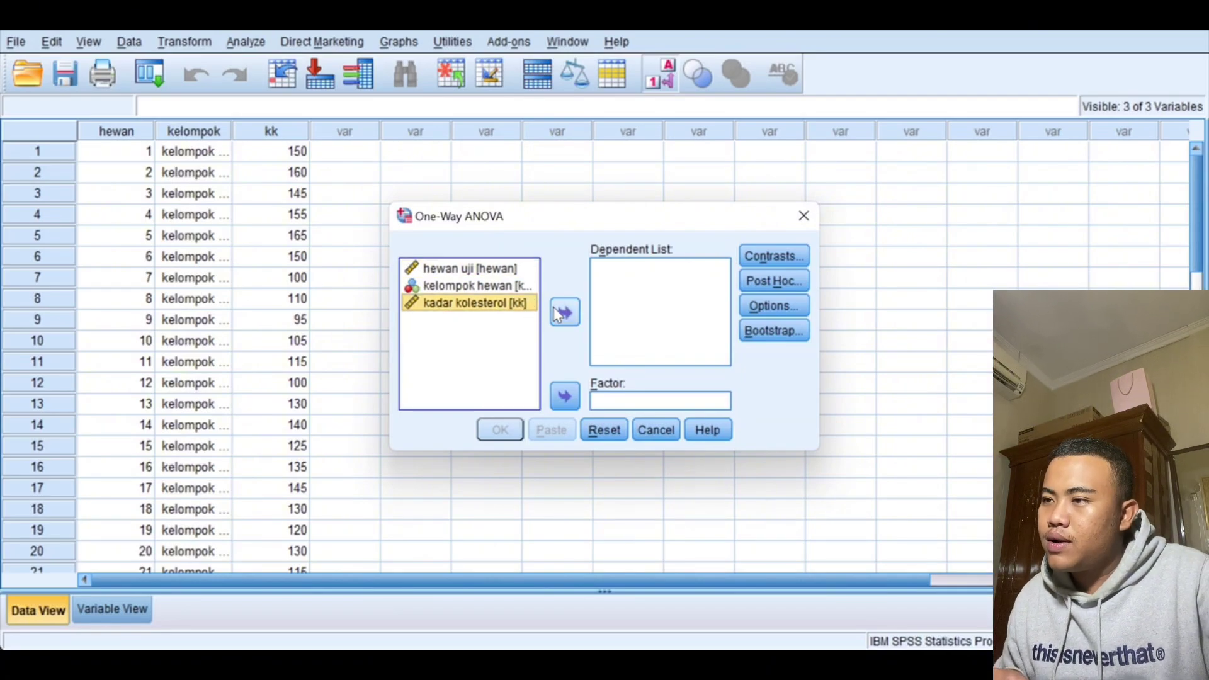
click(555, 309)
click(493, 290)
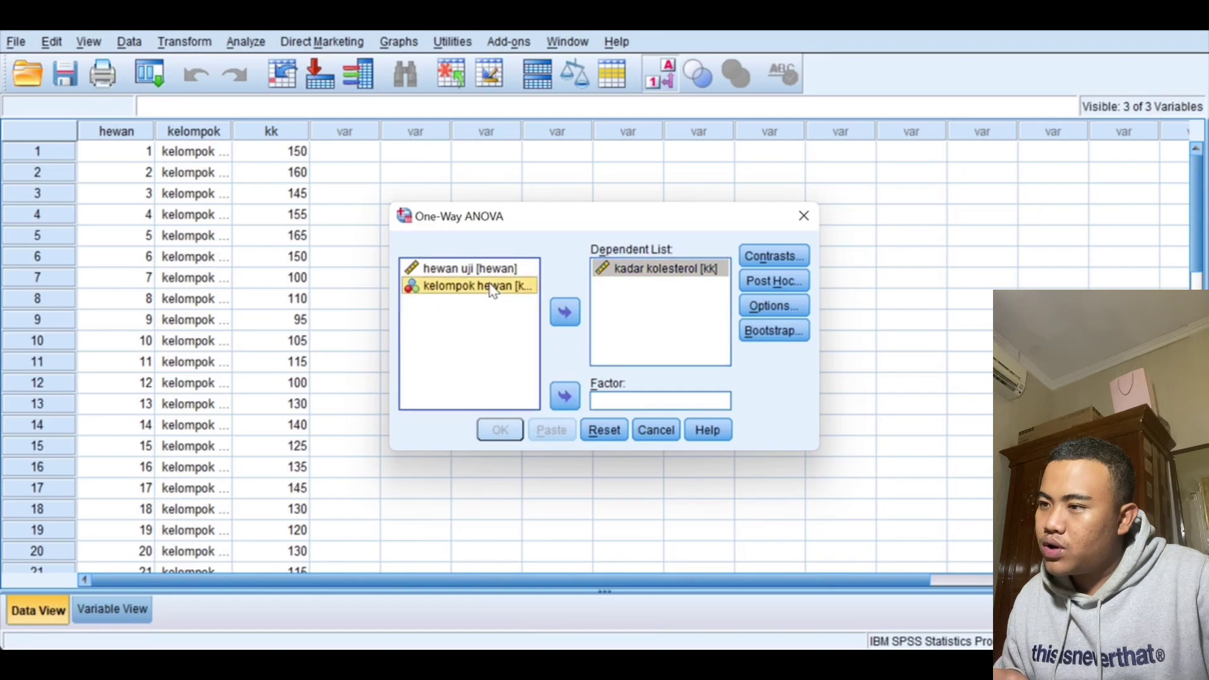
click(566, 396)
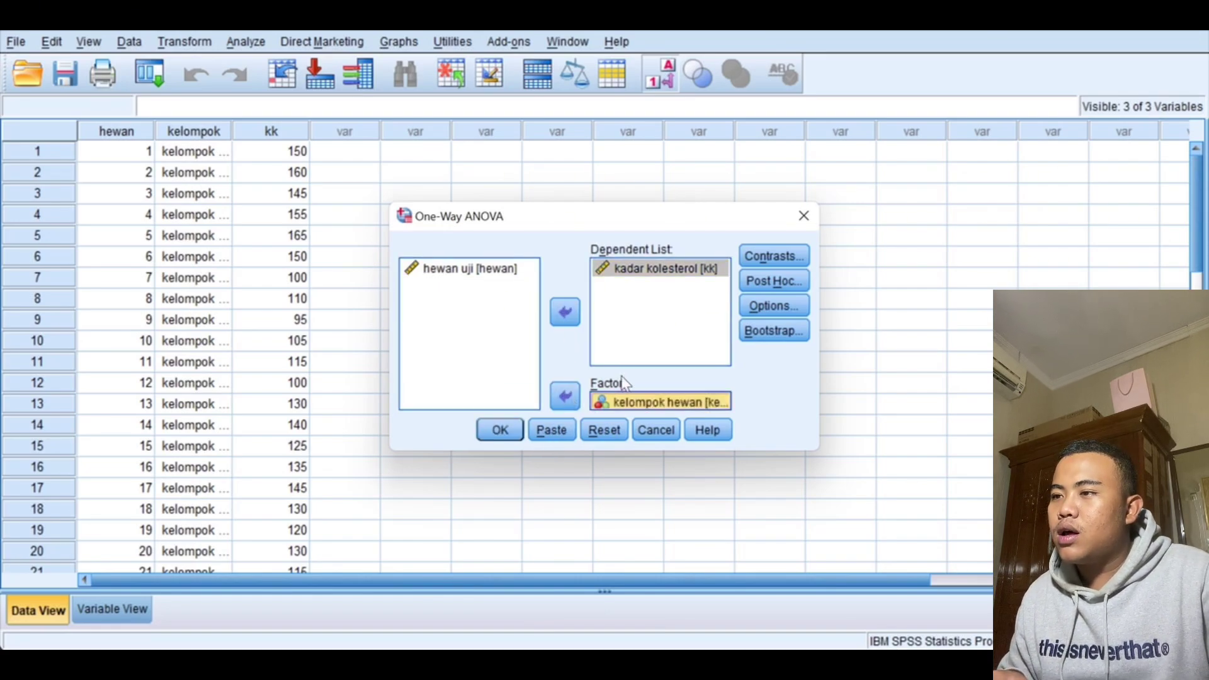
Step: Add the LSD post hoc comparison at significance level 0.05 and the homogeneity of variance test to the ANOVA
click(774, 281)
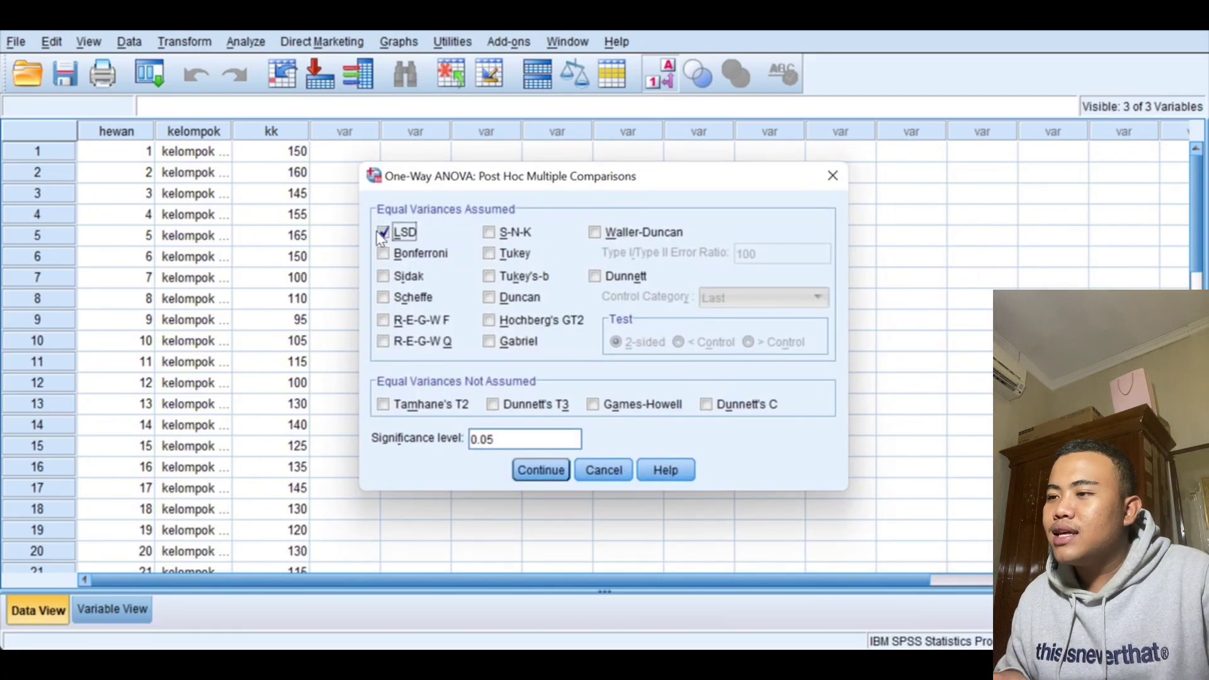
click(540, 470)
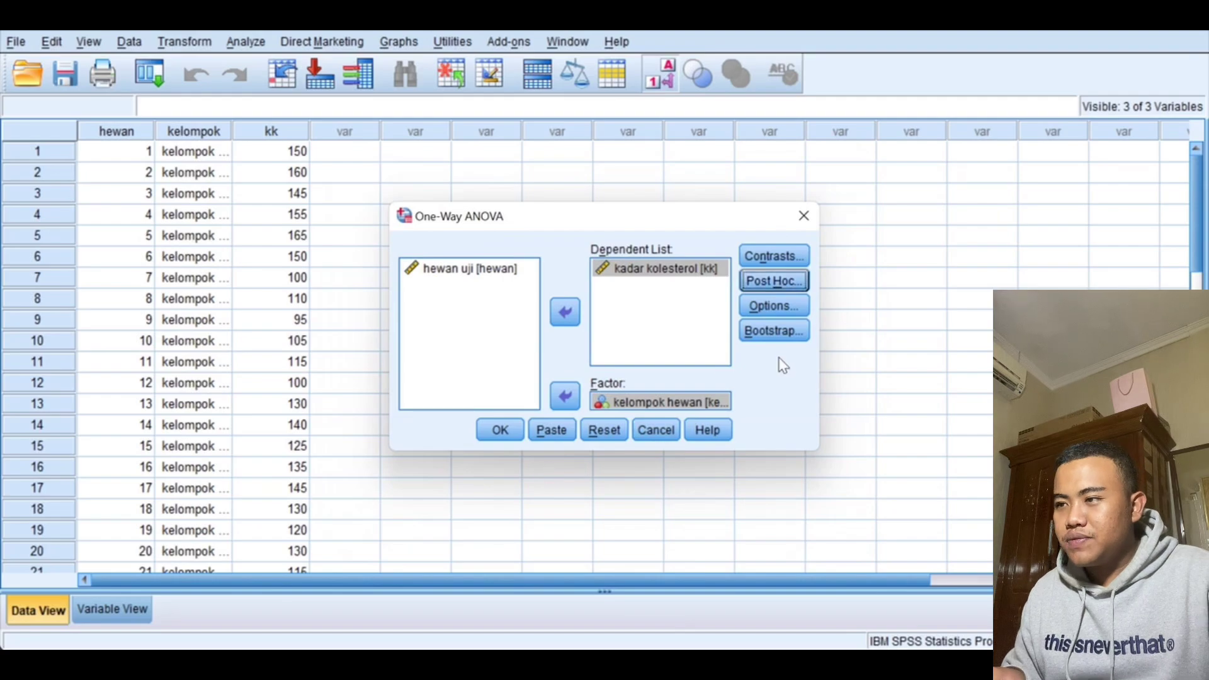
click(778, 308)
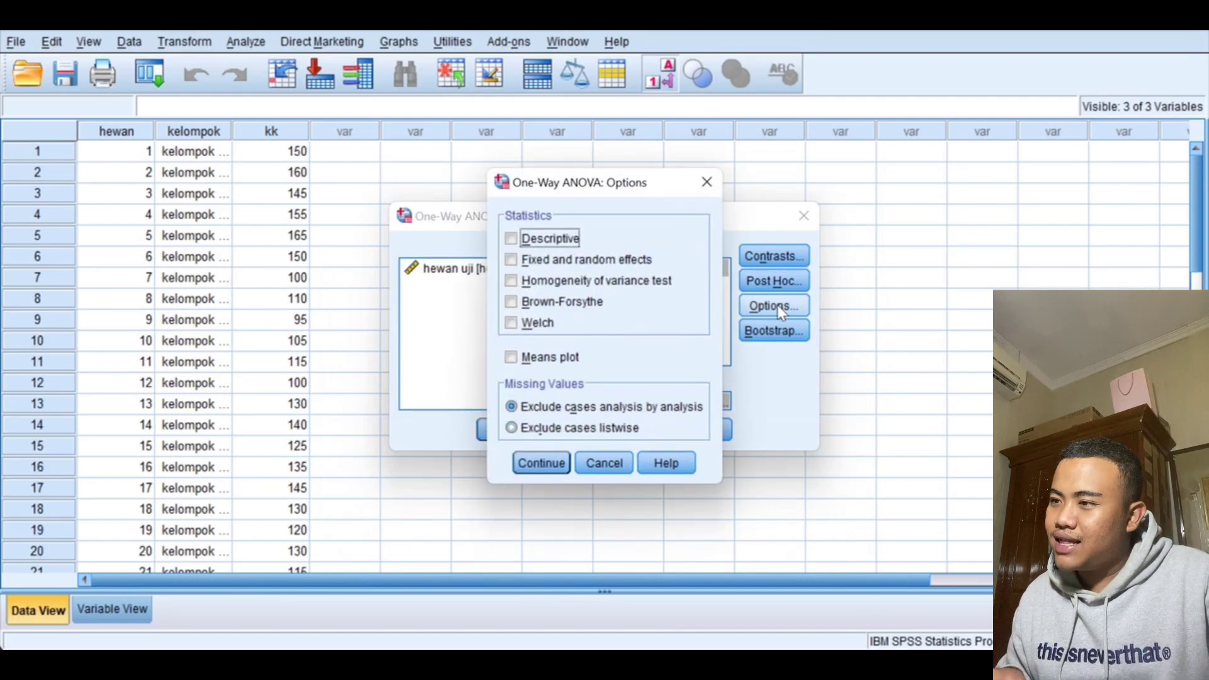
click(512, 281)
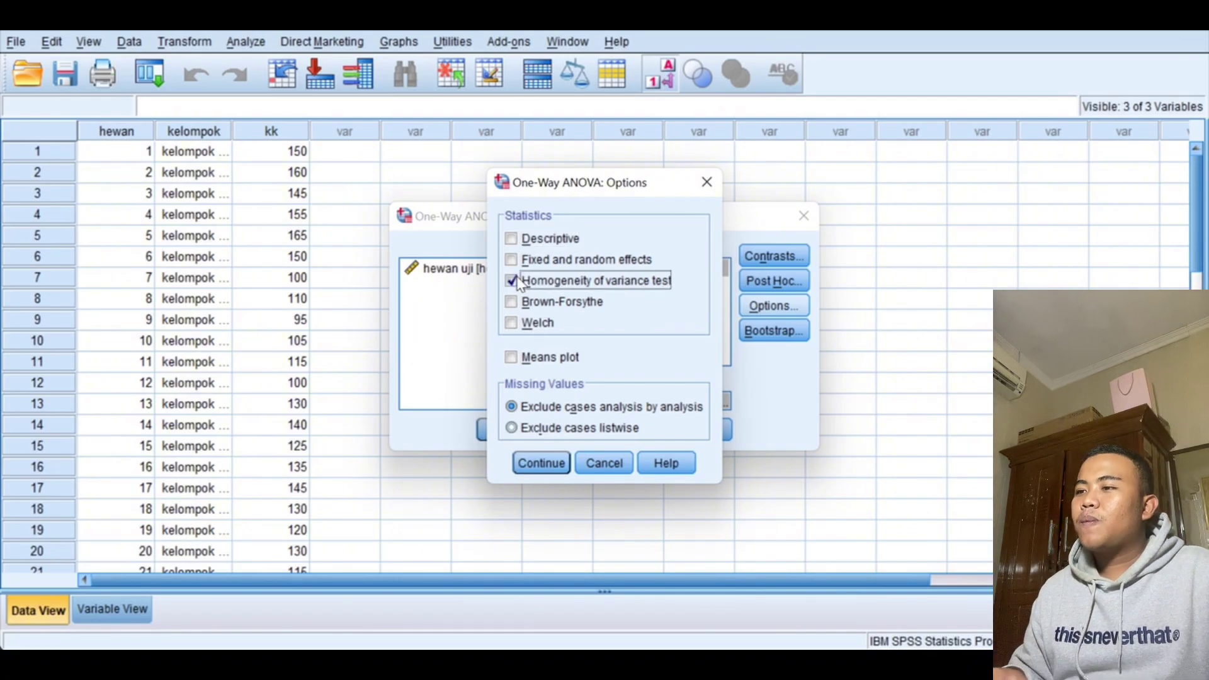
click(547, 468)
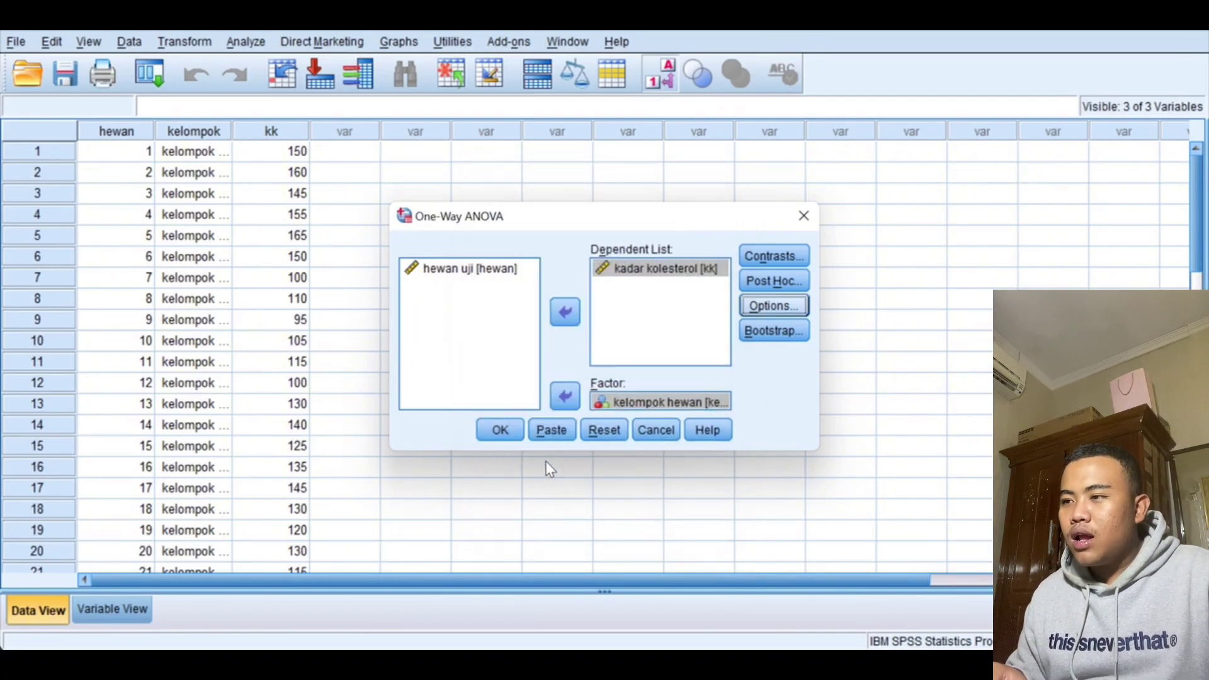
Step: Run the One-Way ANOVA and examine its homogeneity of variances, ANOVA and post hoc tables
click(500, 431)
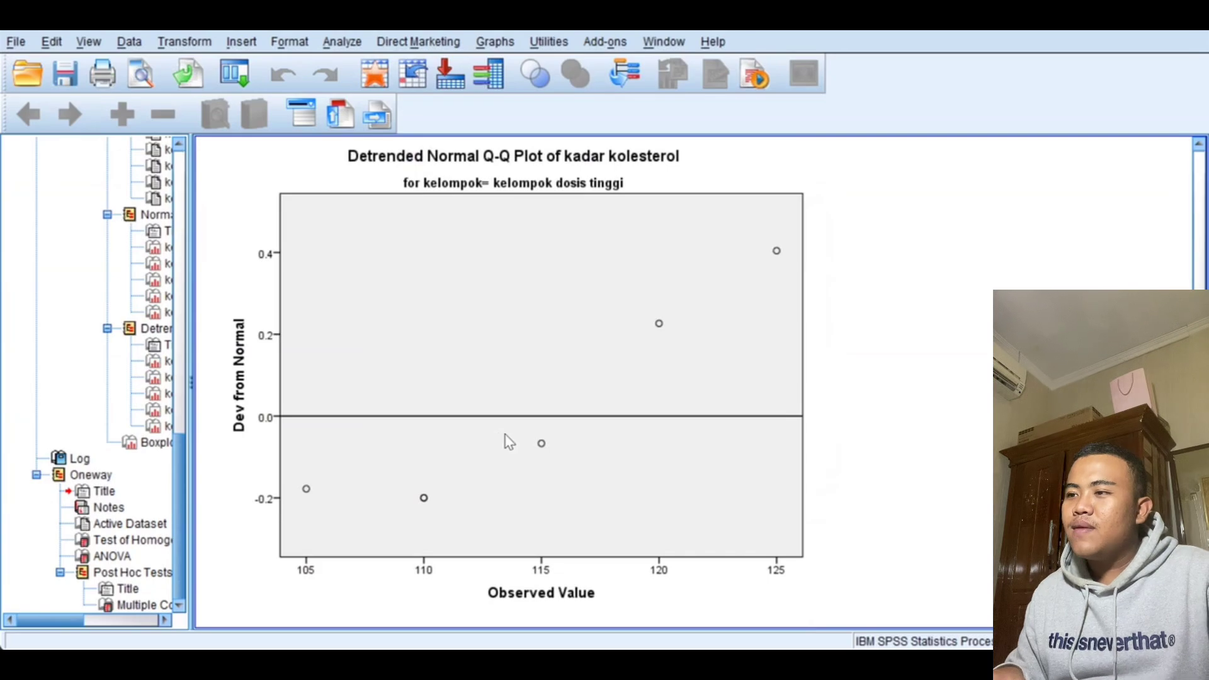
scroll(648, 439, down, 5)
scroll(648, 440, down, 6)
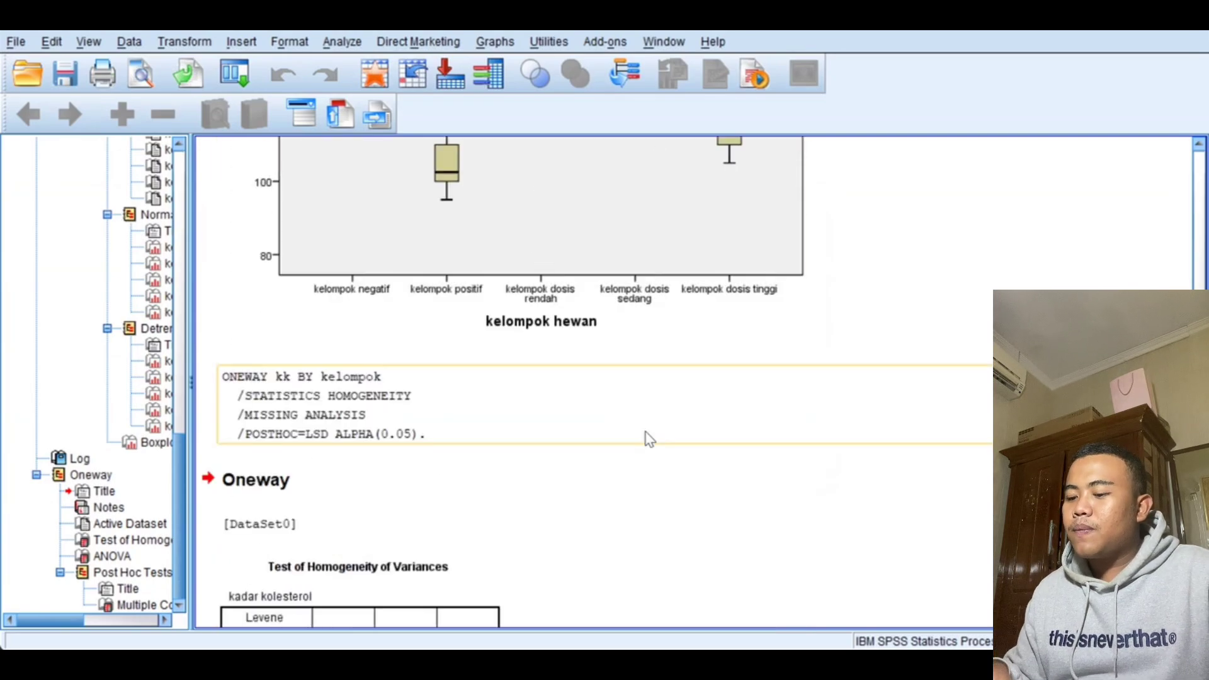
scroll(648, 439, down, 3)
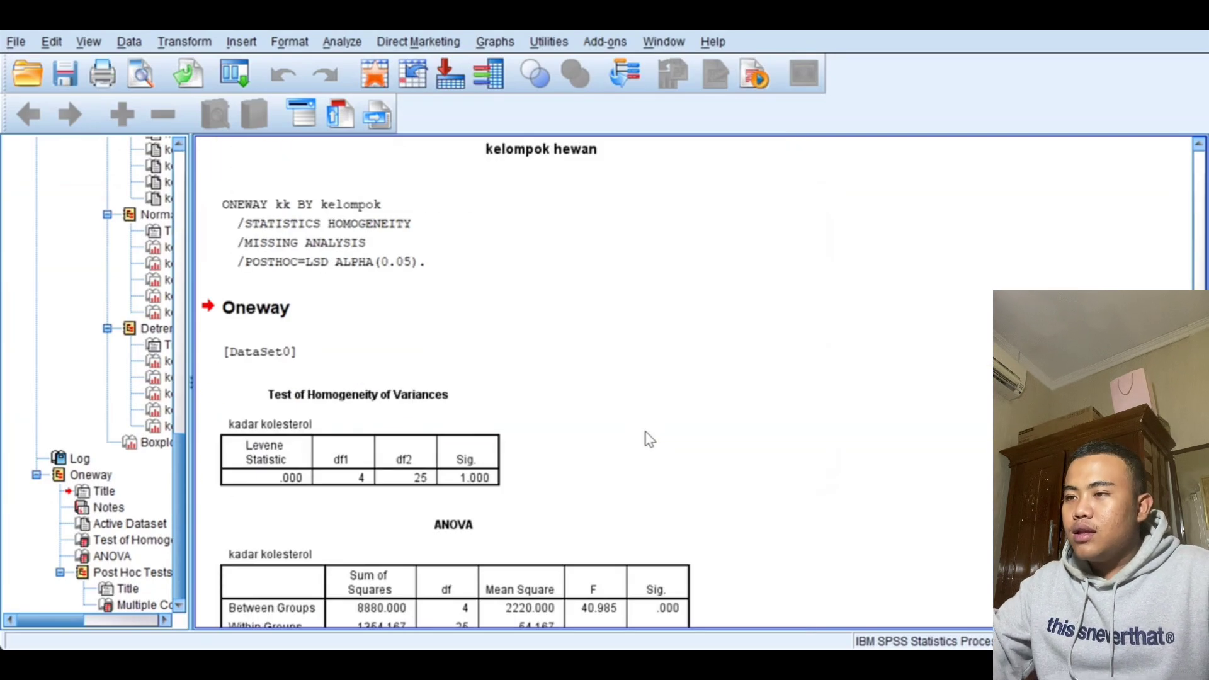
scroll(650, 439, down, 1)
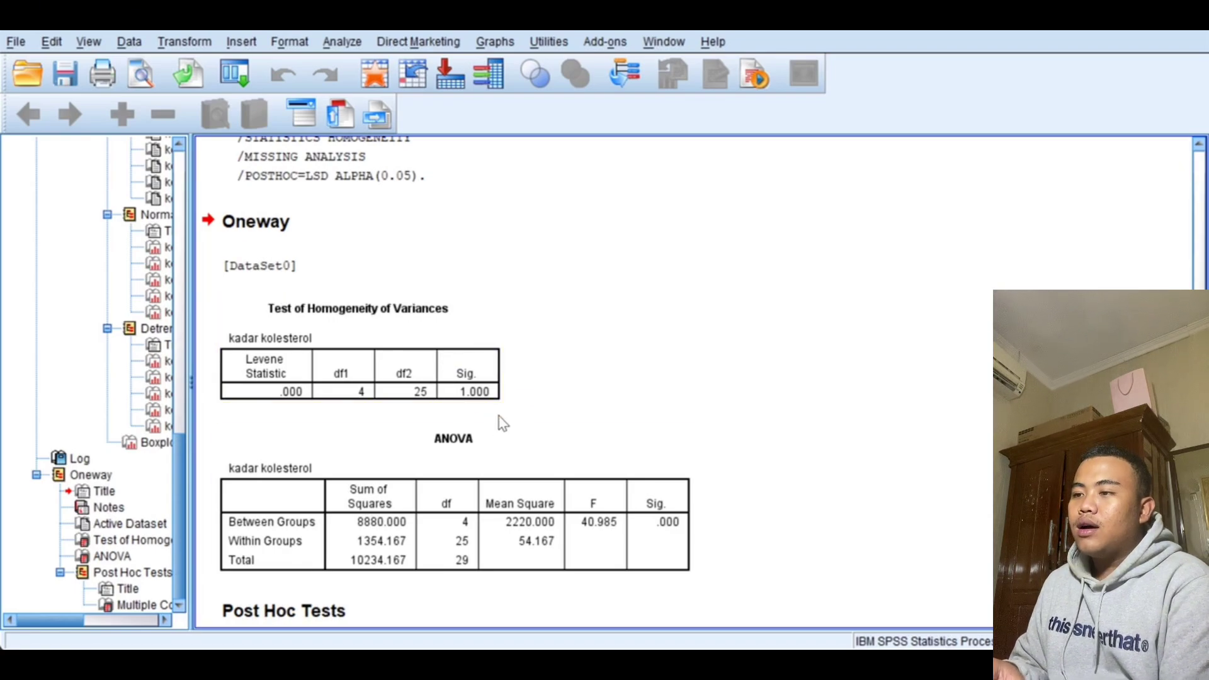
scroll(556, 395, down, 3)
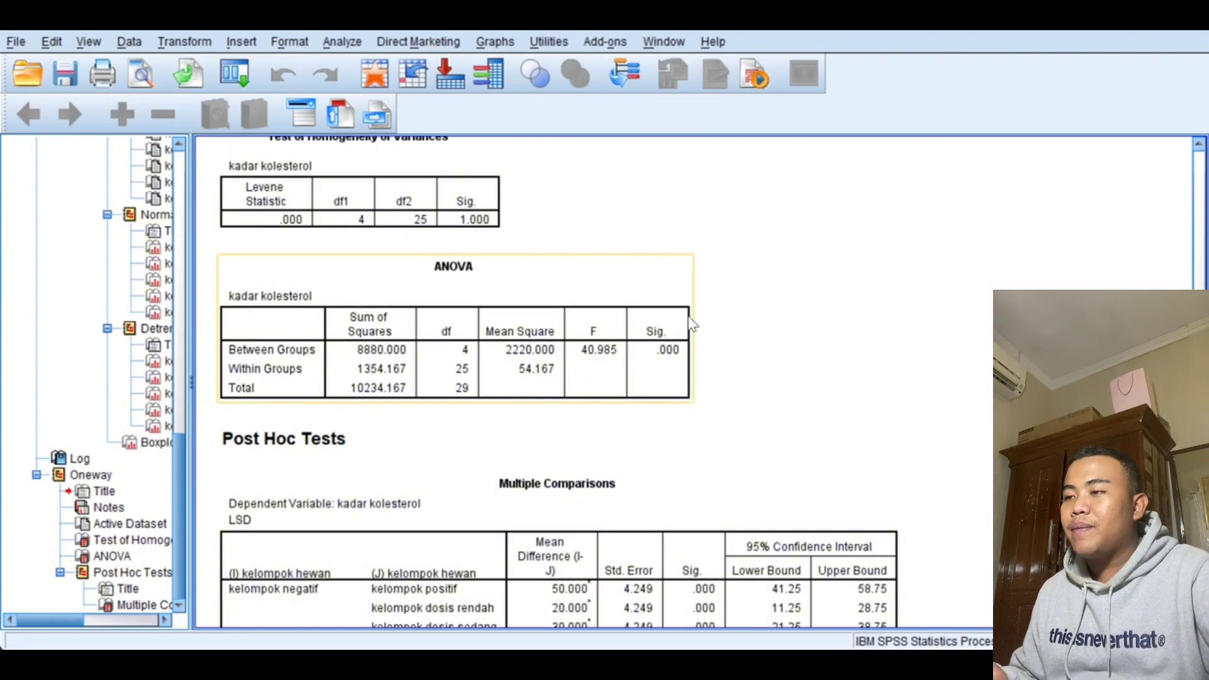
Step: Examine the LSD multiple comparisons table beneath the ANOVA results
scroll(759, 369, down, 3)
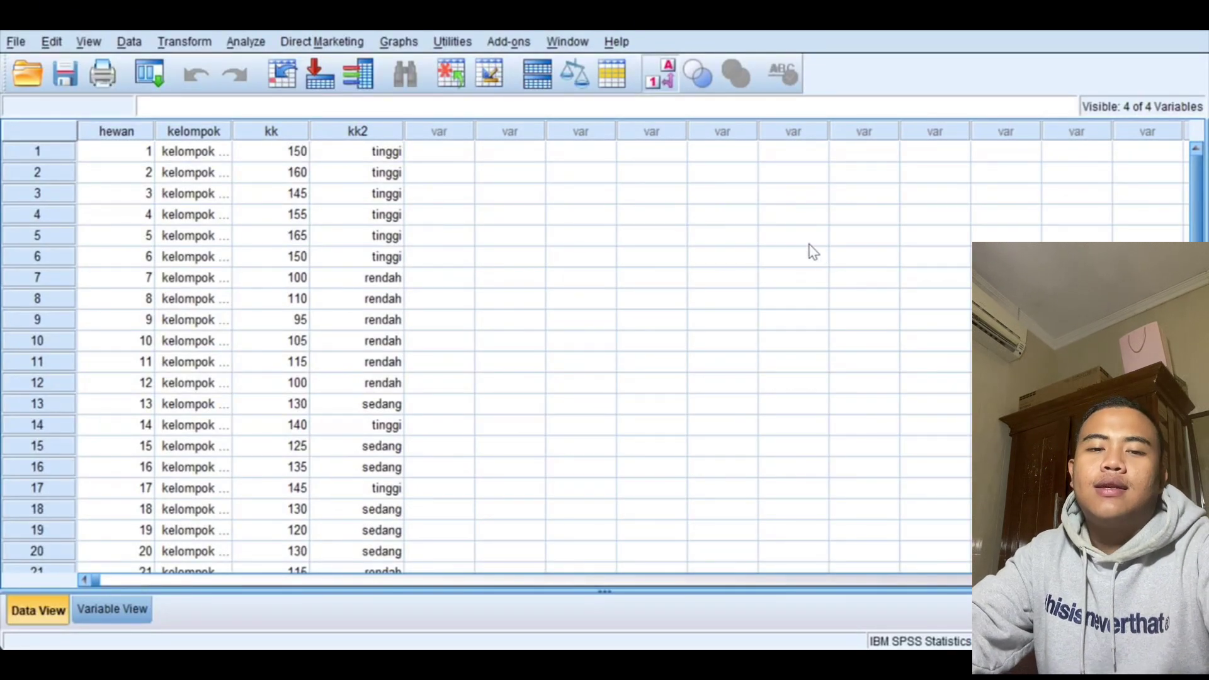
Step: Recode kk into the different variable kk2, with 90 thru 119 as 1, 120 thru 139 as 2 and 139 thru Highest as 3
click(198, 44)
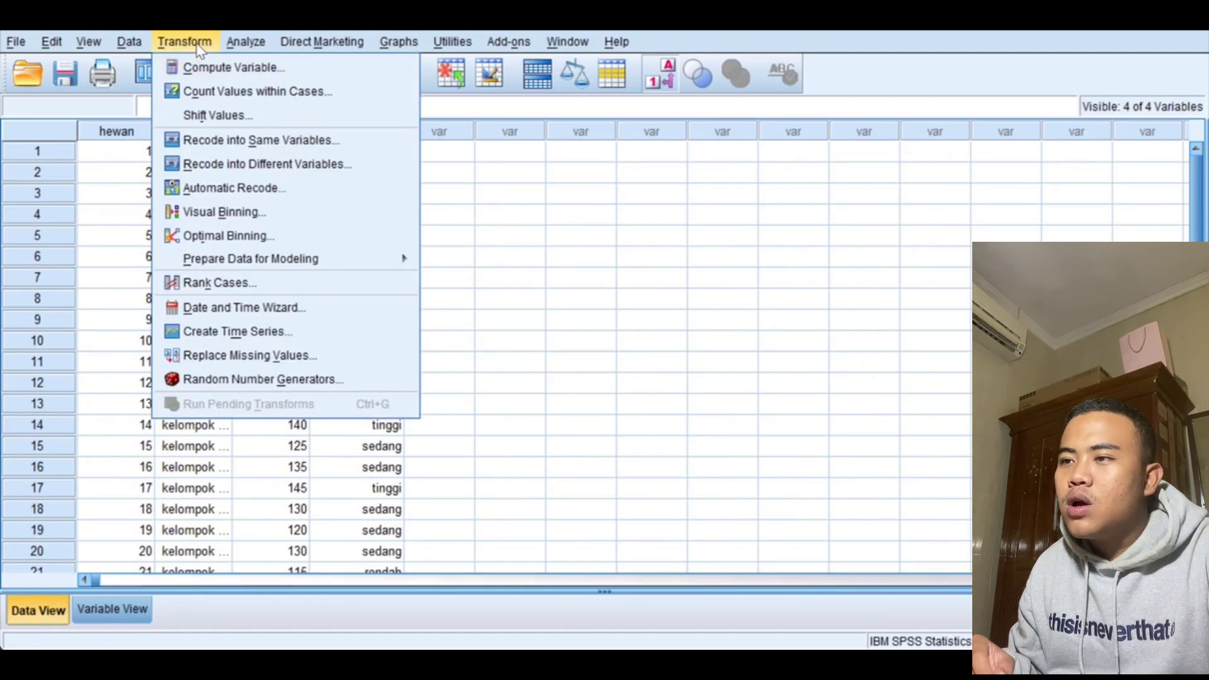
click(306, 168)
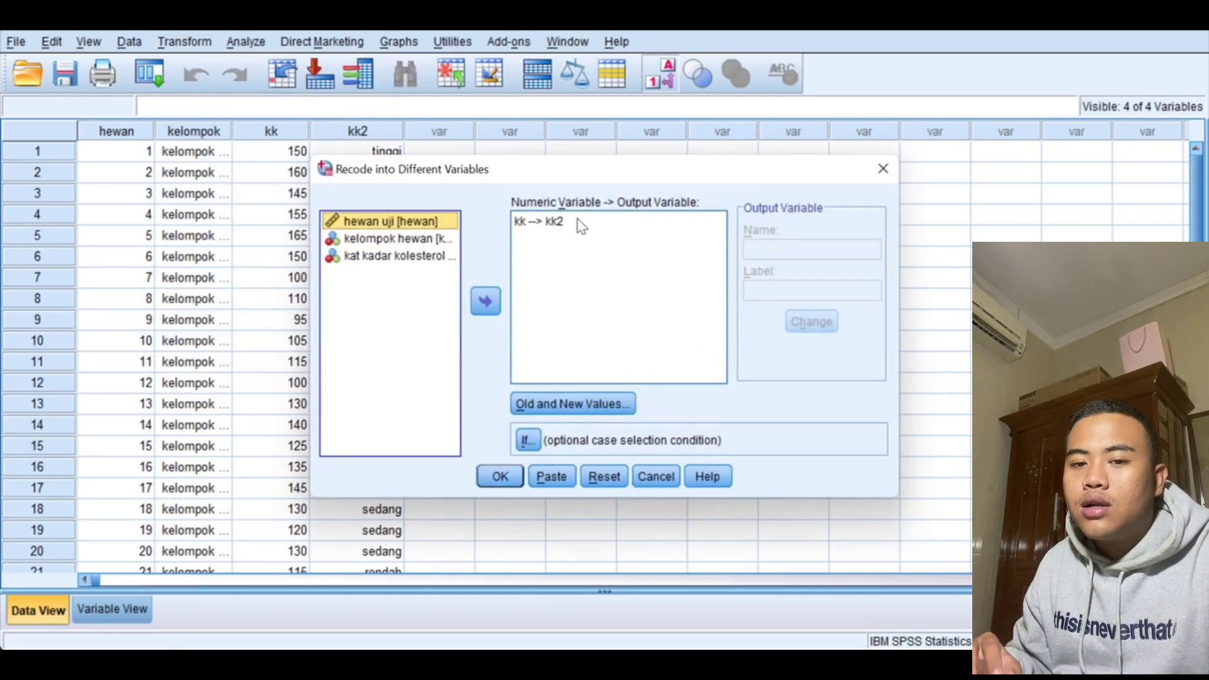
click(575, 405)
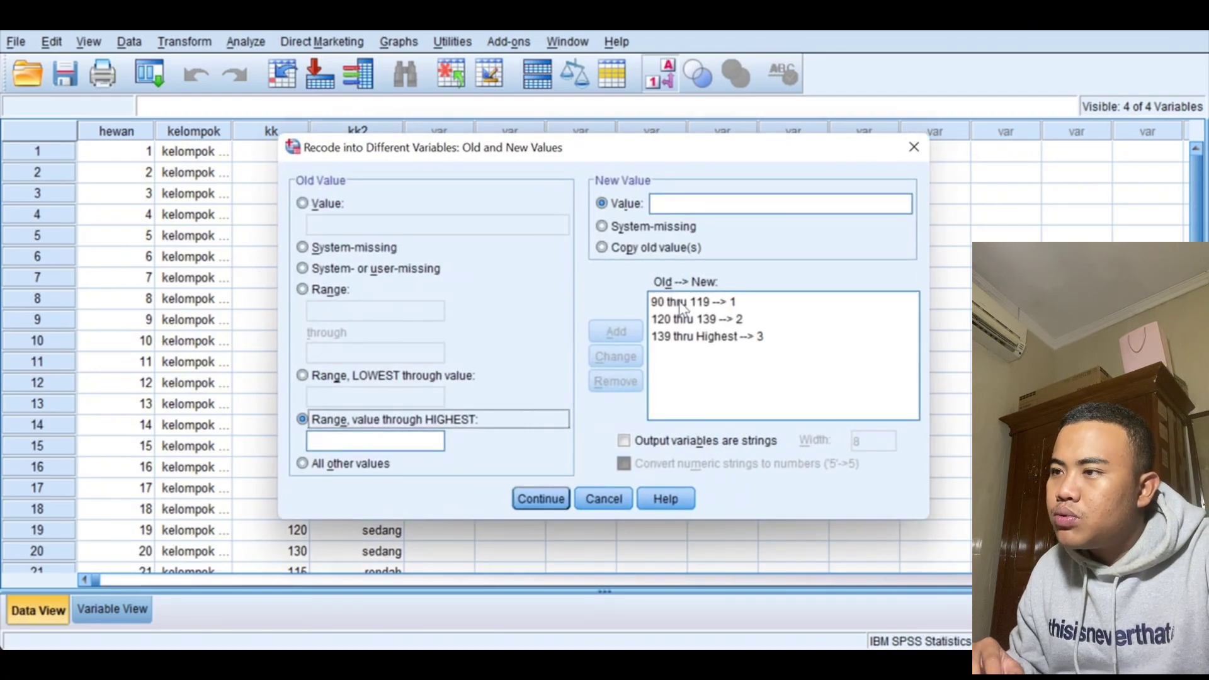
click(722, 303)
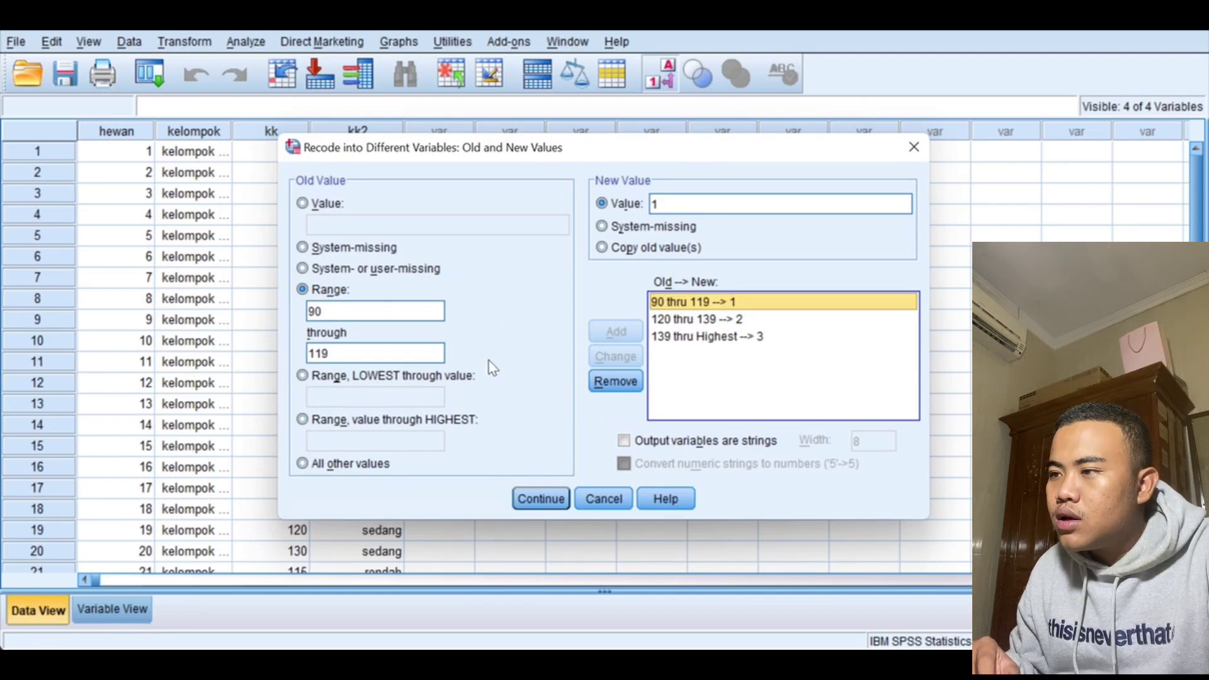
click(709, 321)
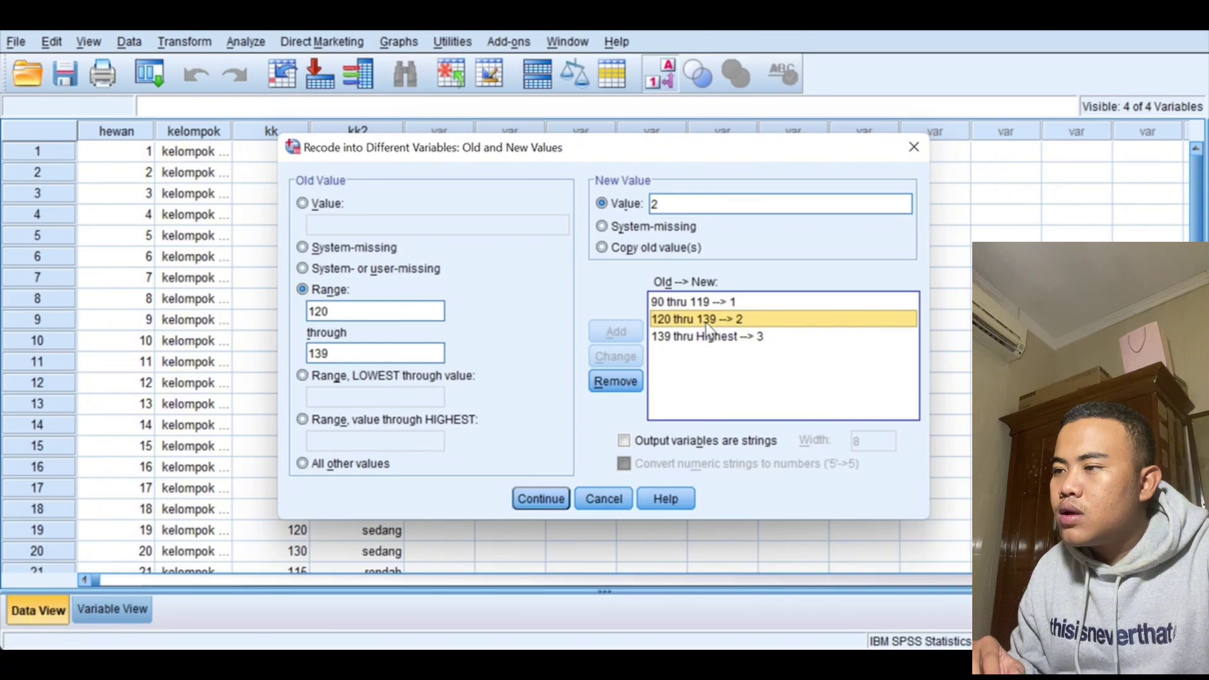
click(712, 339)
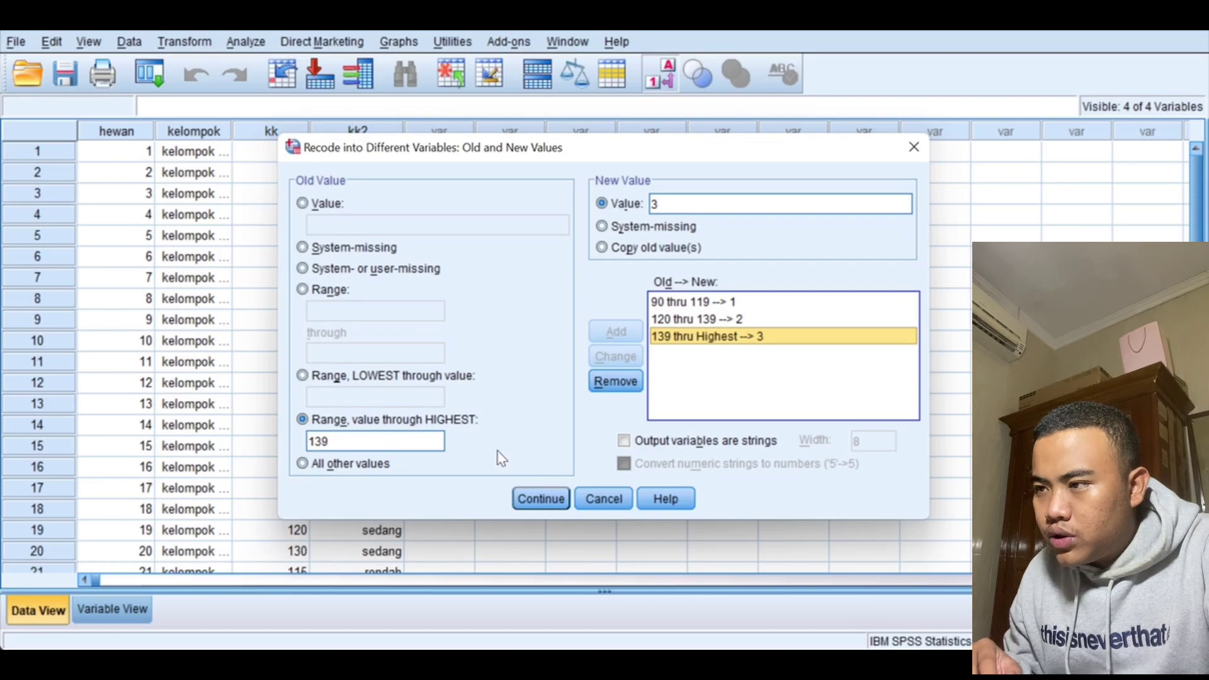
click(536, 498)
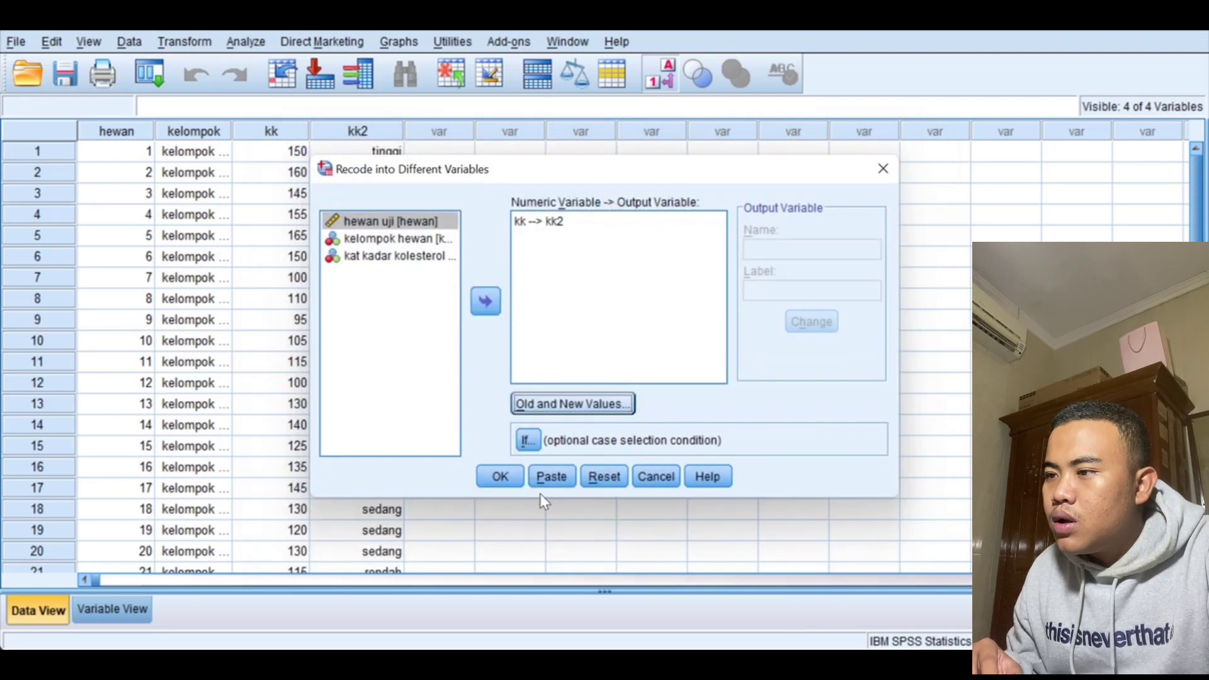
click(499, 476)
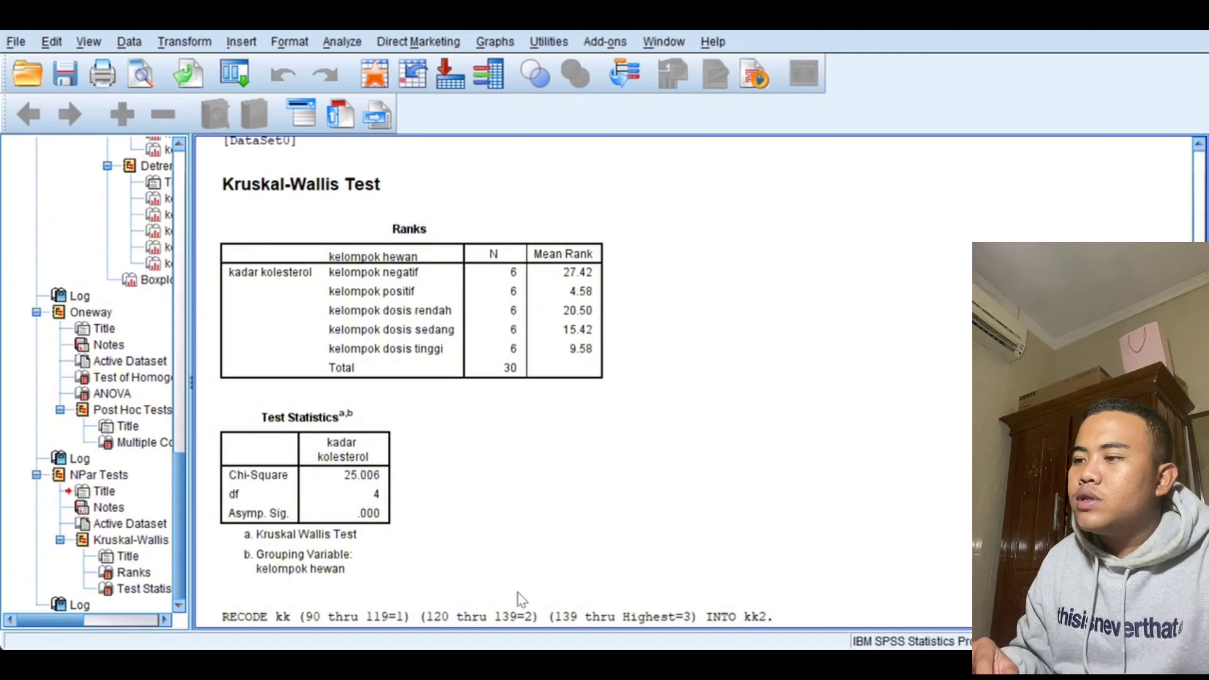
Step: Return to the dataset and review the kk2 value labels for 1, 2 and 3 in its variable definition
mouse_move(688, 665)
mouse_move(768, 665)
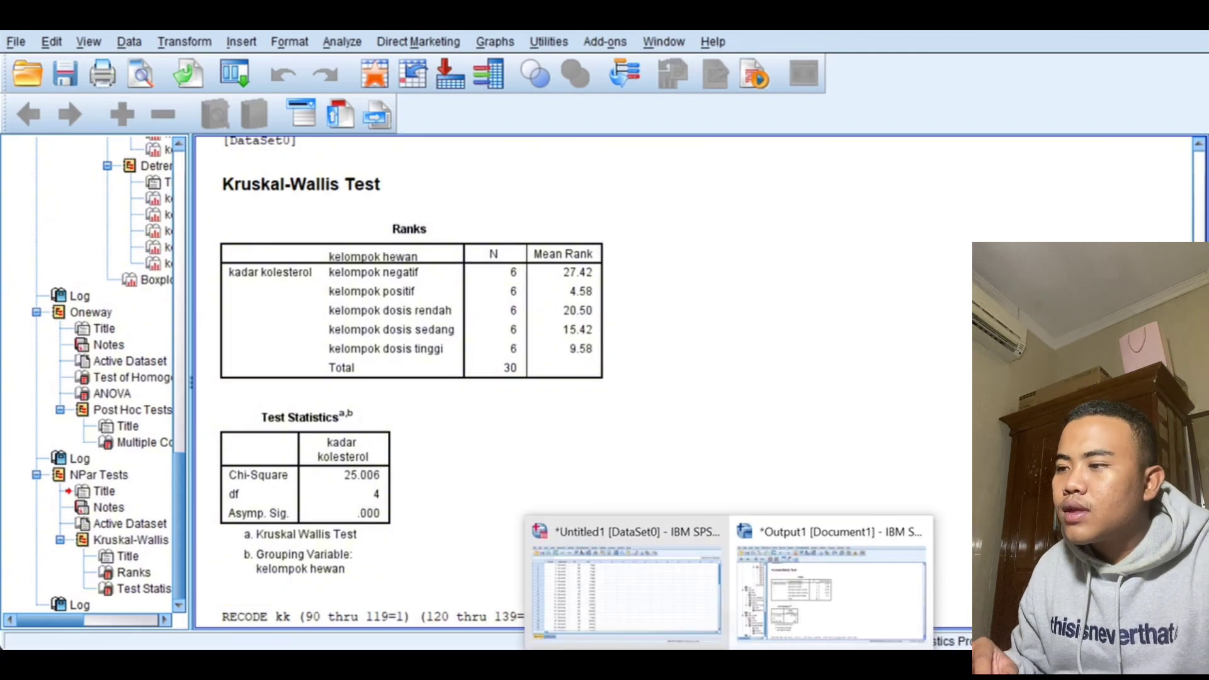
click(664, 606)
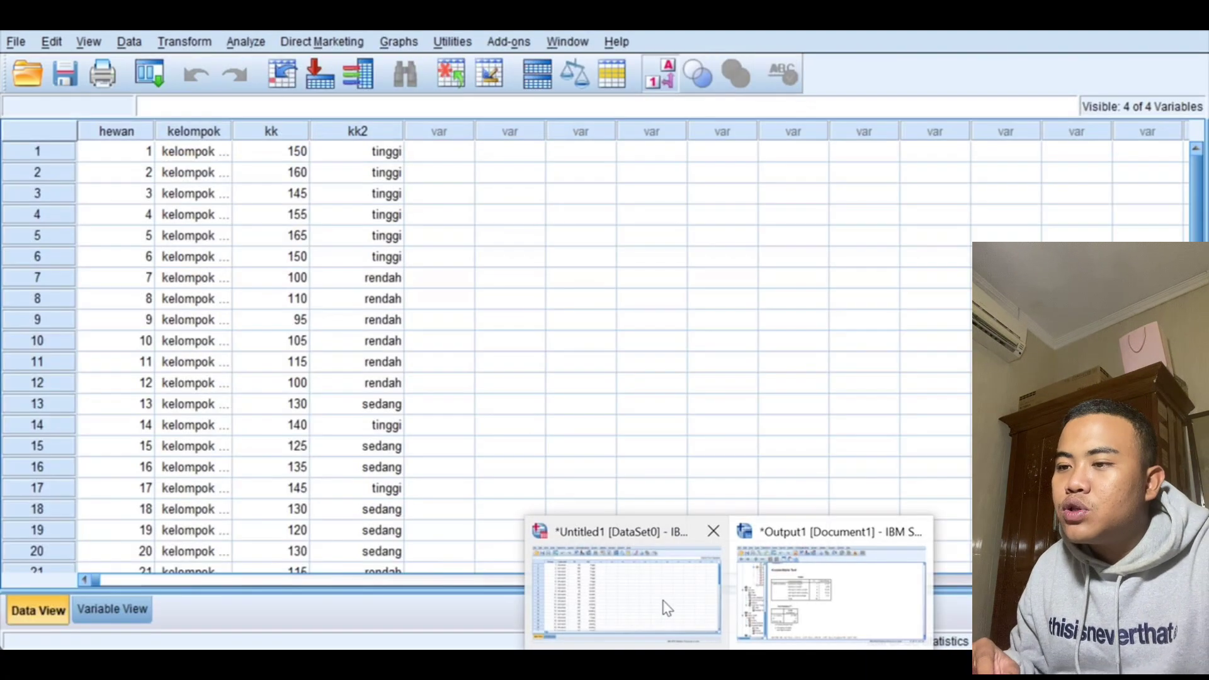
click(105, 612)
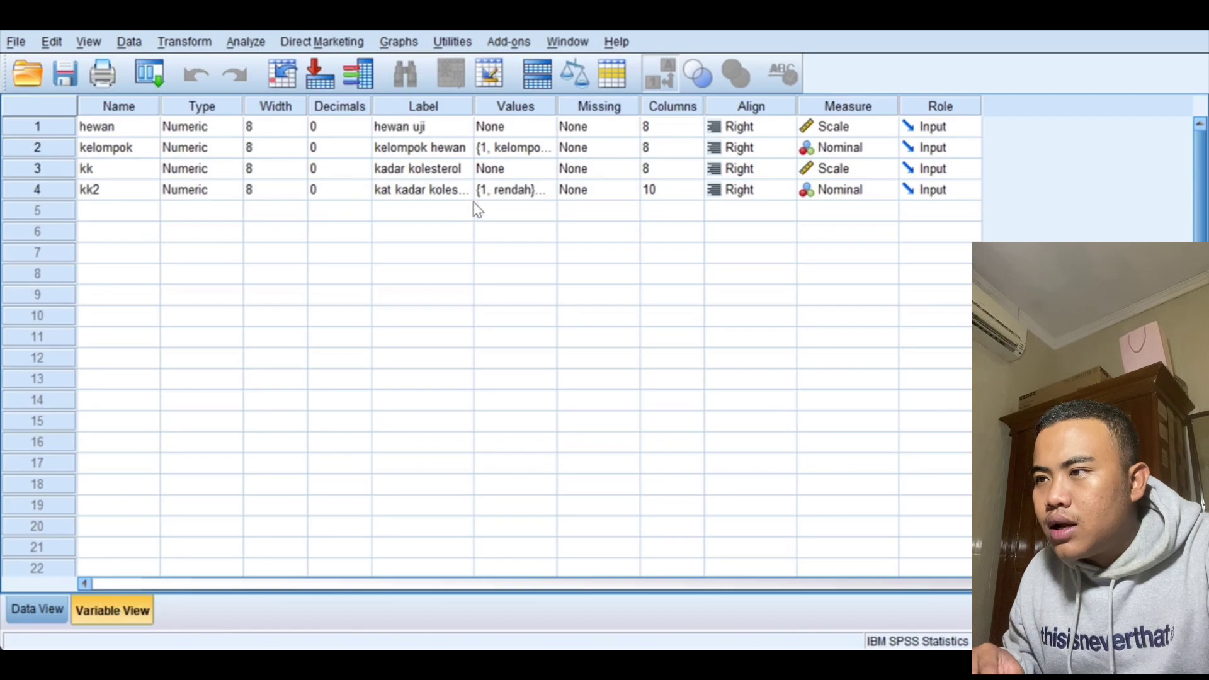
click(508, 197)
click(543, 190)
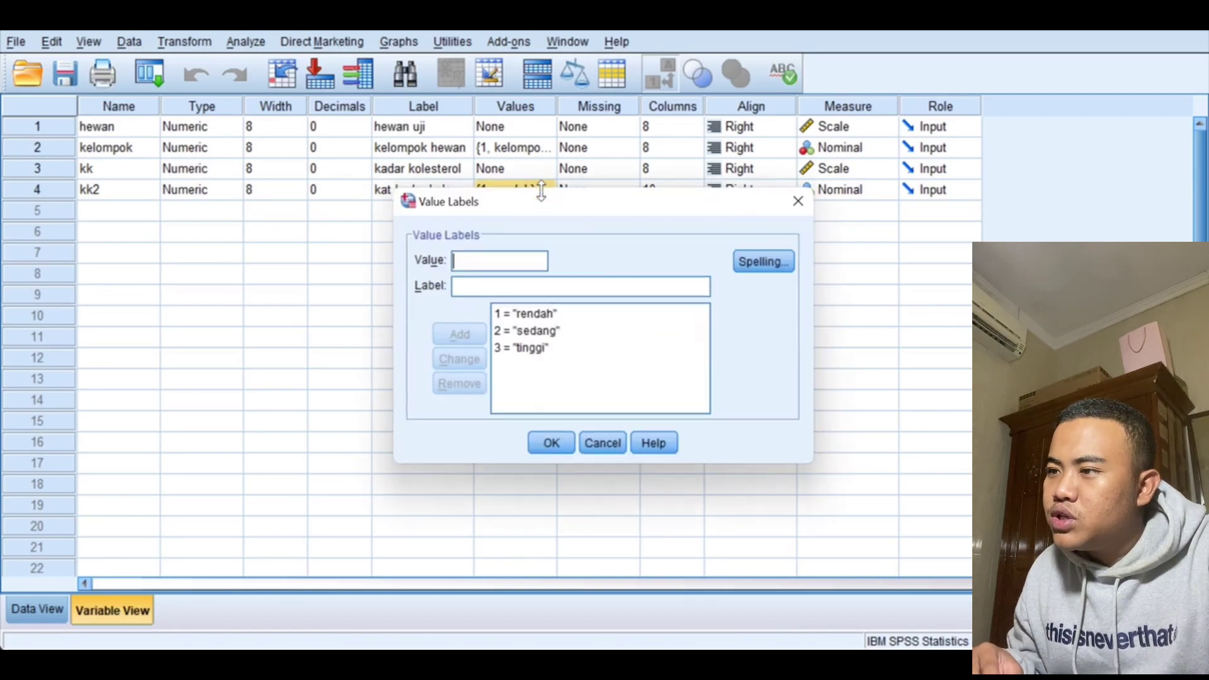
click(560, 315)
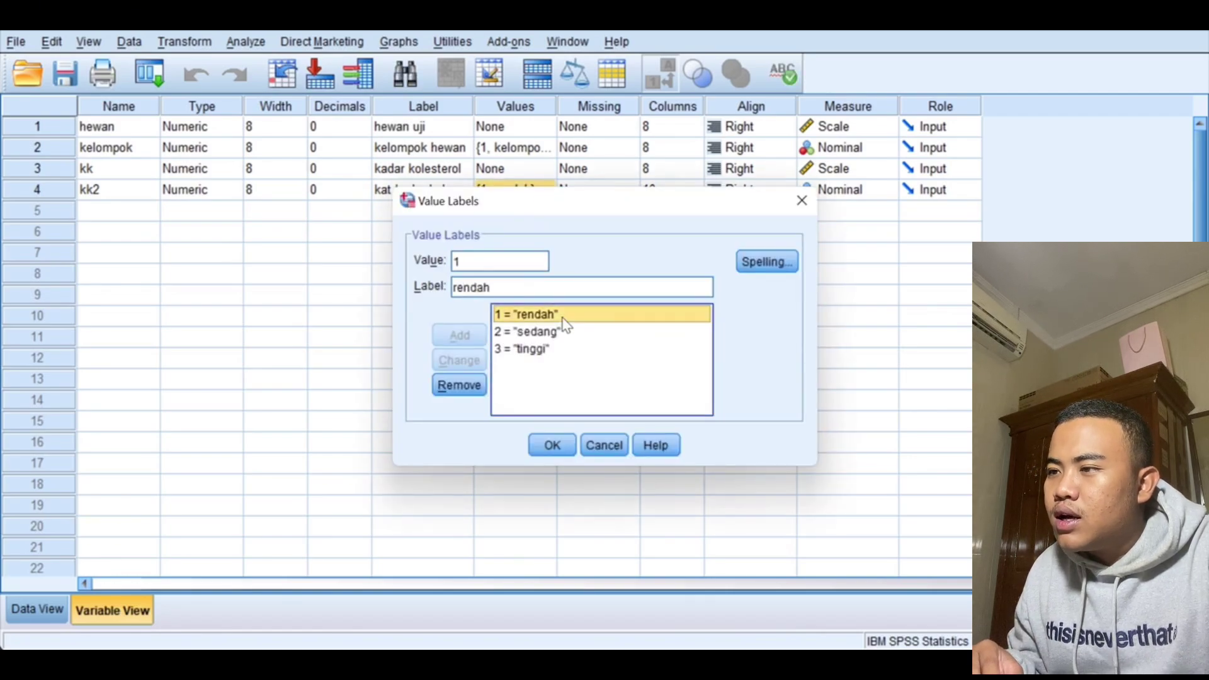
click(562, 332)
click(553, 351)
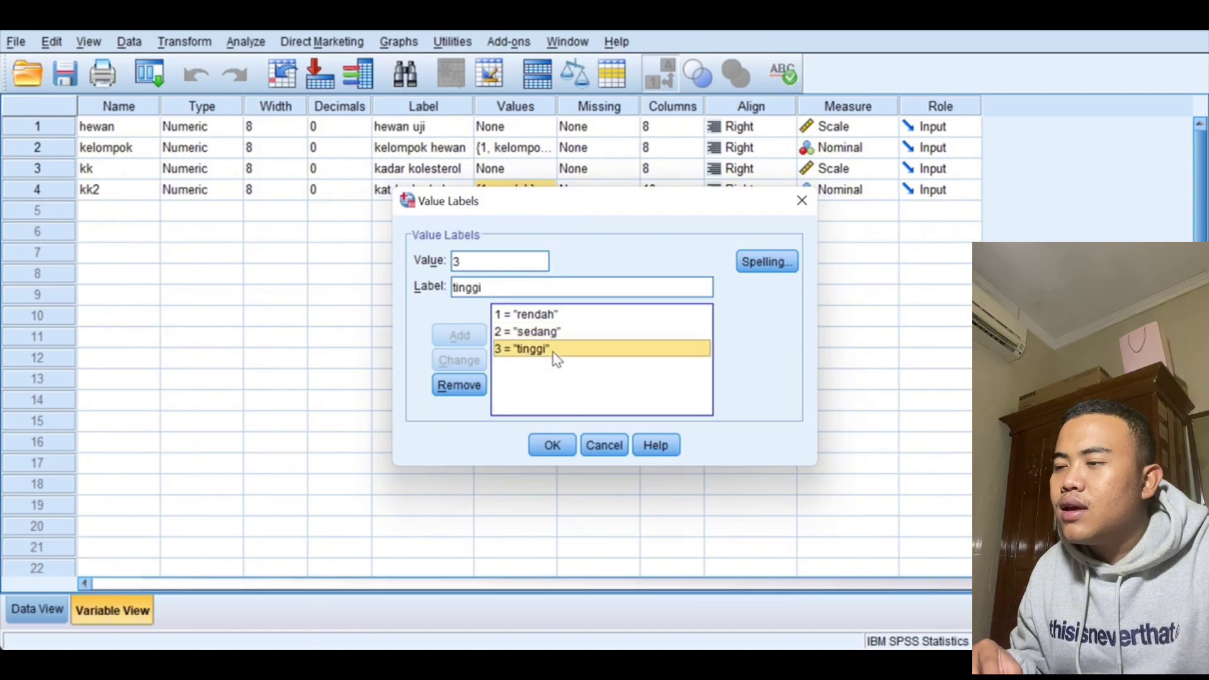
click(548, 446)
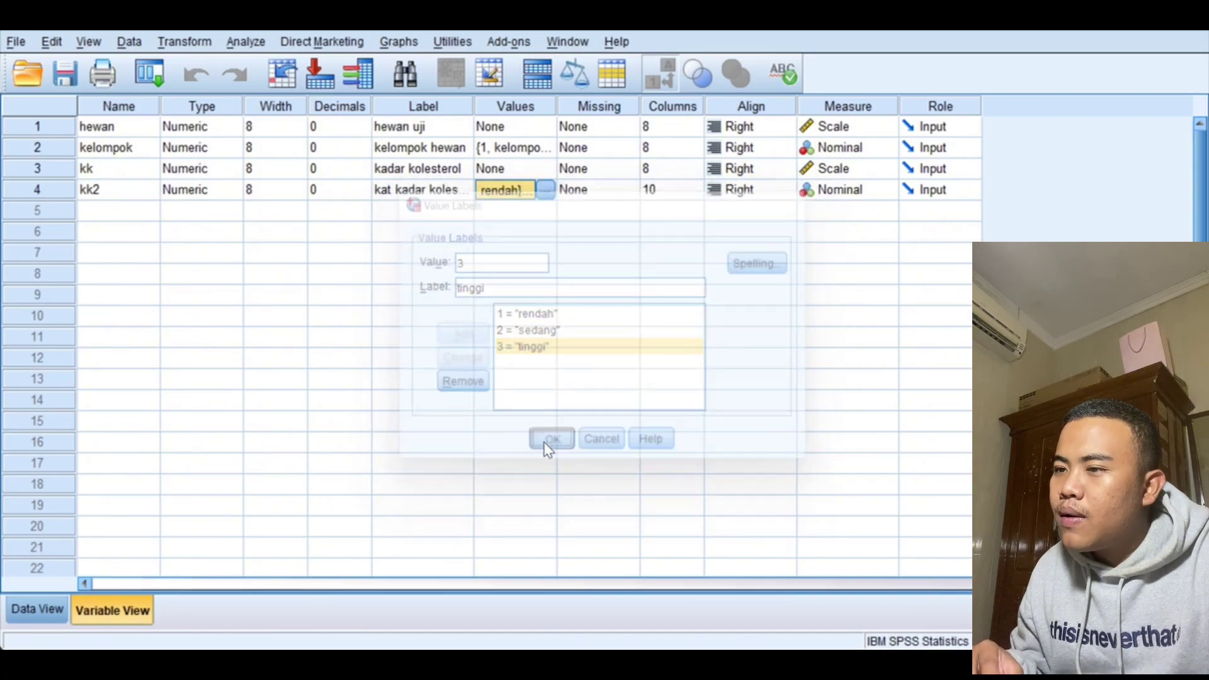
Step: Run a Kruskal-Wallis H test on kadar kolesterol with kelompok as the grouping variable, range 1 to 5
click(44, 609)
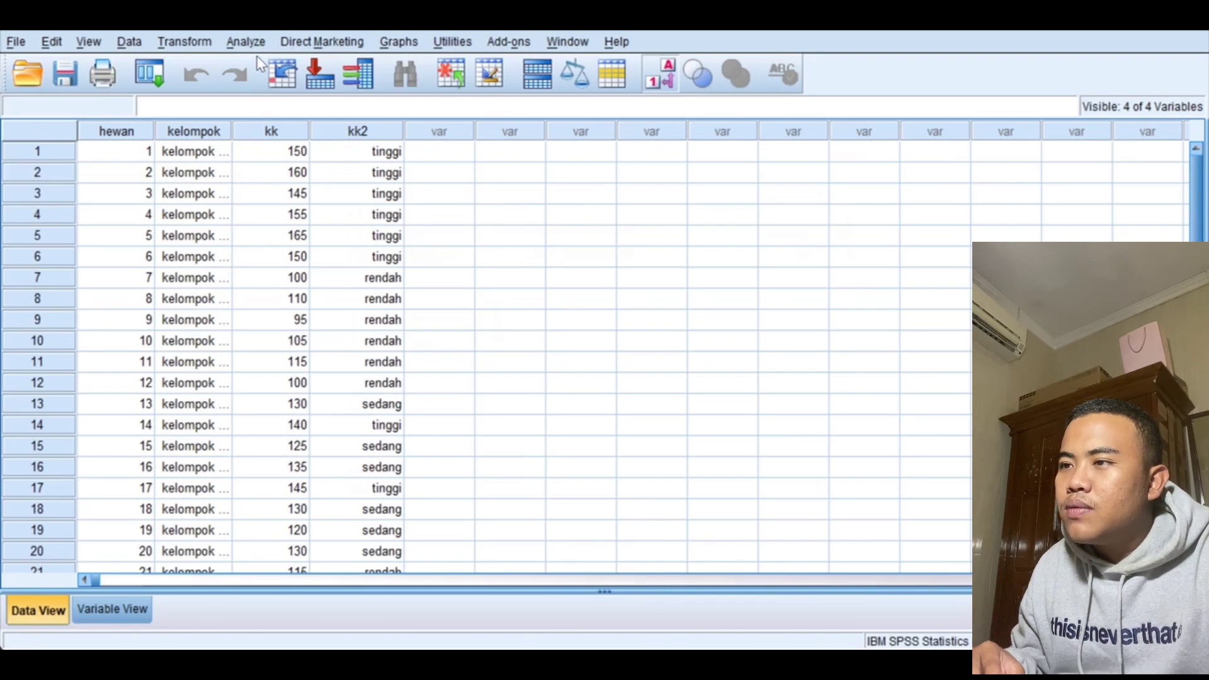
click(247, 42)
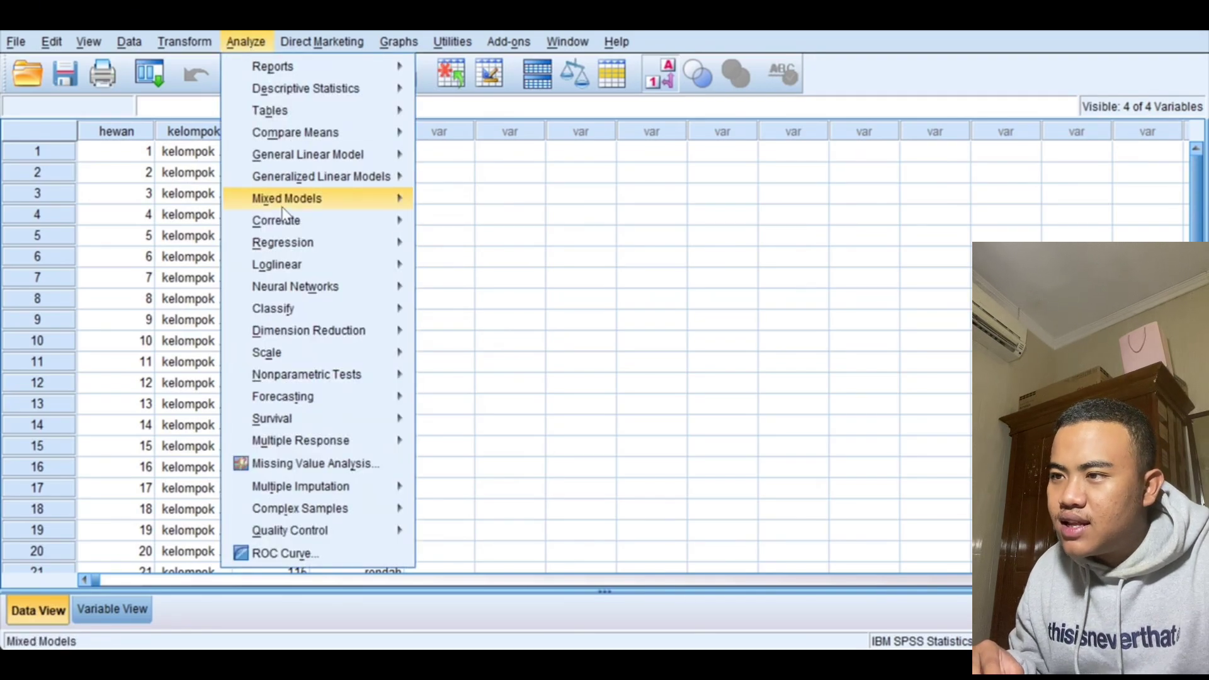
mouse_move(324, 377)
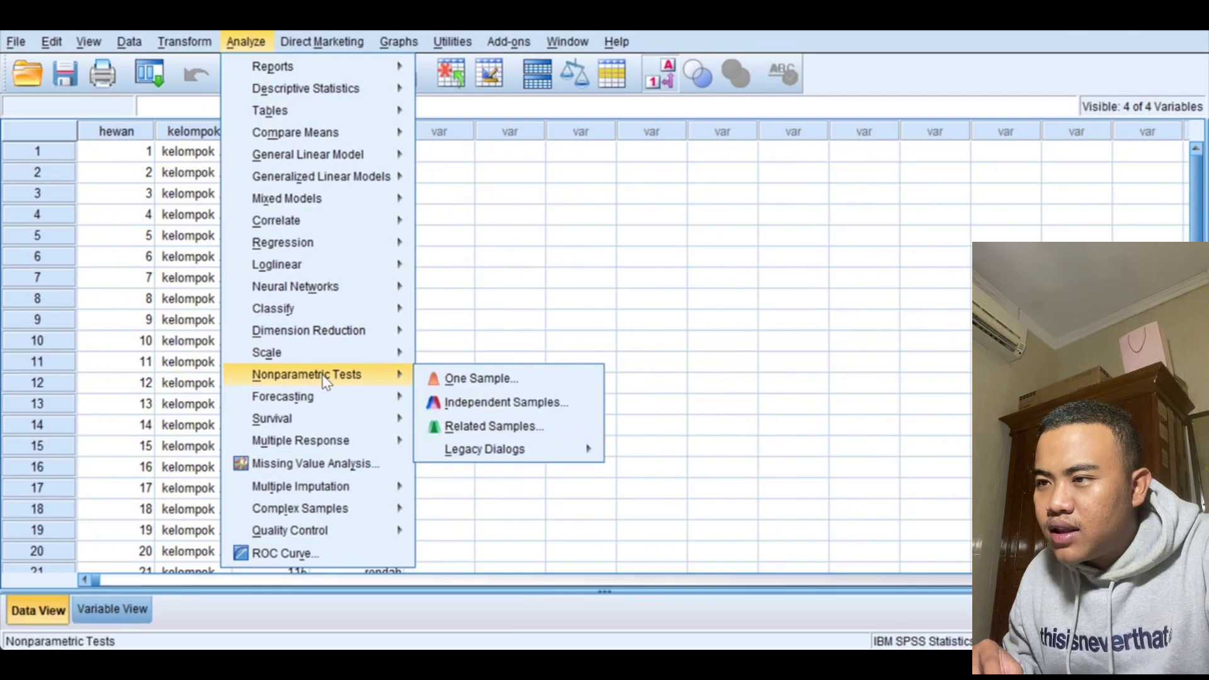
mouse_move(494, 457)
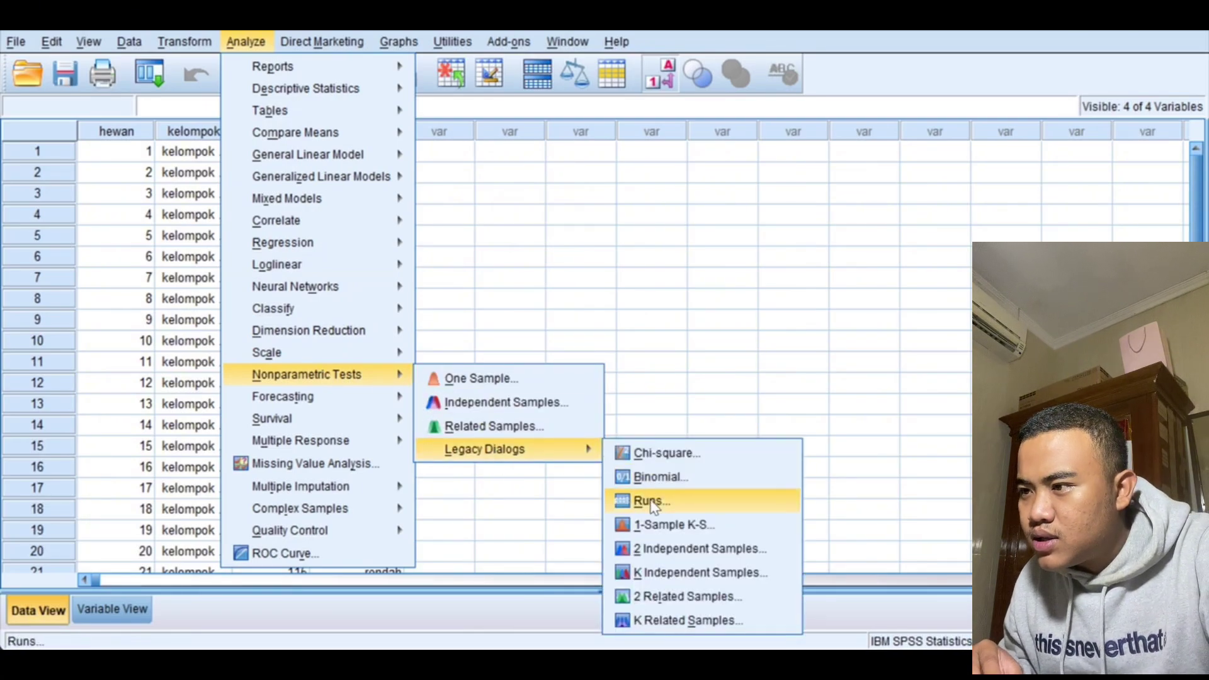
click(683, 574)
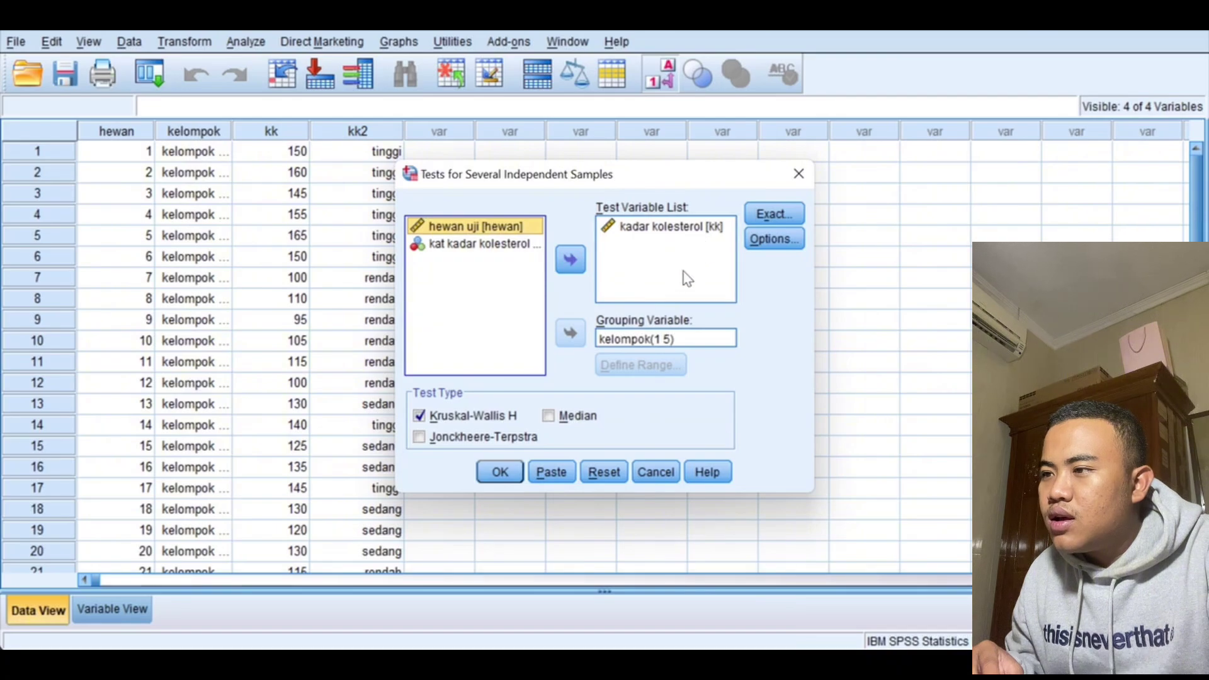
click(688, 344)
click(660, 367)
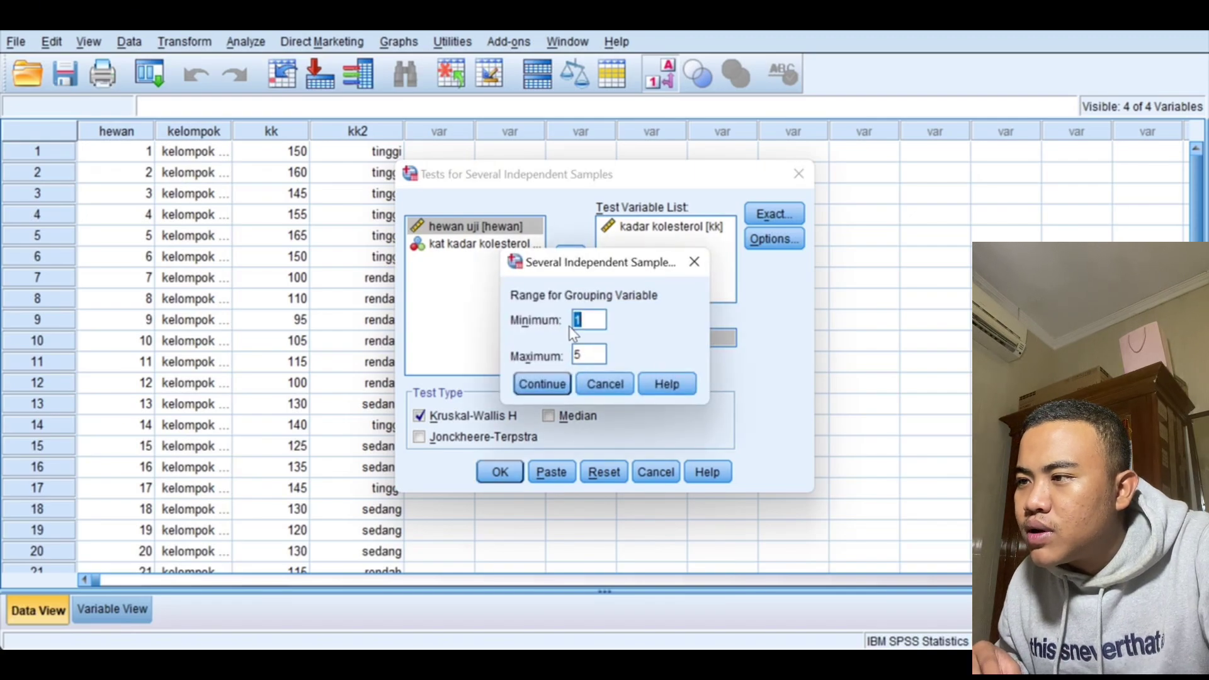
click(540, 384)
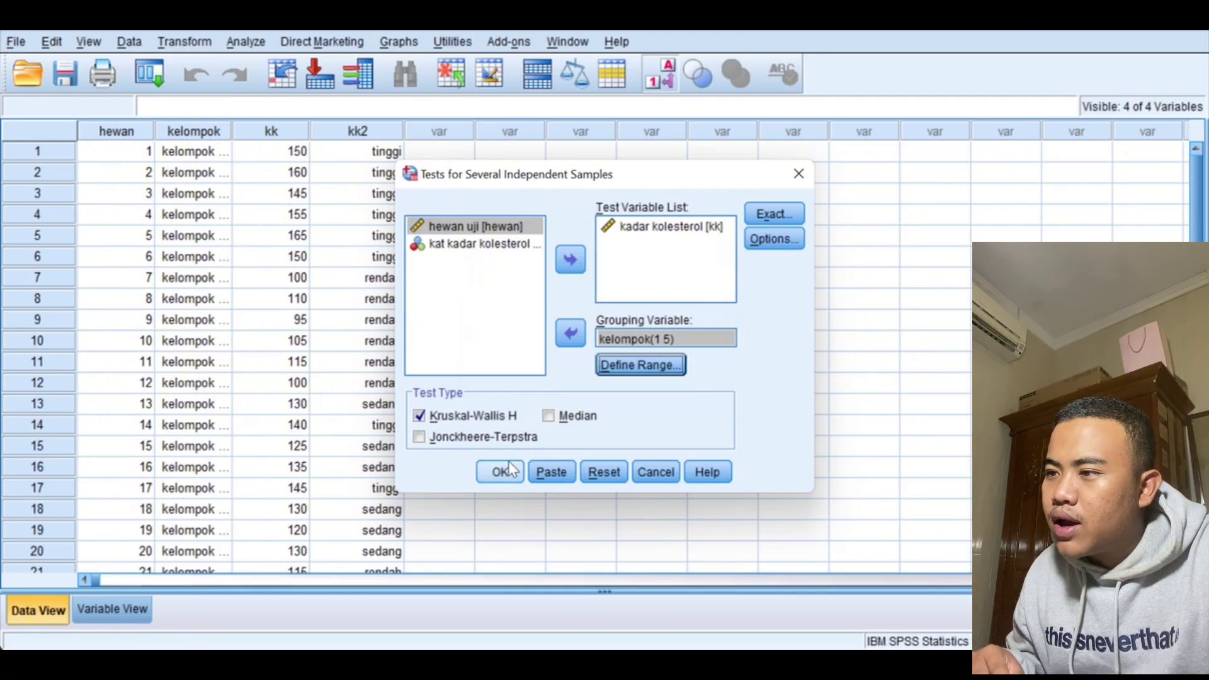
click(505, 476)
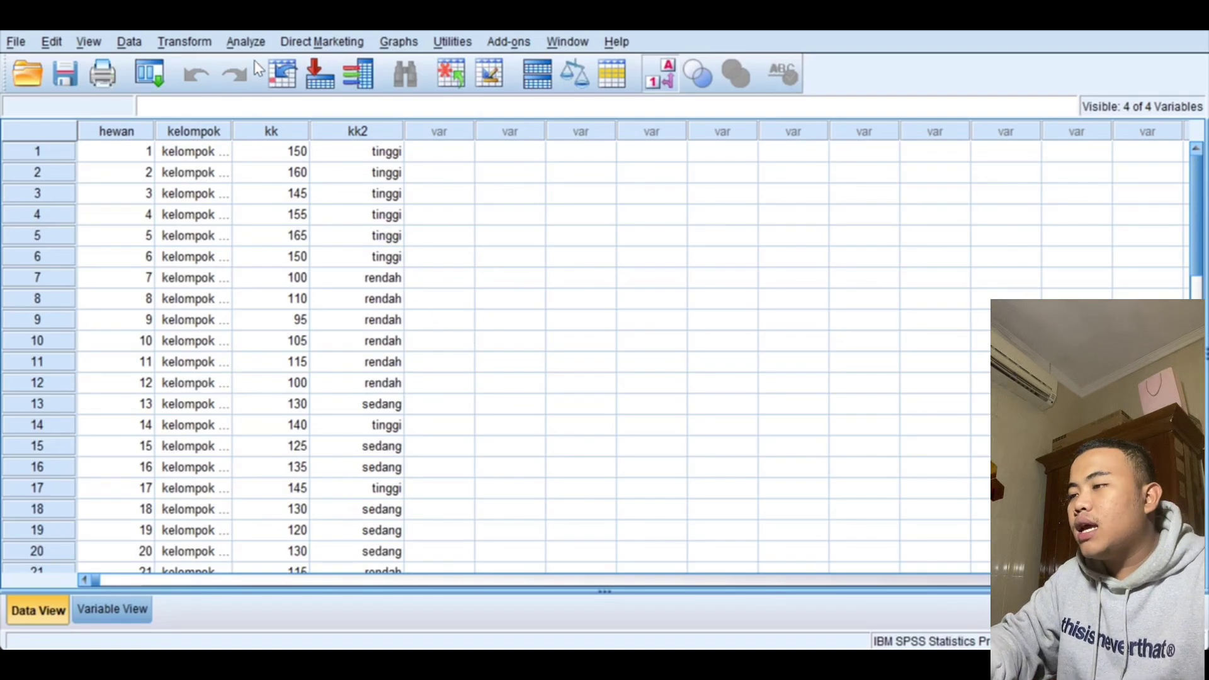
Step: Run a Mann-Whitney U test on kat kadar kolesterol for kelompok groups 1 and 3, and examine its test statistics
click(246, 43)
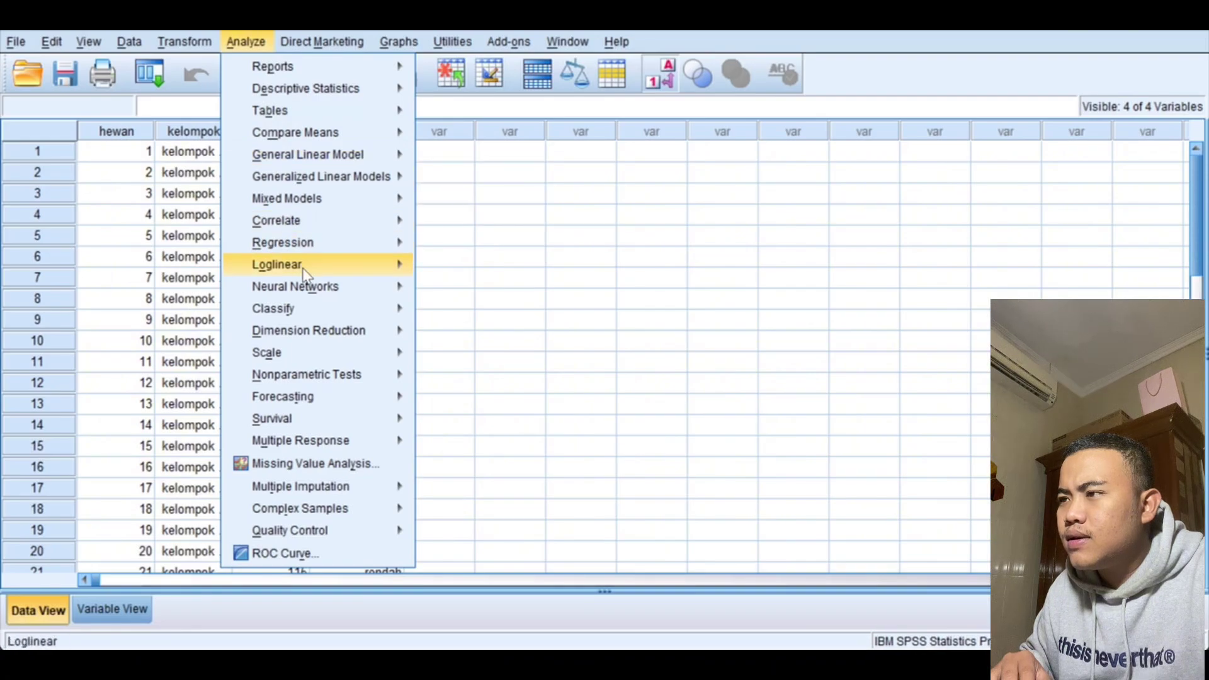
mouse_move(319, 373)
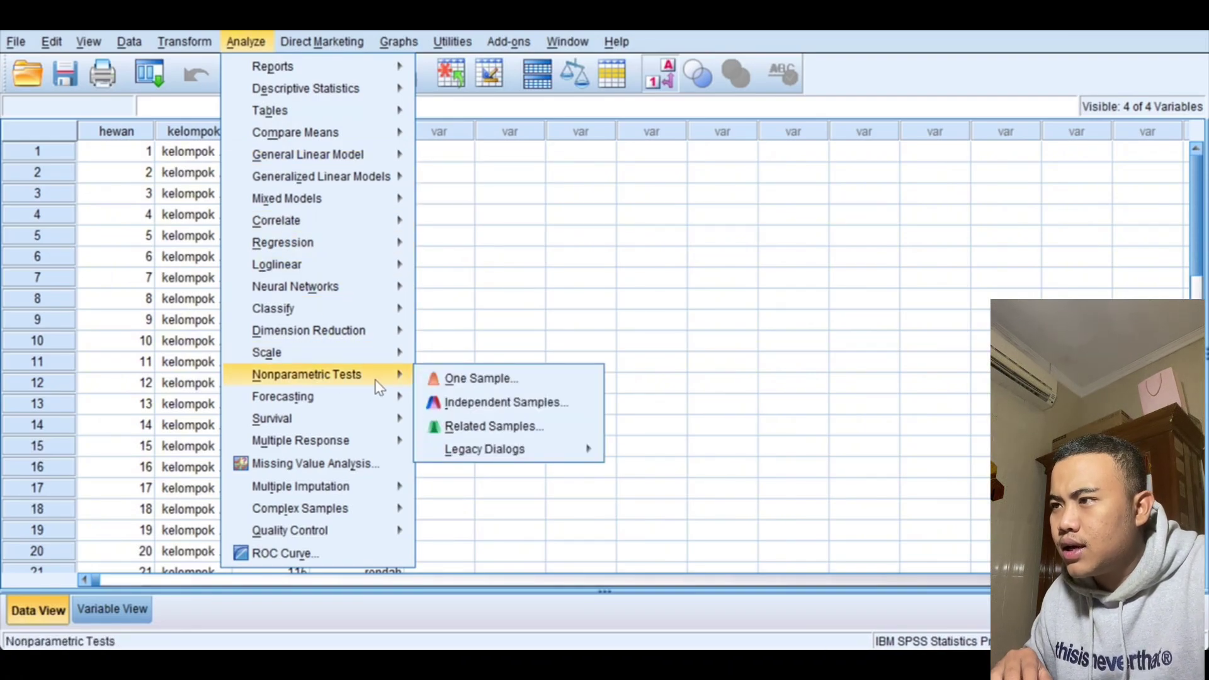
mouse_move(490, 451)
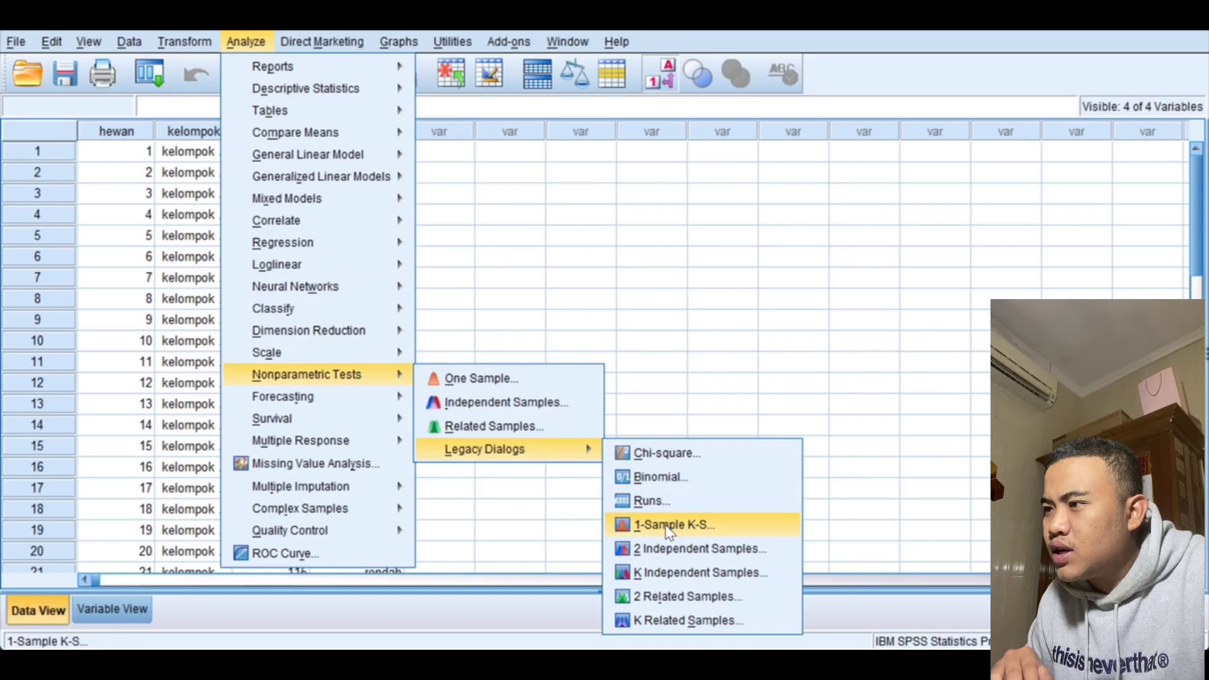
click(673, 551)
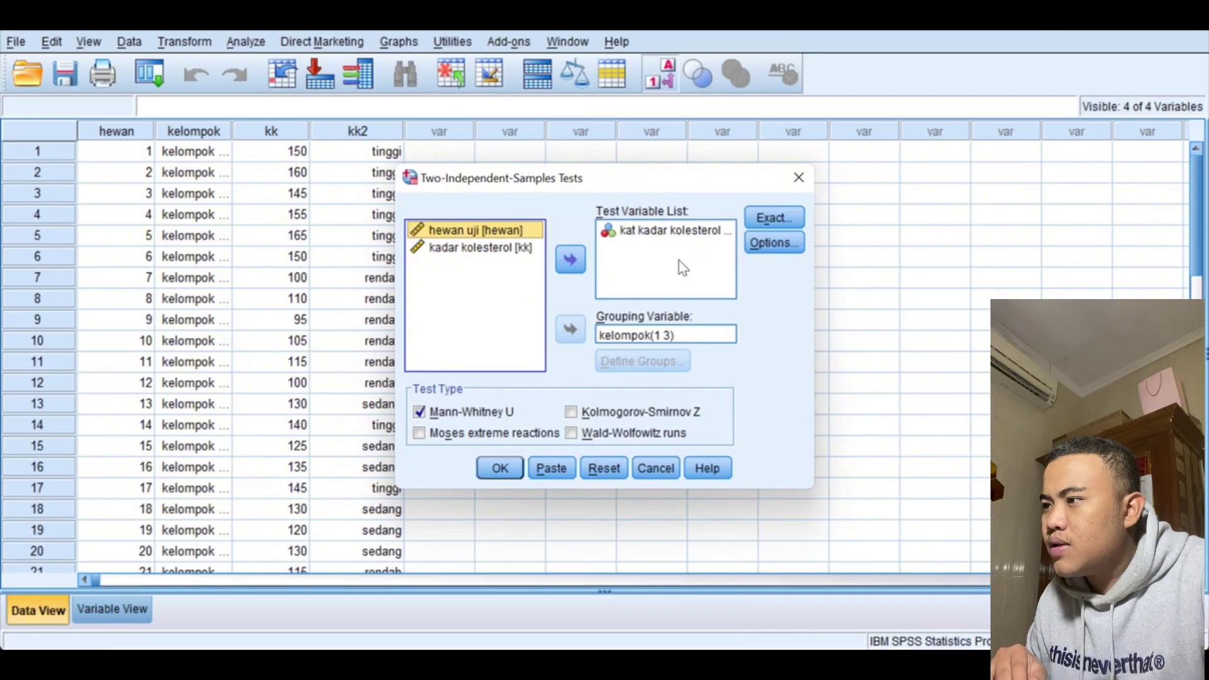
click(658, 337)
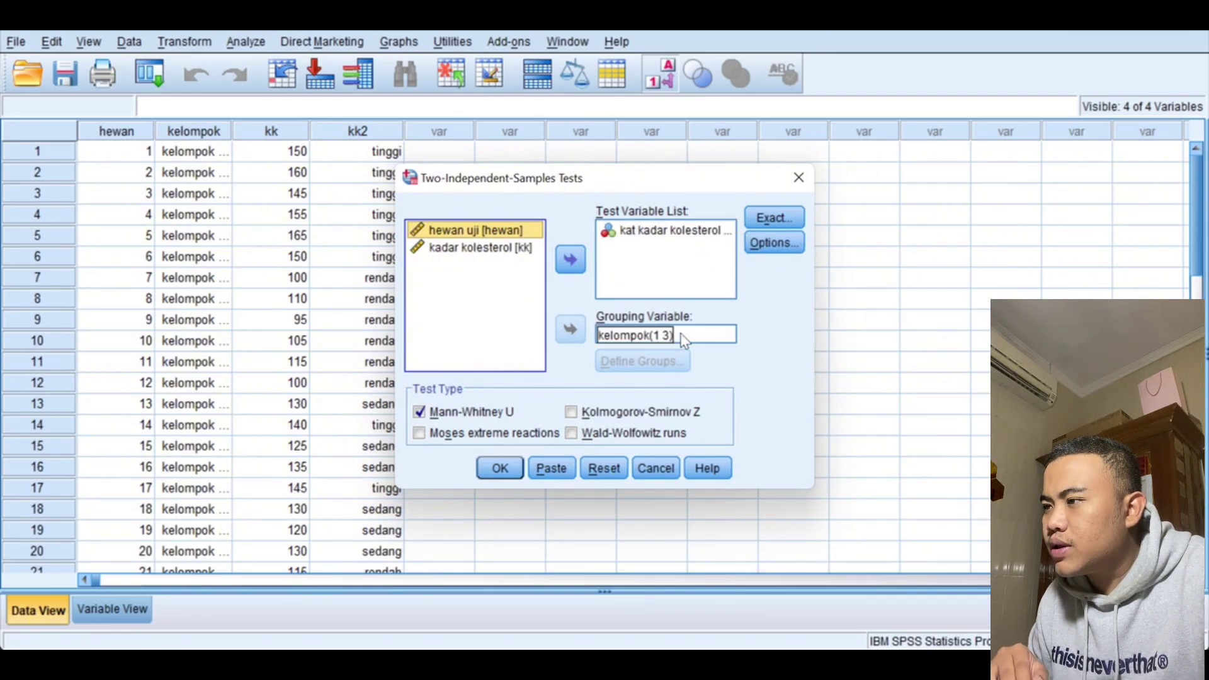
click(686, 336)
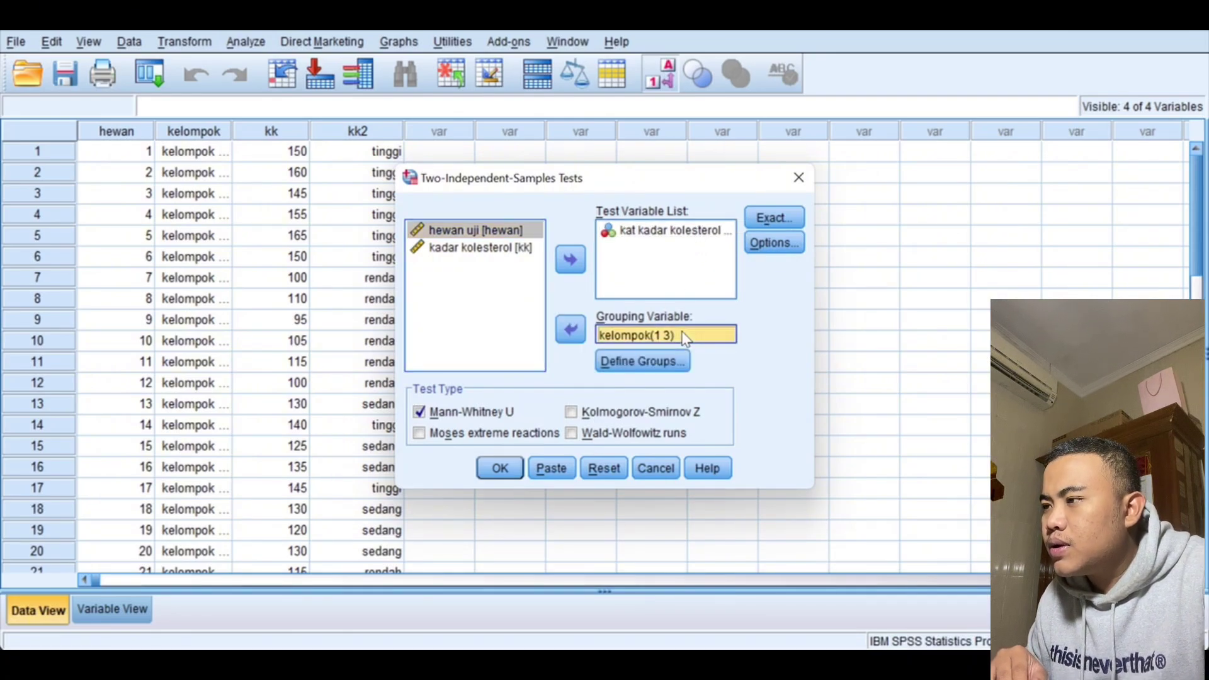
click(653, 362)
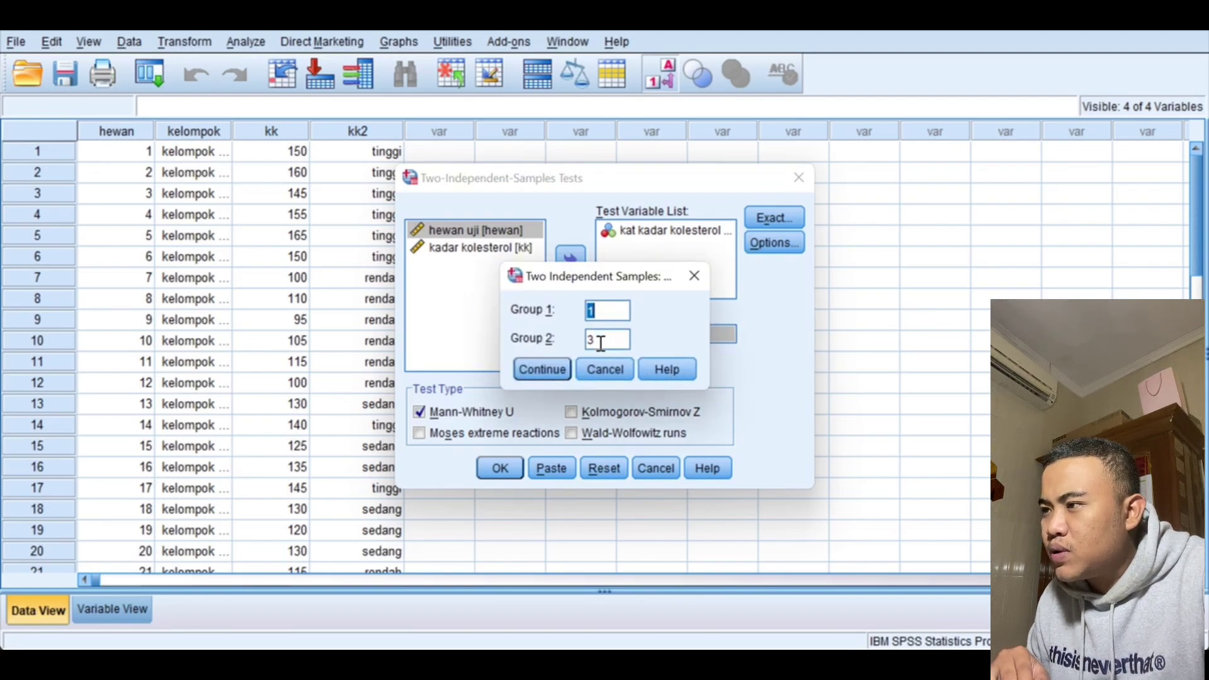
click(555, 372)
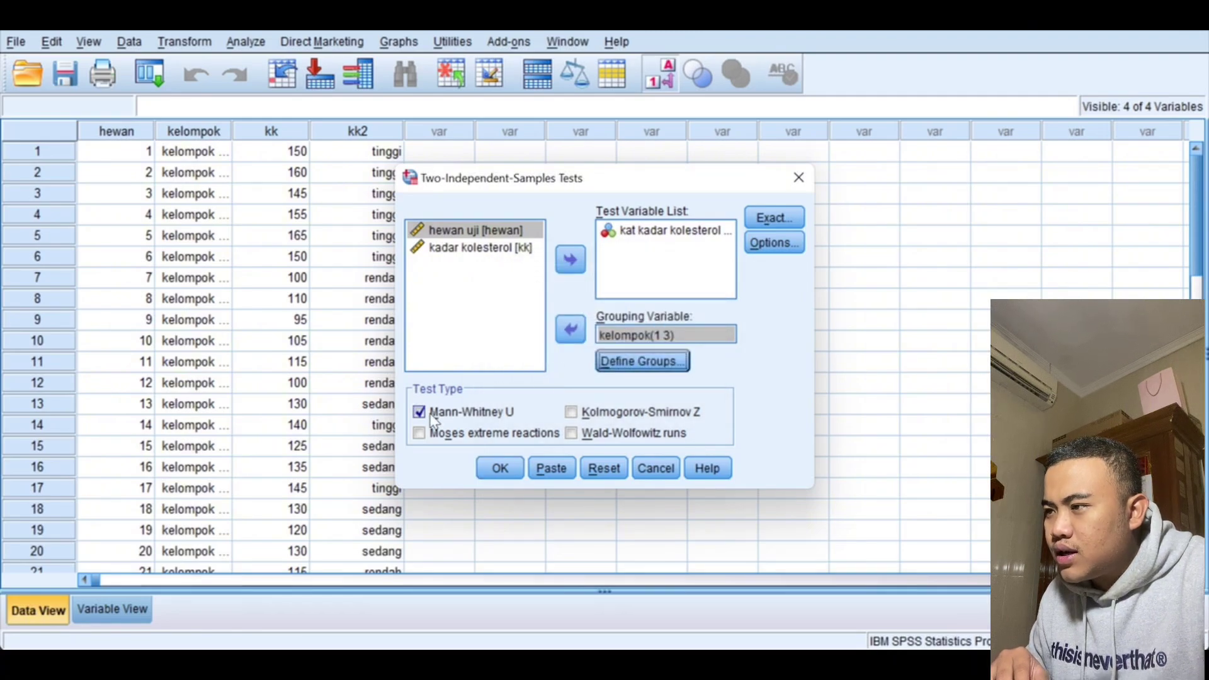
click(500, 468)
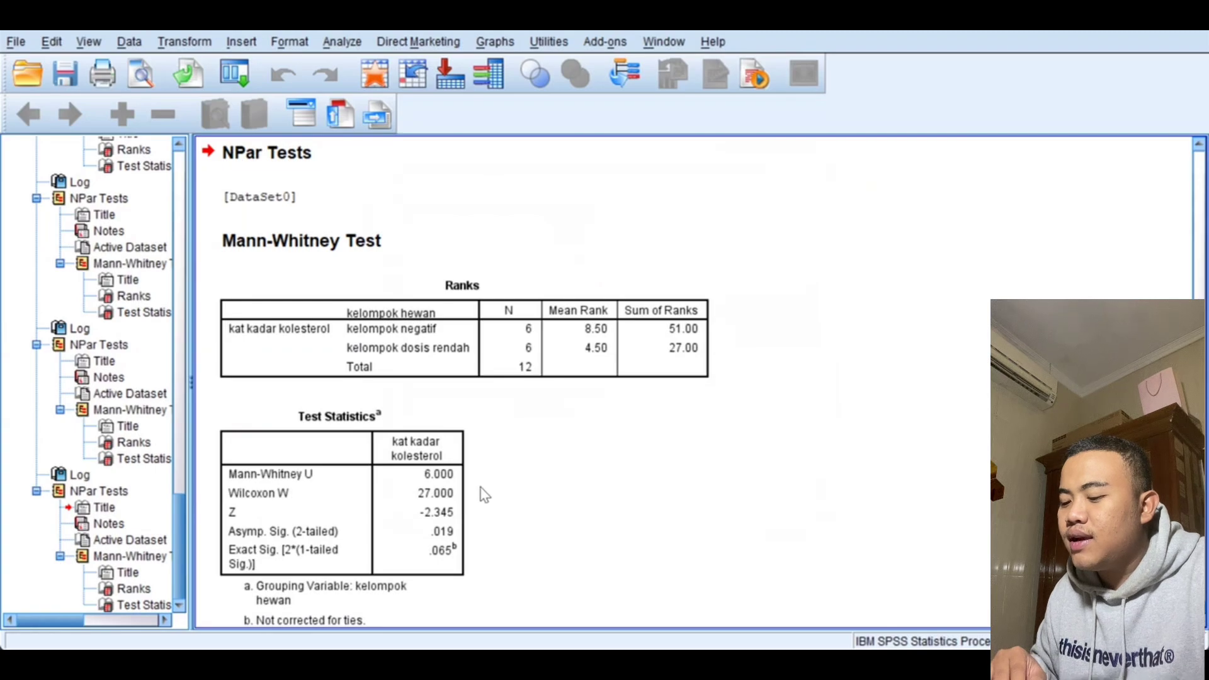
click(433, 504)
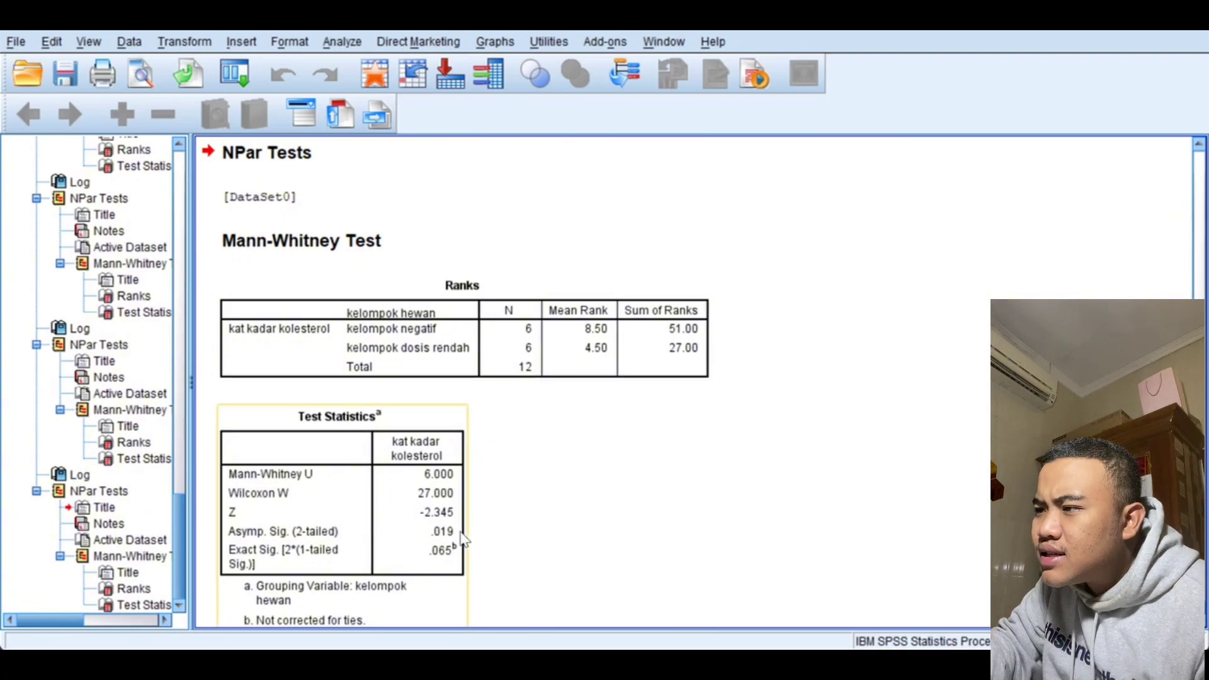
click(477, 565)
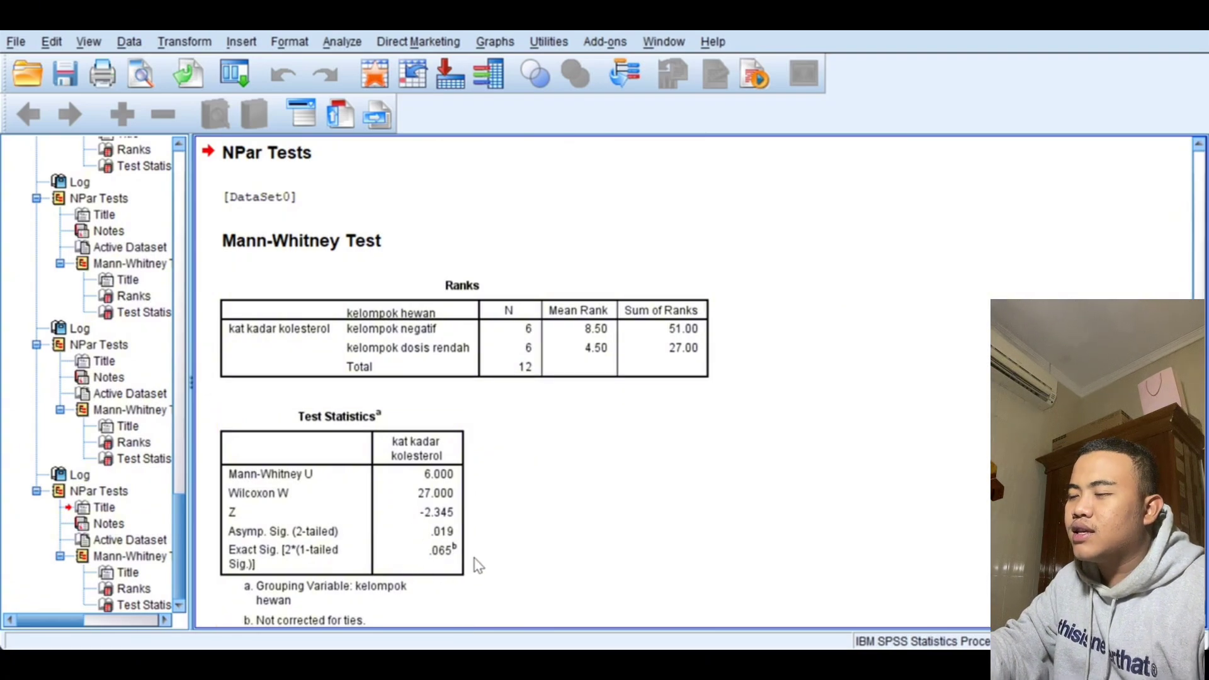
click(462, 538)
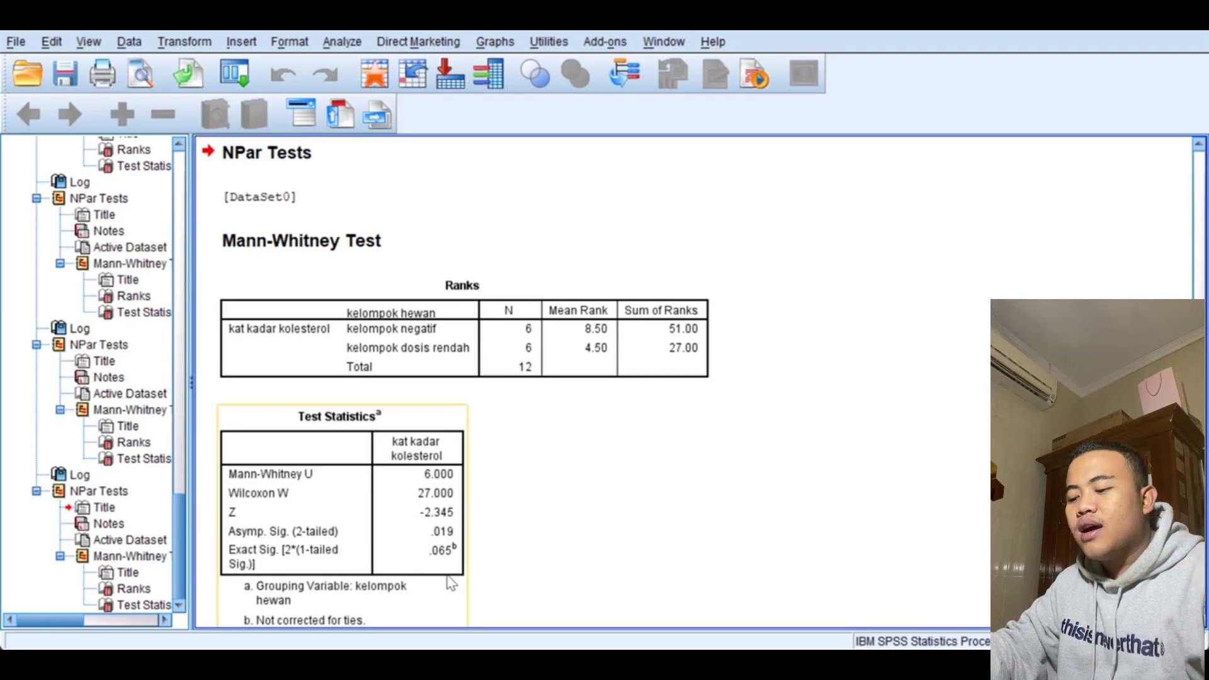
click(476, 554)
click(456, 529)
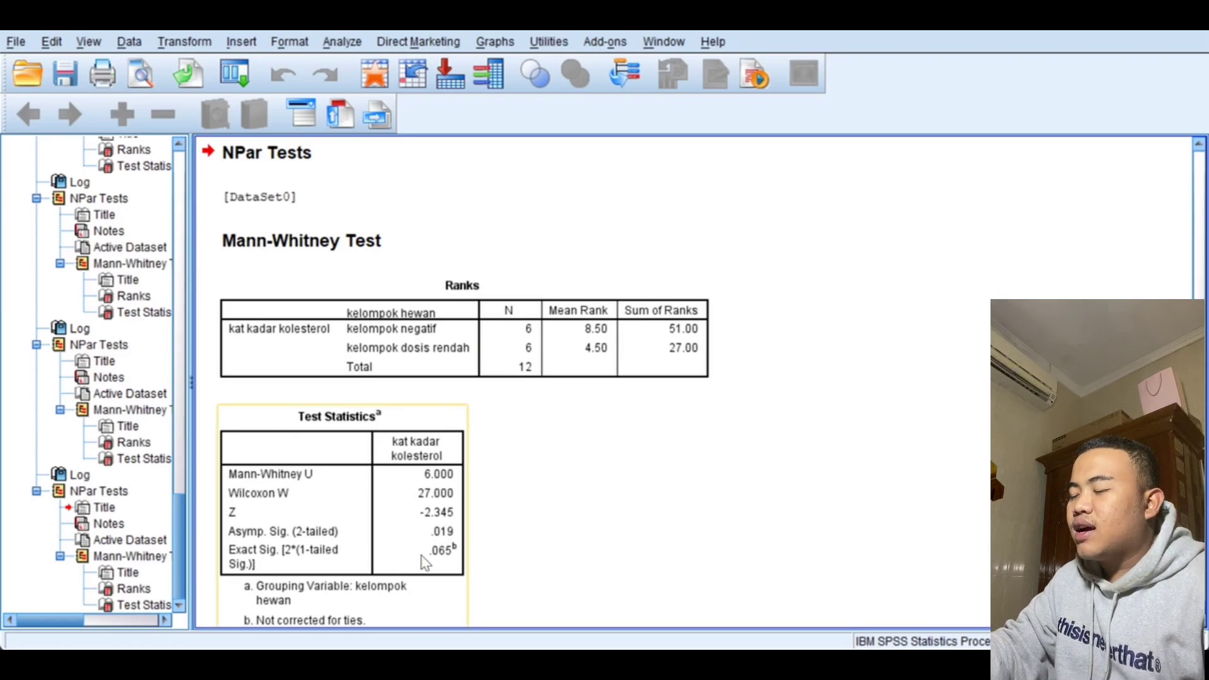
click(476, 561)
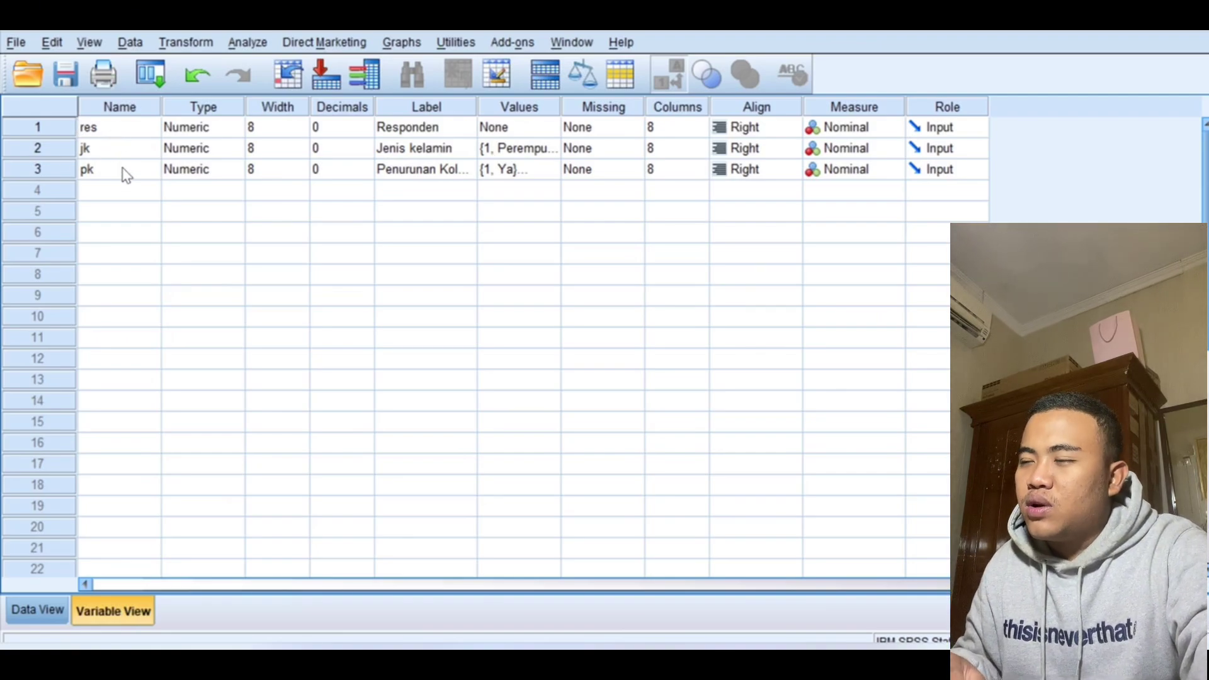
Step: Review the jk value labels in its variable definition, selecting 1 for Perempuan and 2 for Laki Laki
click(438, 175)
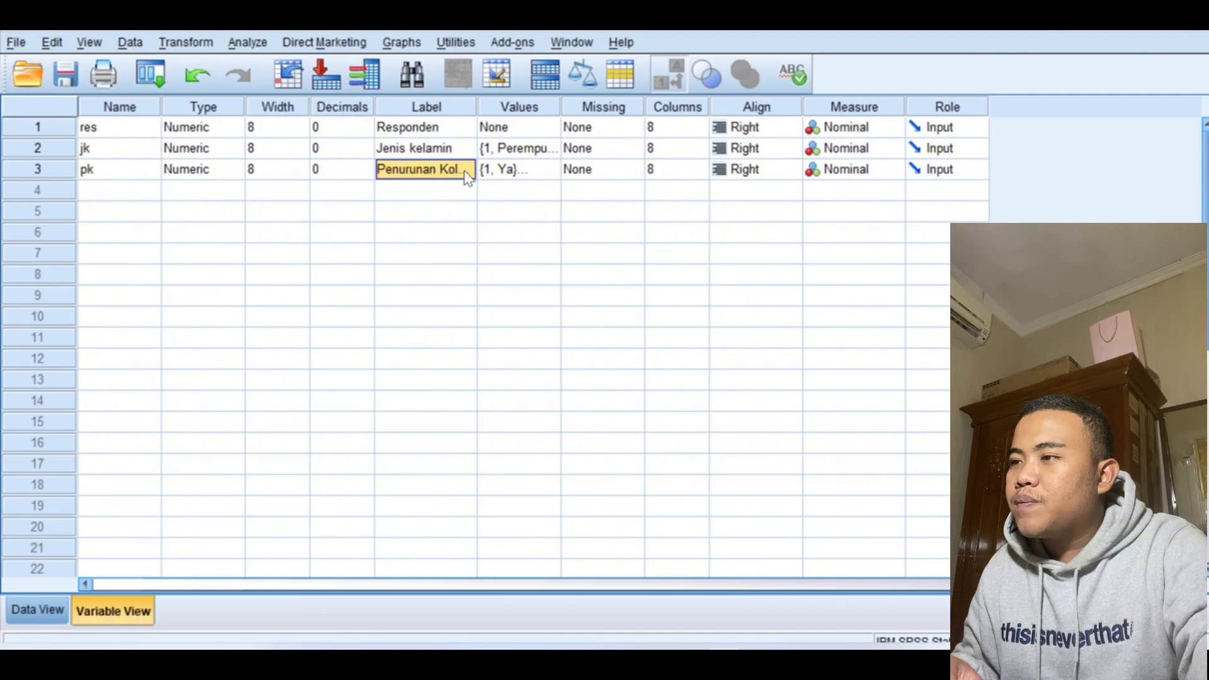
click(530, 156)
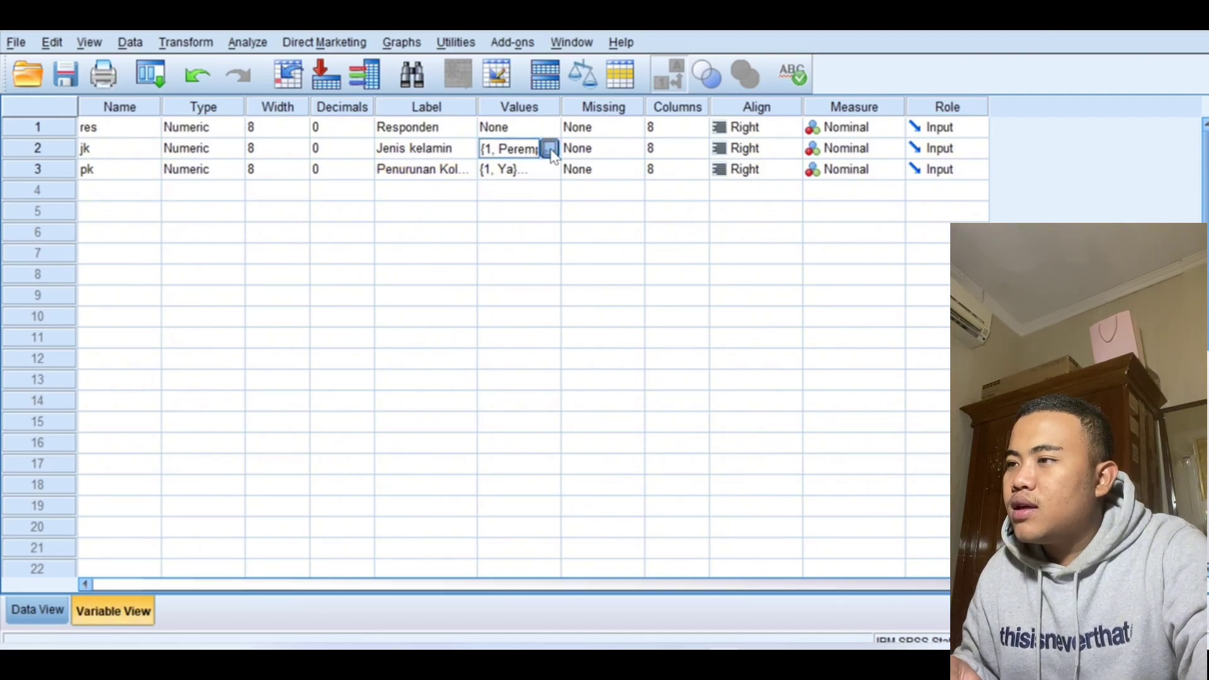
click(550, 149)
click(563, 318)
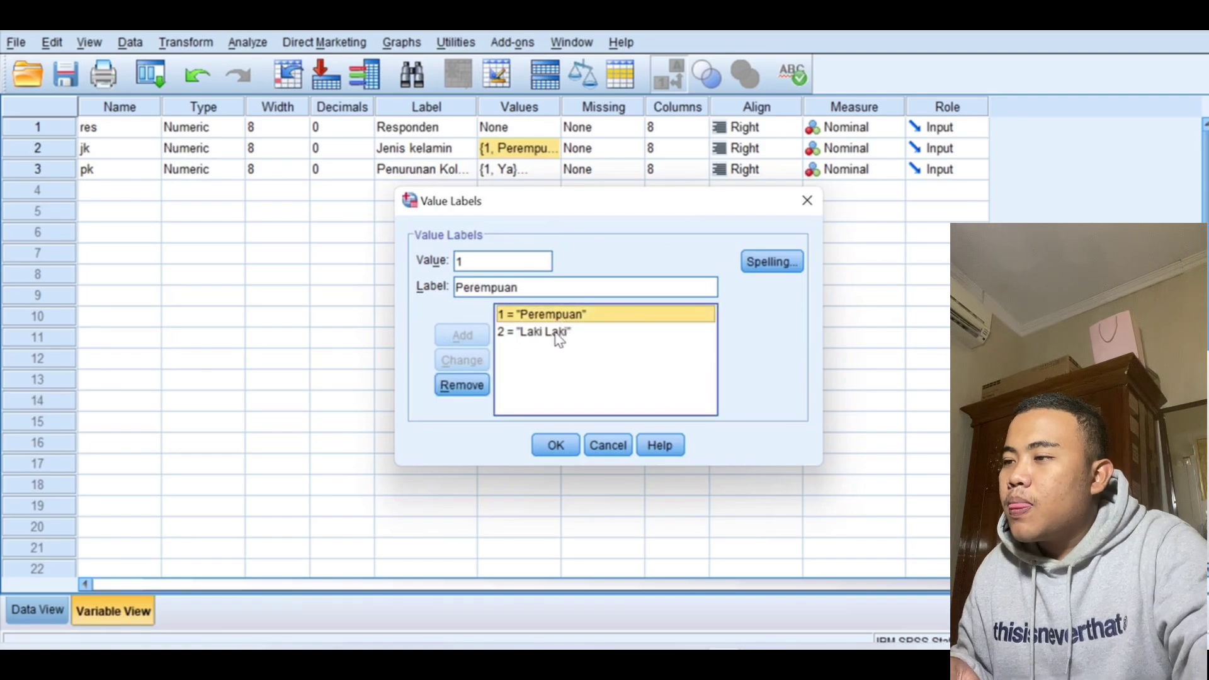
click(557, 334)
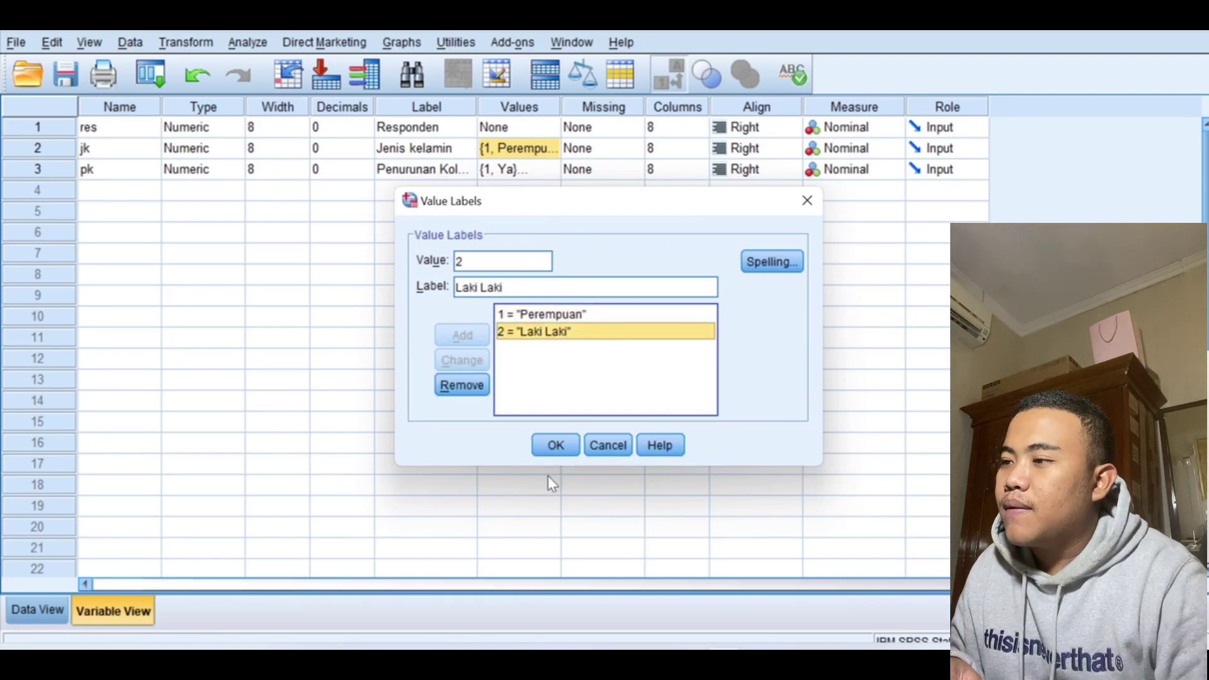
click(552, 450)
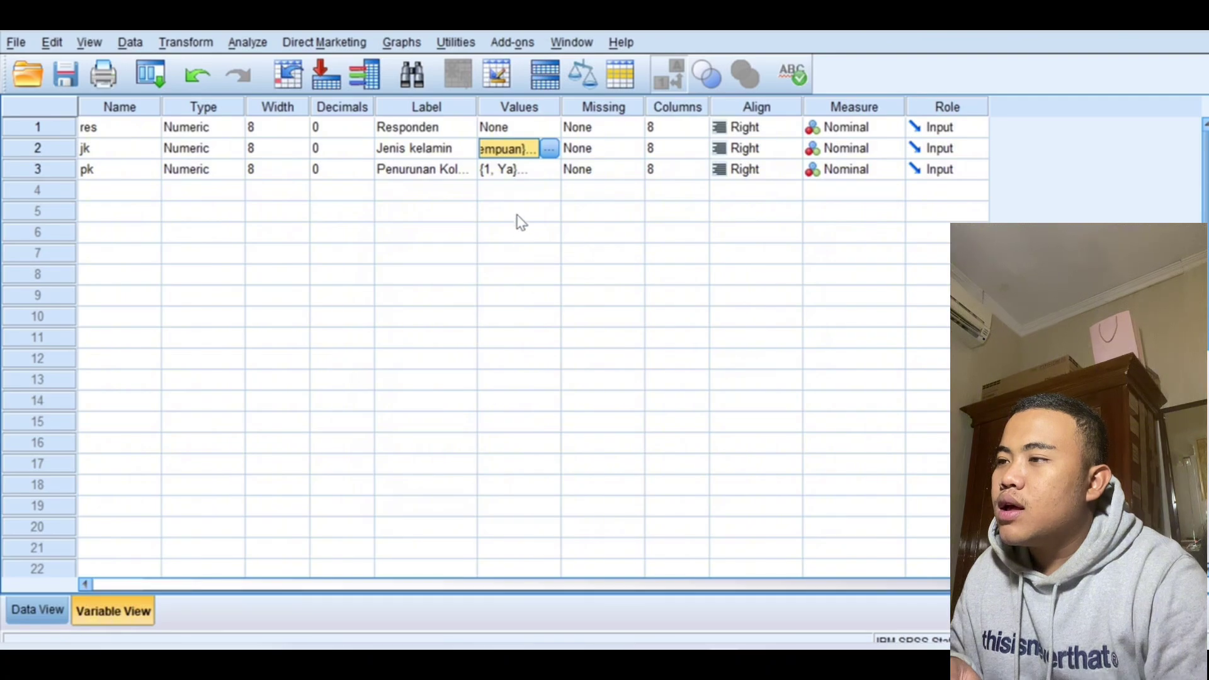
Step: Review the pk value labels in its variable definition, selecting 1 for Ya and 2 for Tidak
click(523, 173)
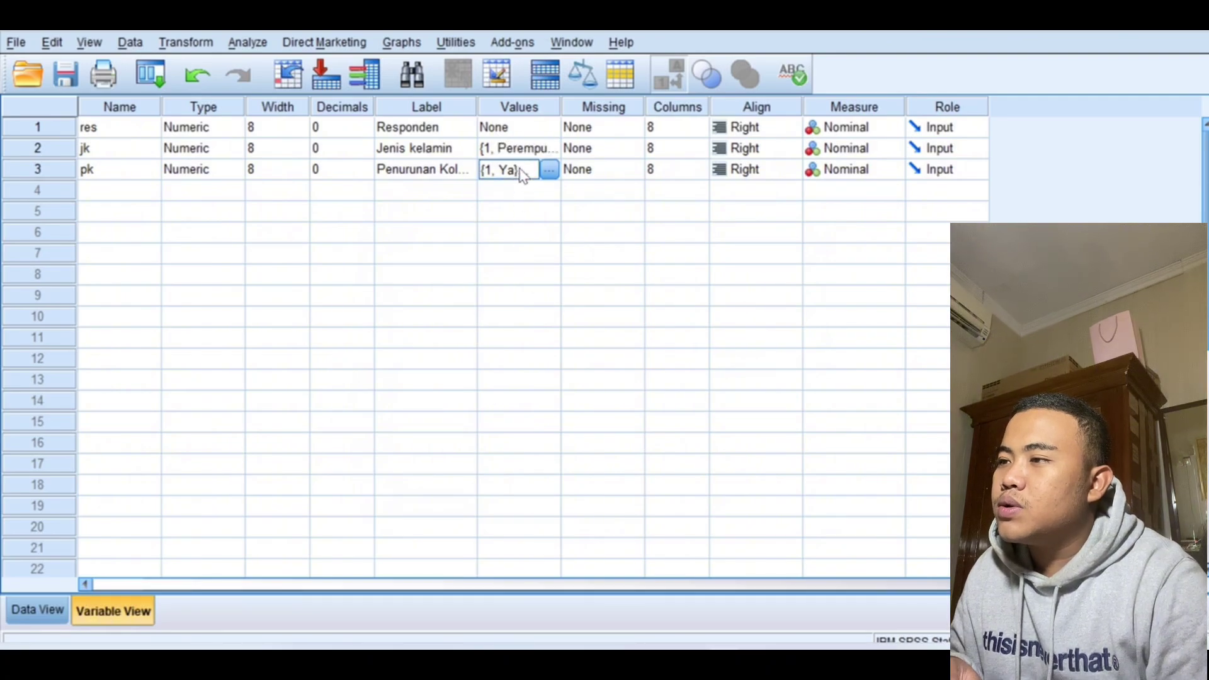
click(549, 170)
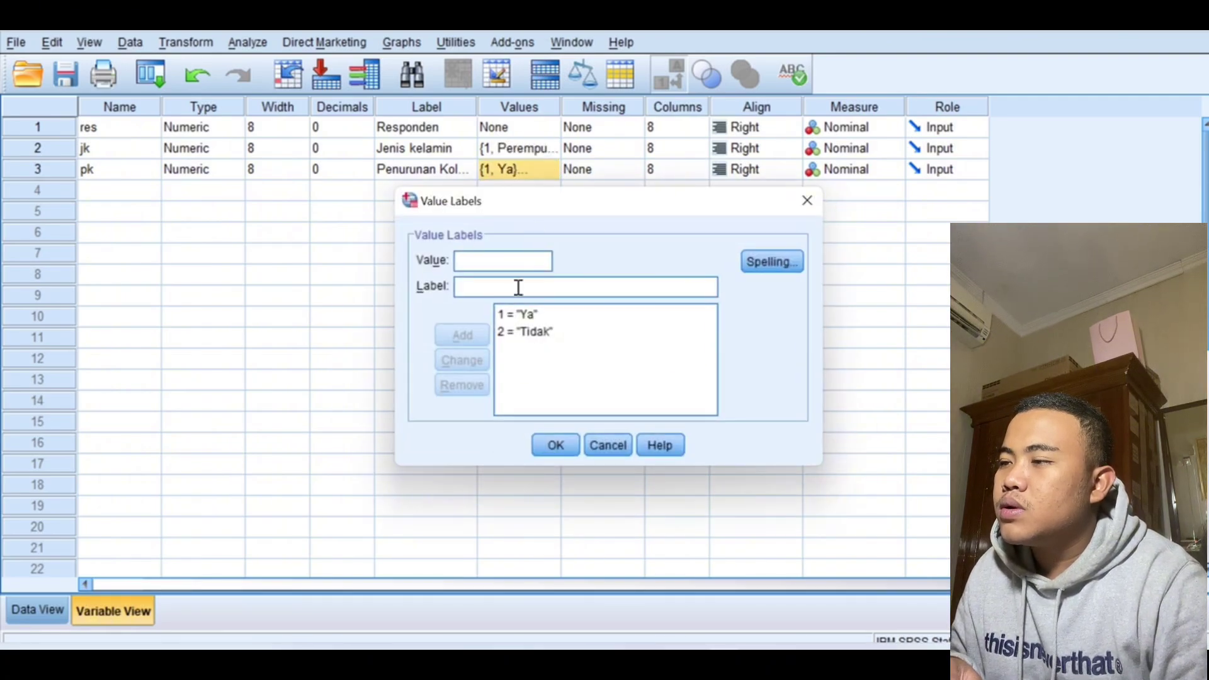
click(518, 315)
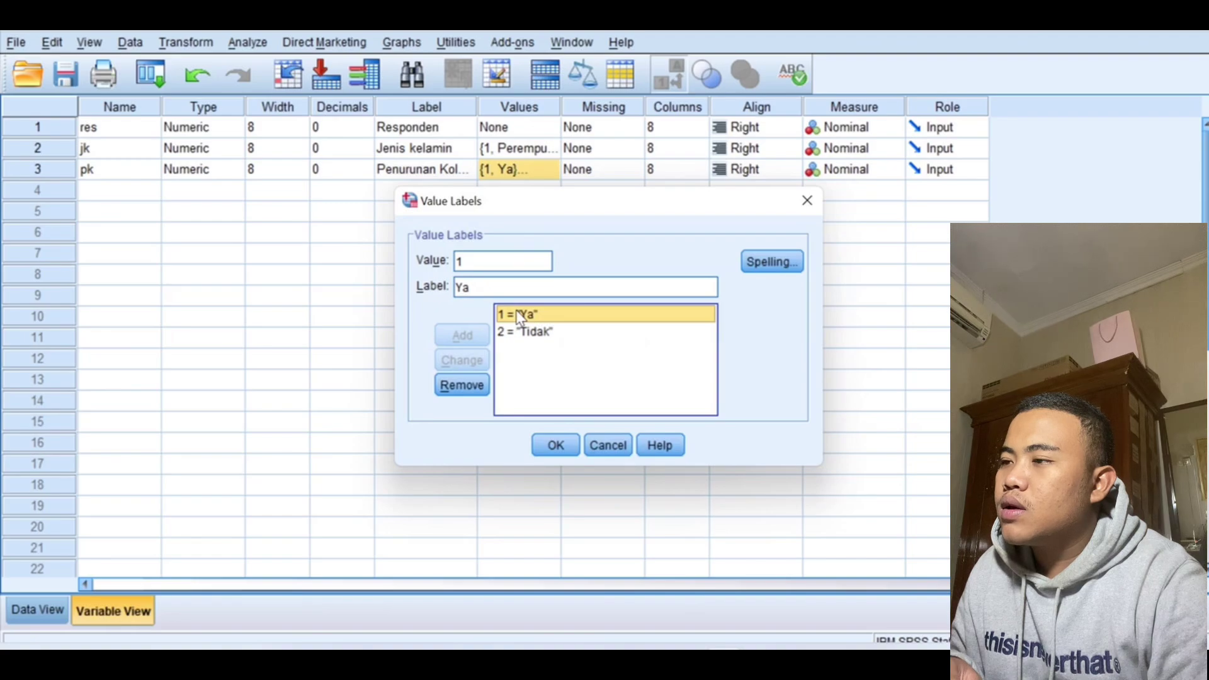
click(532, 332)
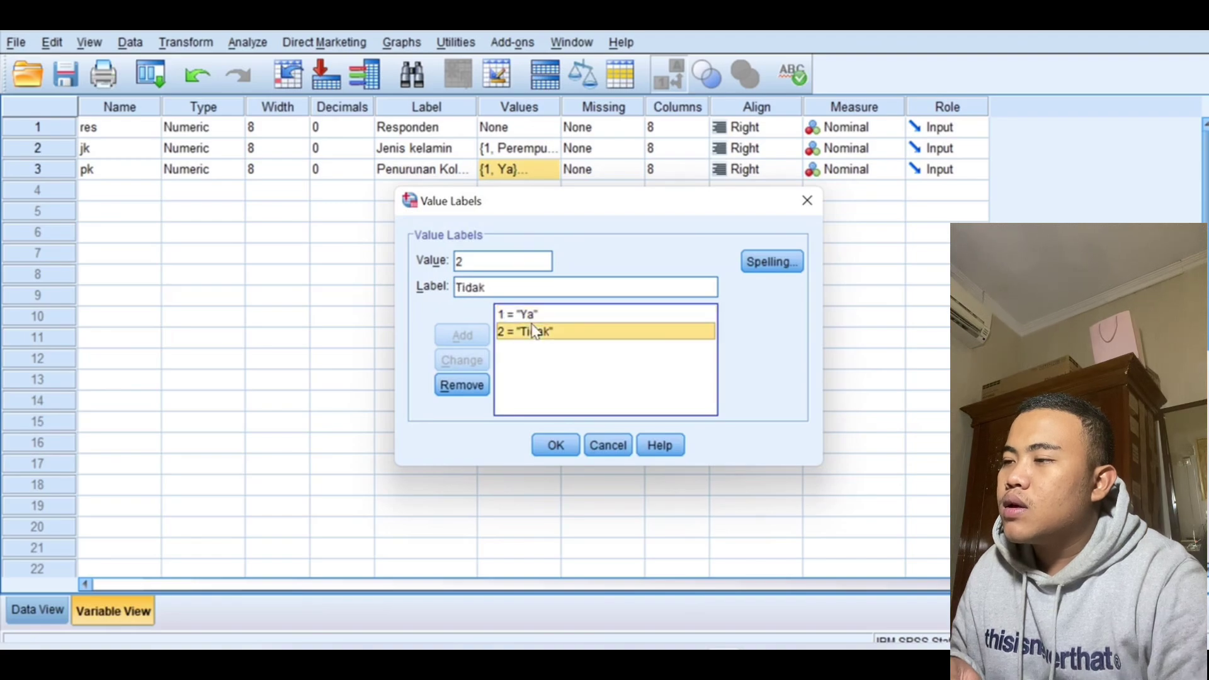
click(555, 447)
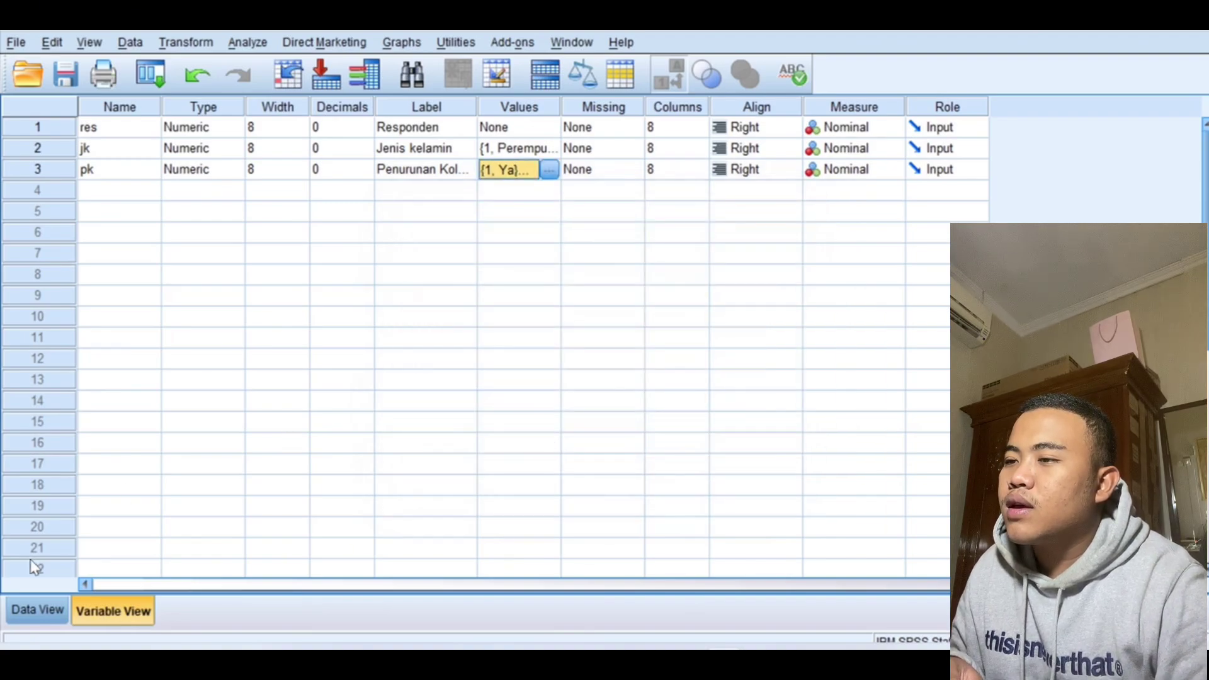
Step: Set up a crosstab with Penurunan Kolesterol in the rows and Jenis kelamin in the columns, including the Chi-square and Risk statistics
click(29, 602)
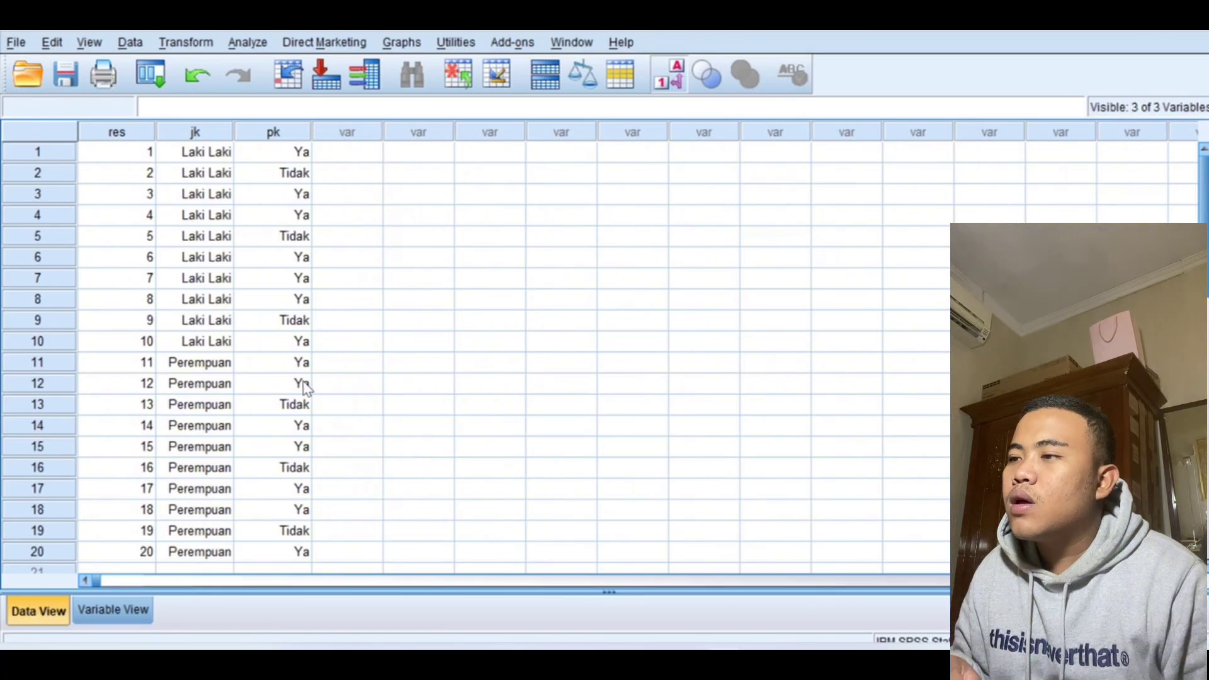
scroll(305, 387, down, 2)
scroll(305, 386, up, 2)
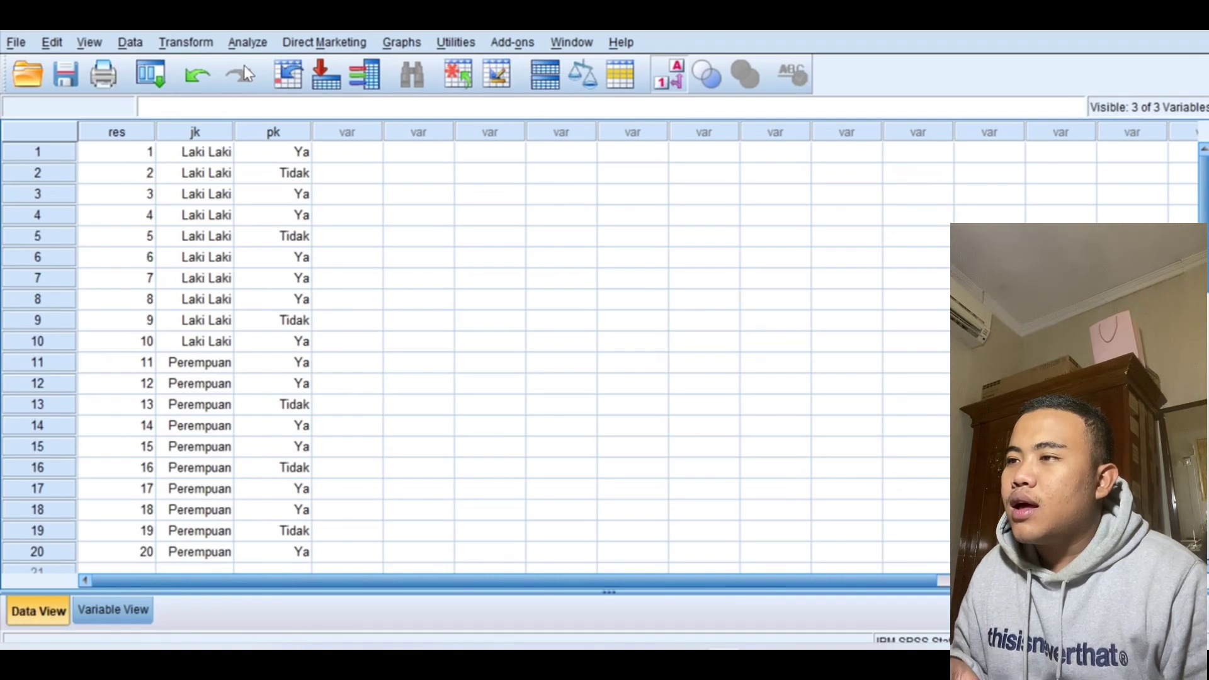
click(248, 43)
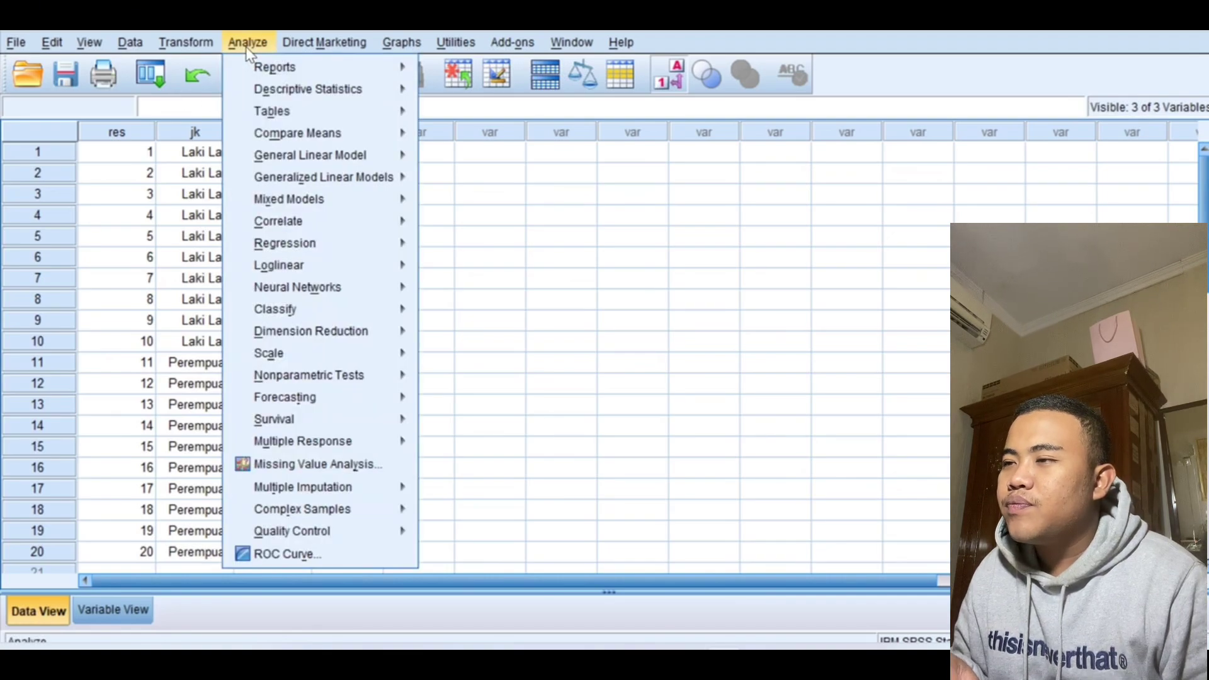
mouse_move(281, 94)
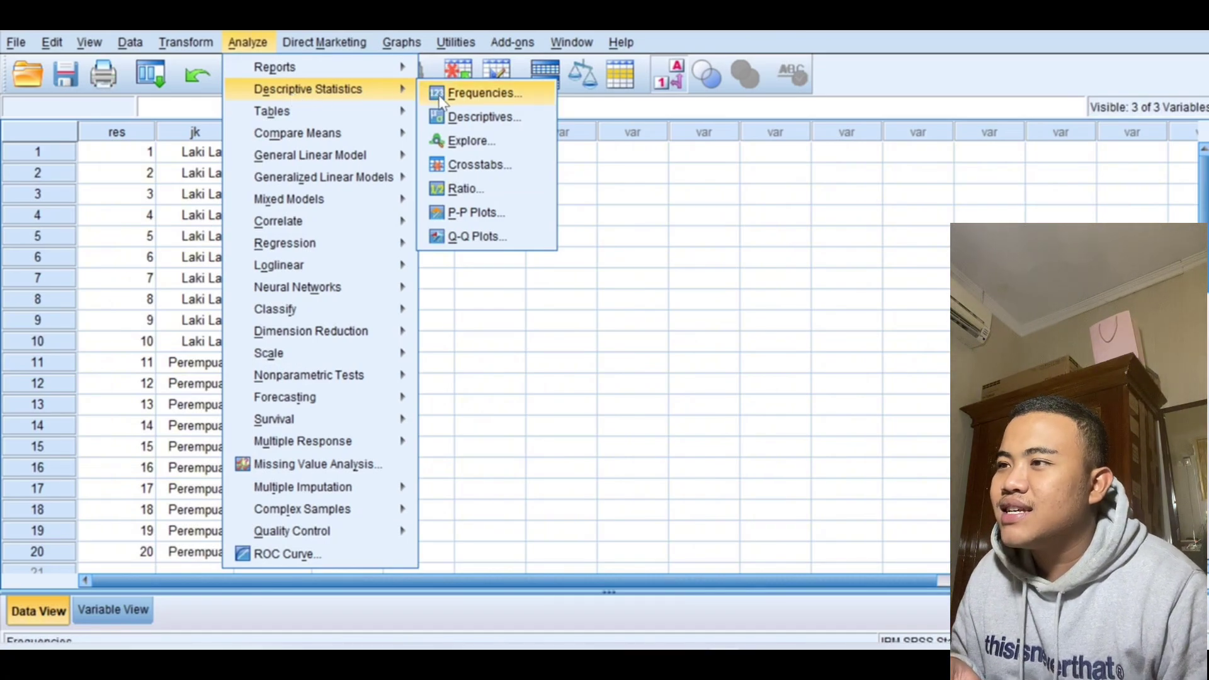
click(508, 170)
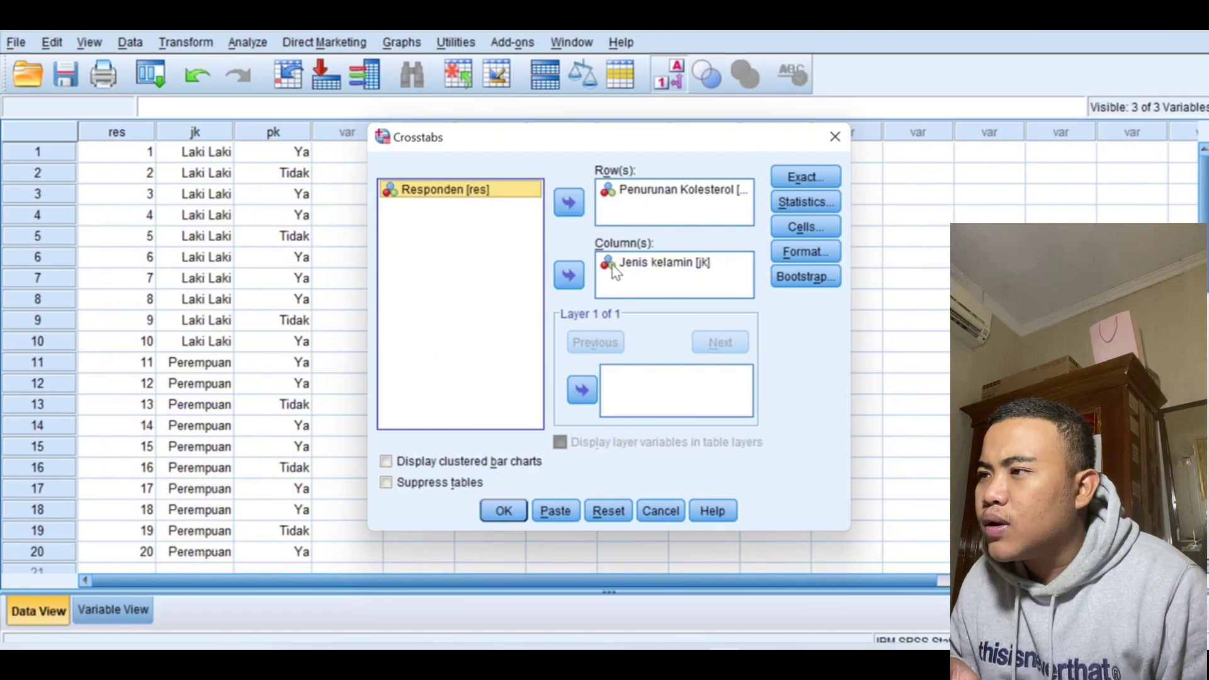
click(807, 202)
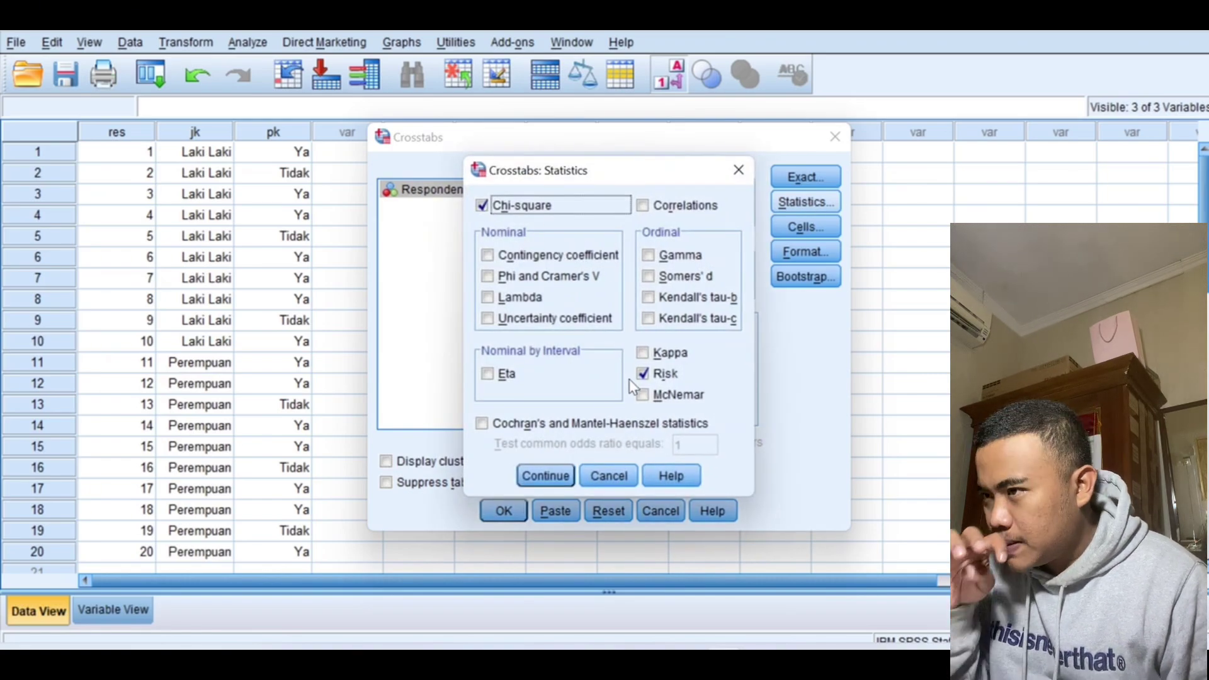
click(539, 480)
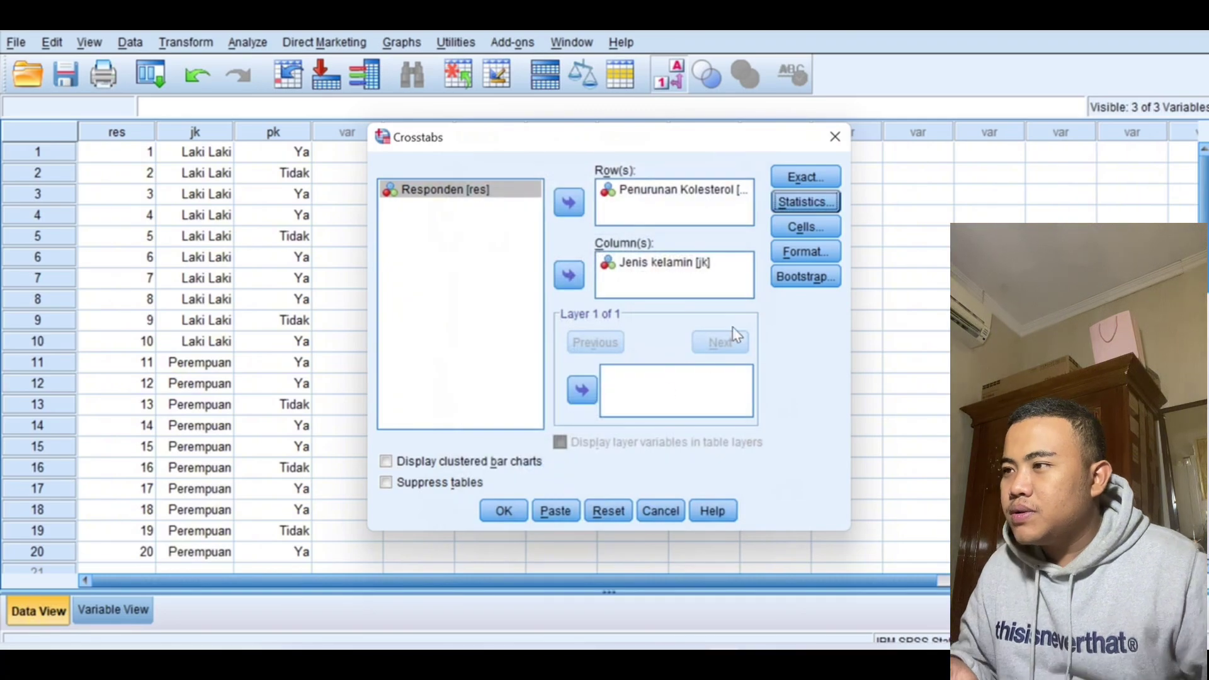
Step: Run the crosstab with observed and expected counts plus row and column percentages, and examine its Chi-Square Tests table
click(798, 228)
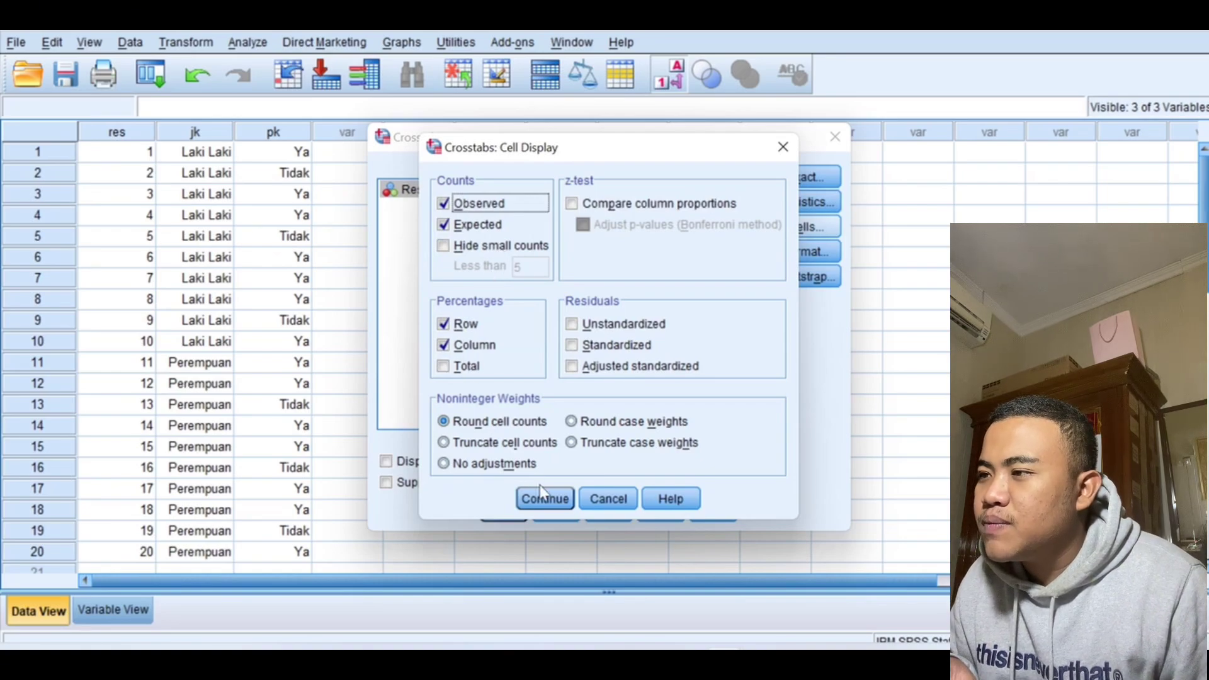
click(556, 504)
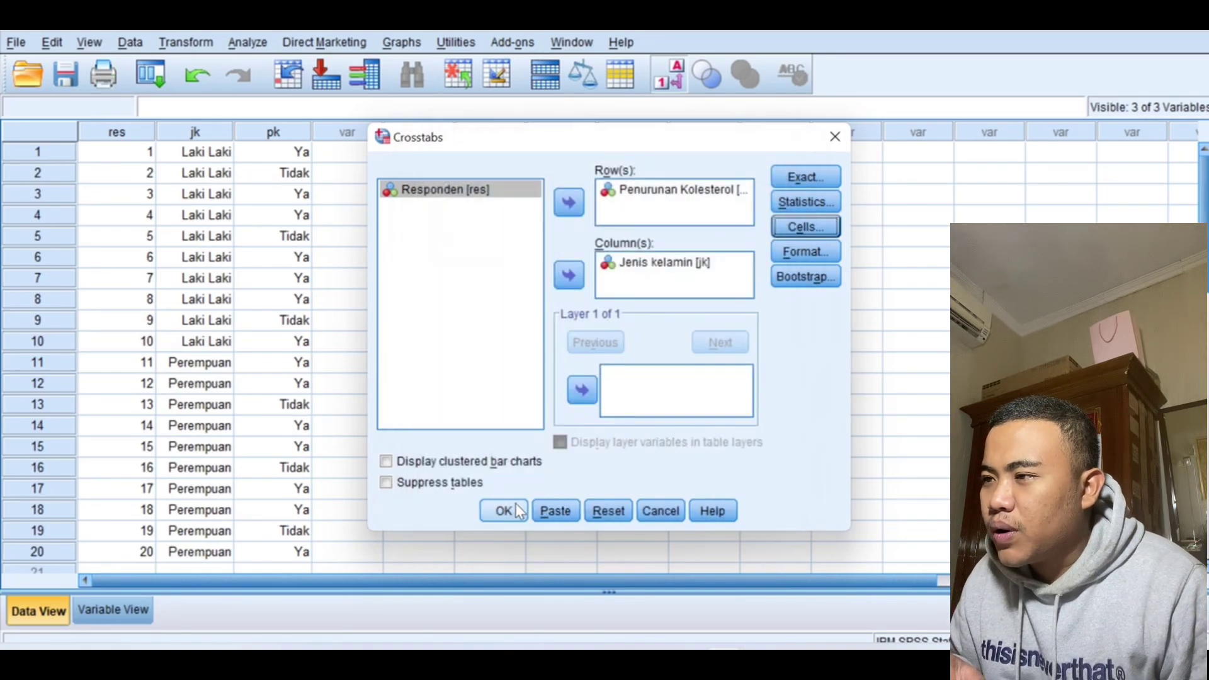
click(504, 511)
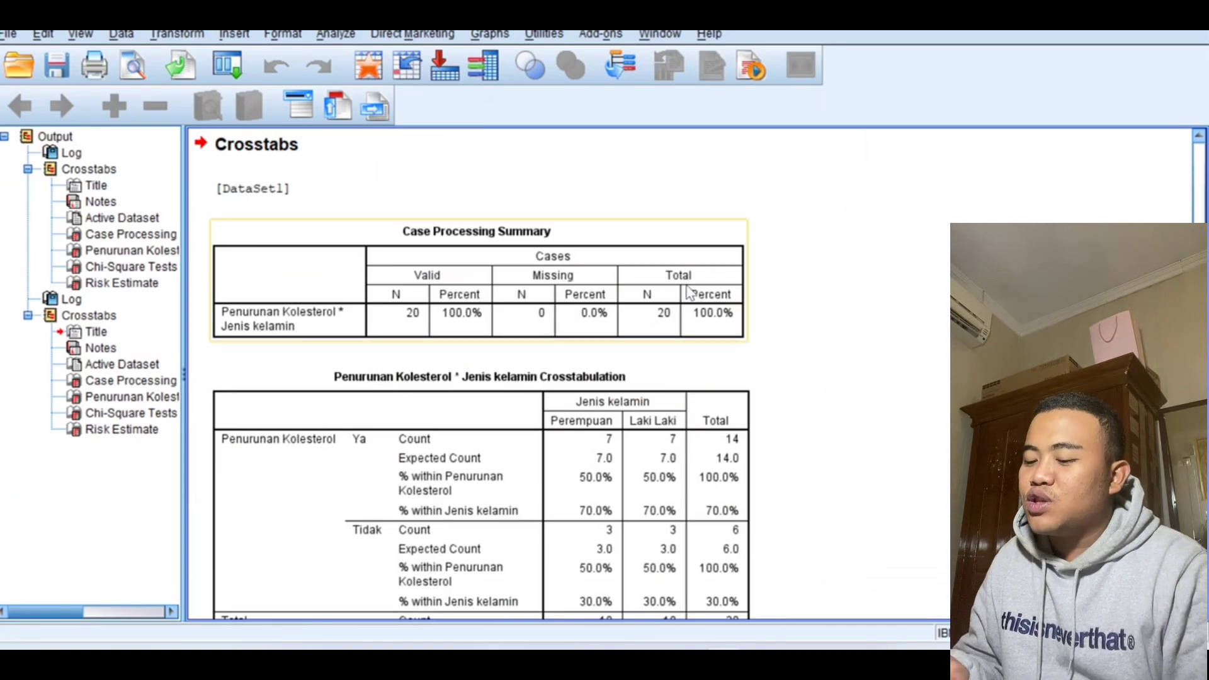
scroll(828, 422, down, 5)
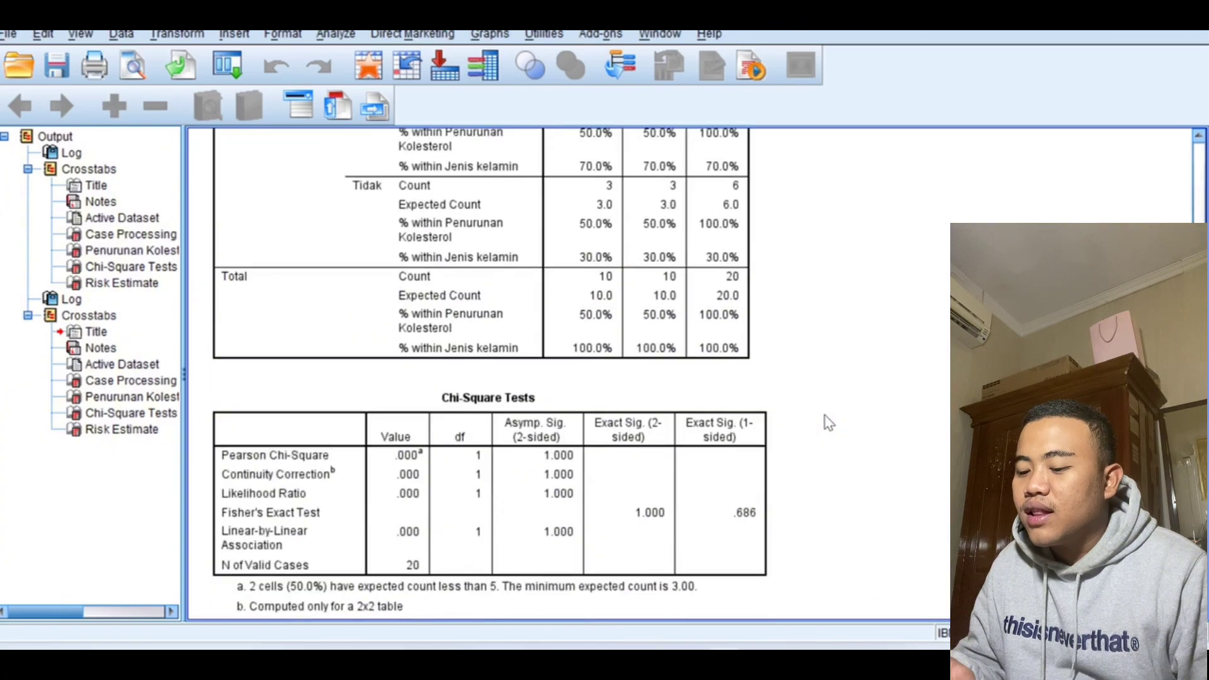
scroll(829, 422, down, 1)
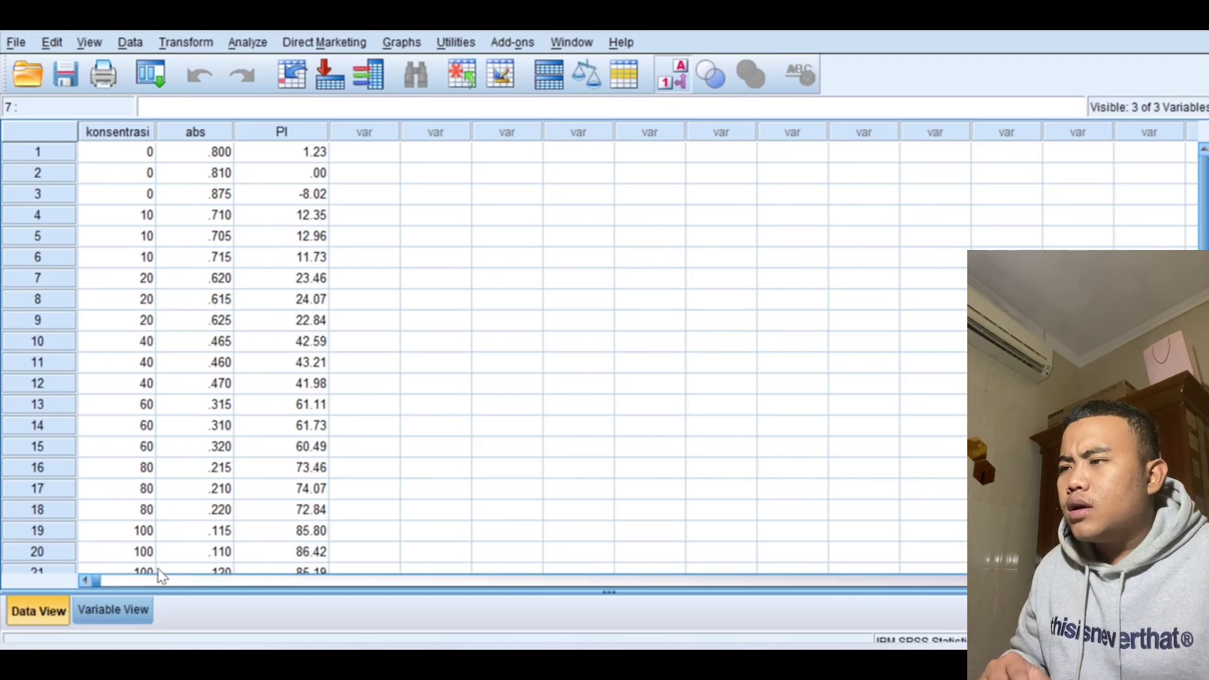
Step: Compute PI as ((0.810-abs) / 0.810) * 100, overwriting the existing variable, and review its values in the dataset
click(121, 608)
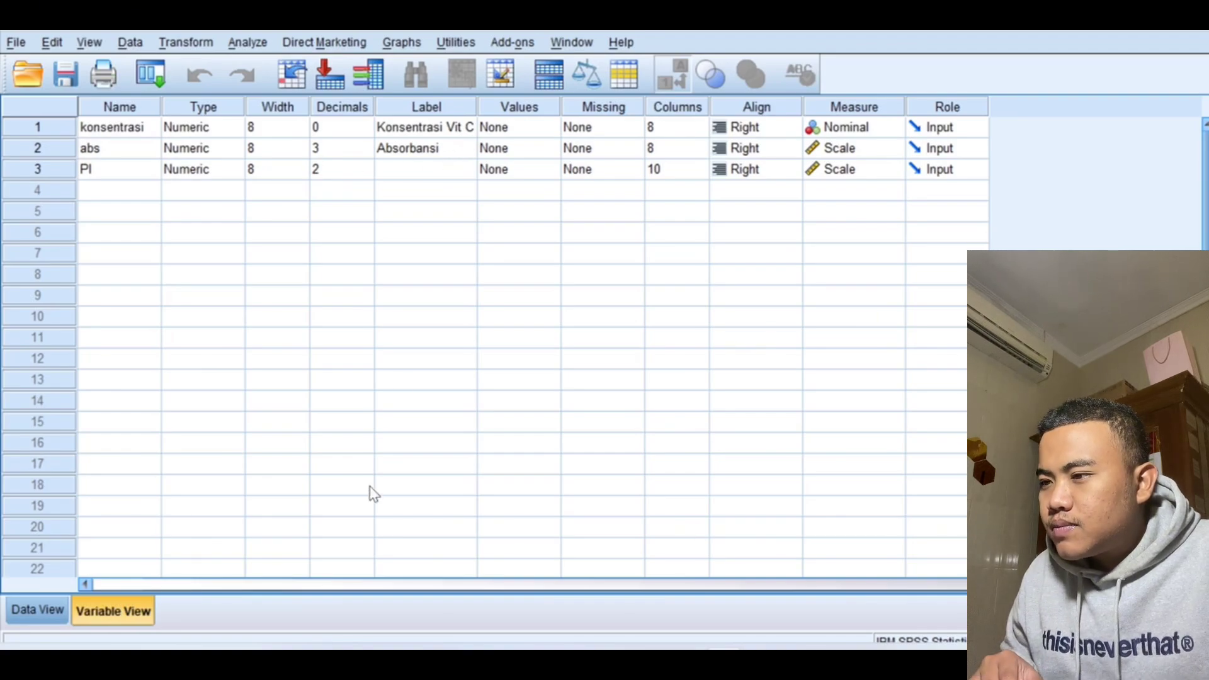
click(19, 611)
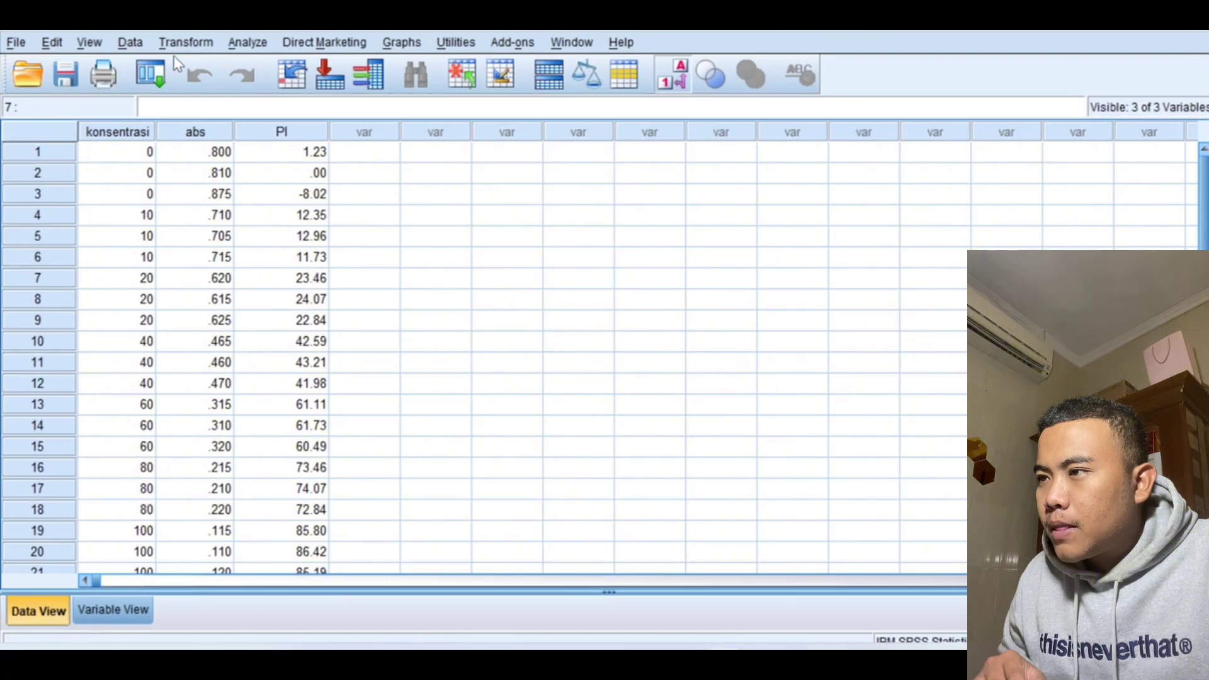
click(185, 43)
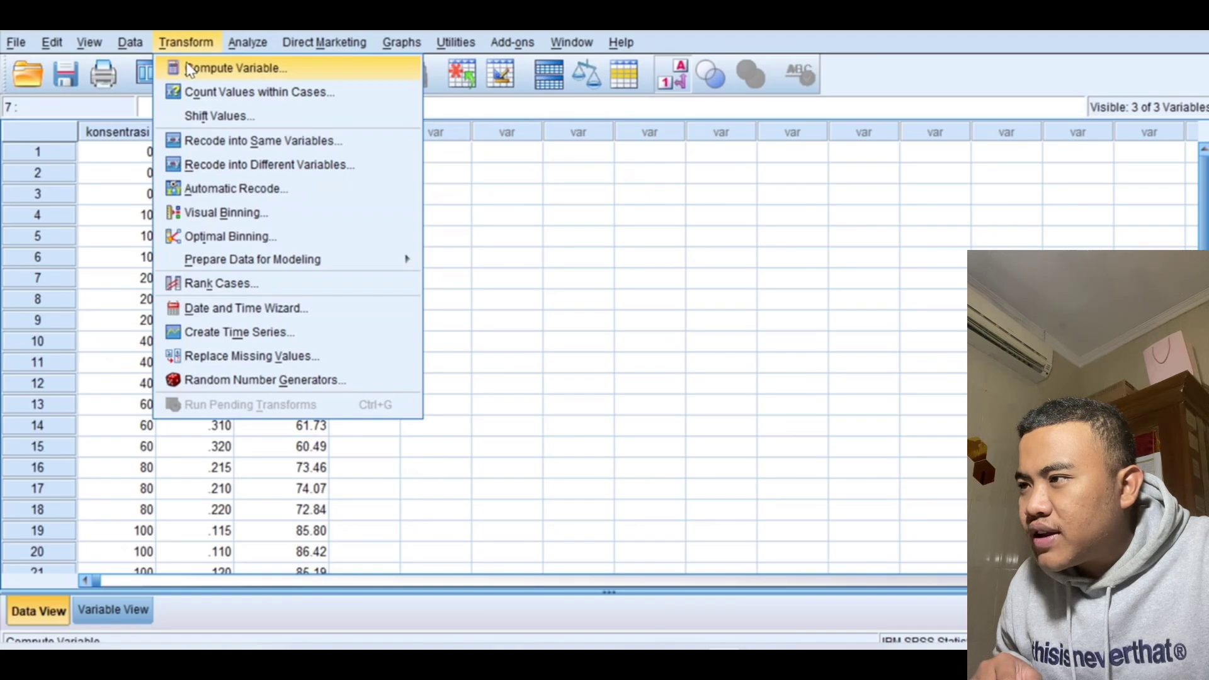
click(234, 68)
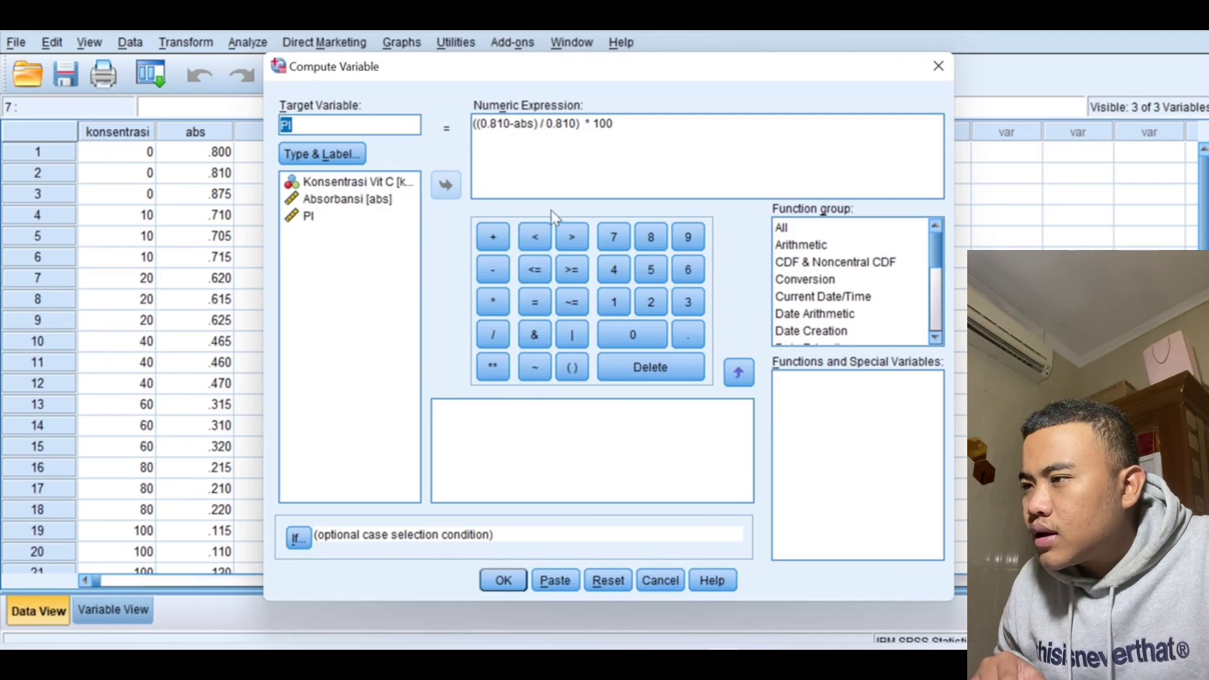
click(503, 580)
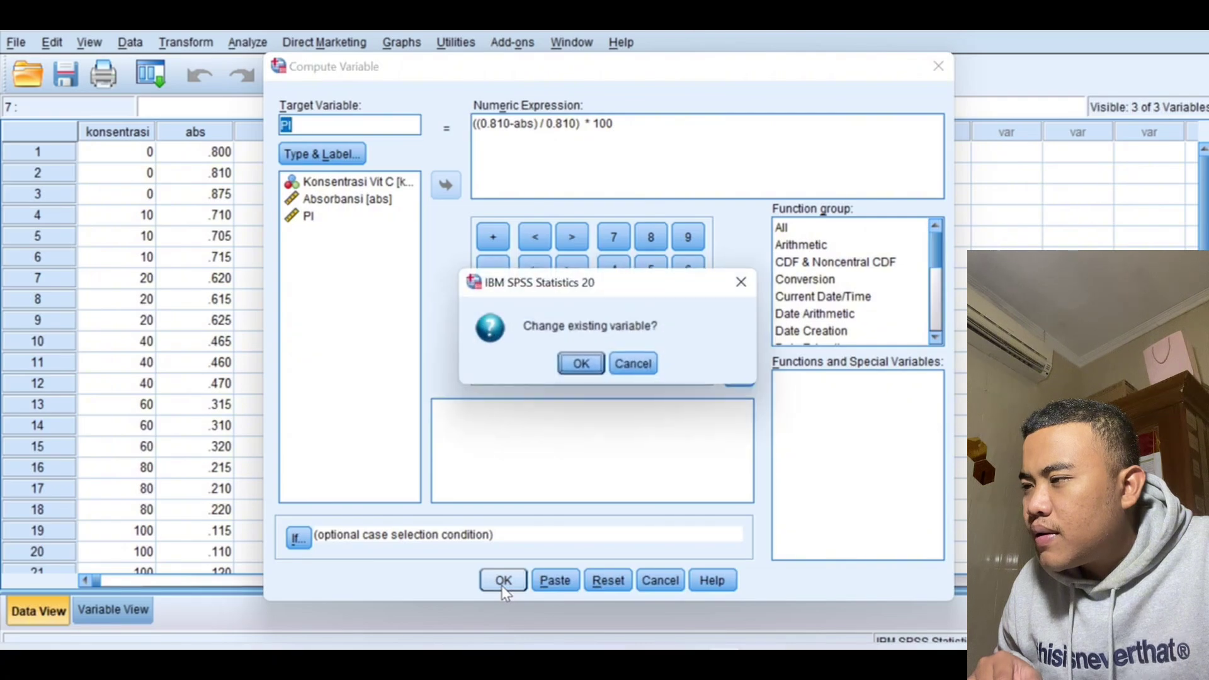
click(587, 369)
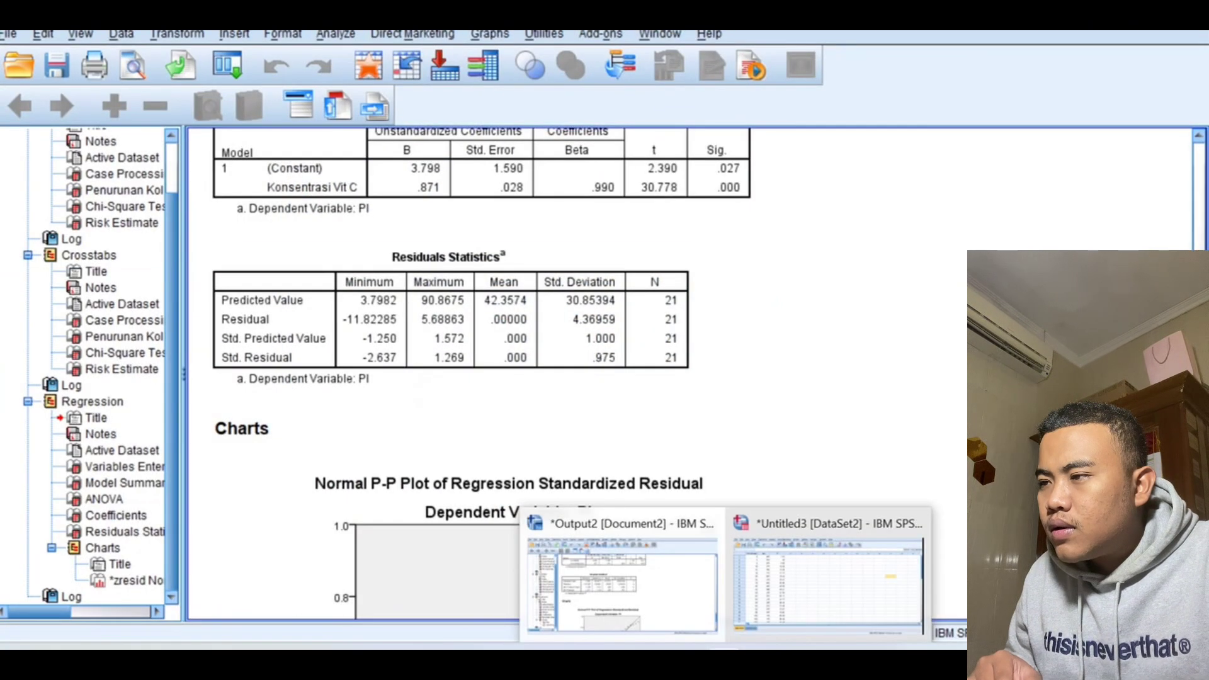
click(748, 619)
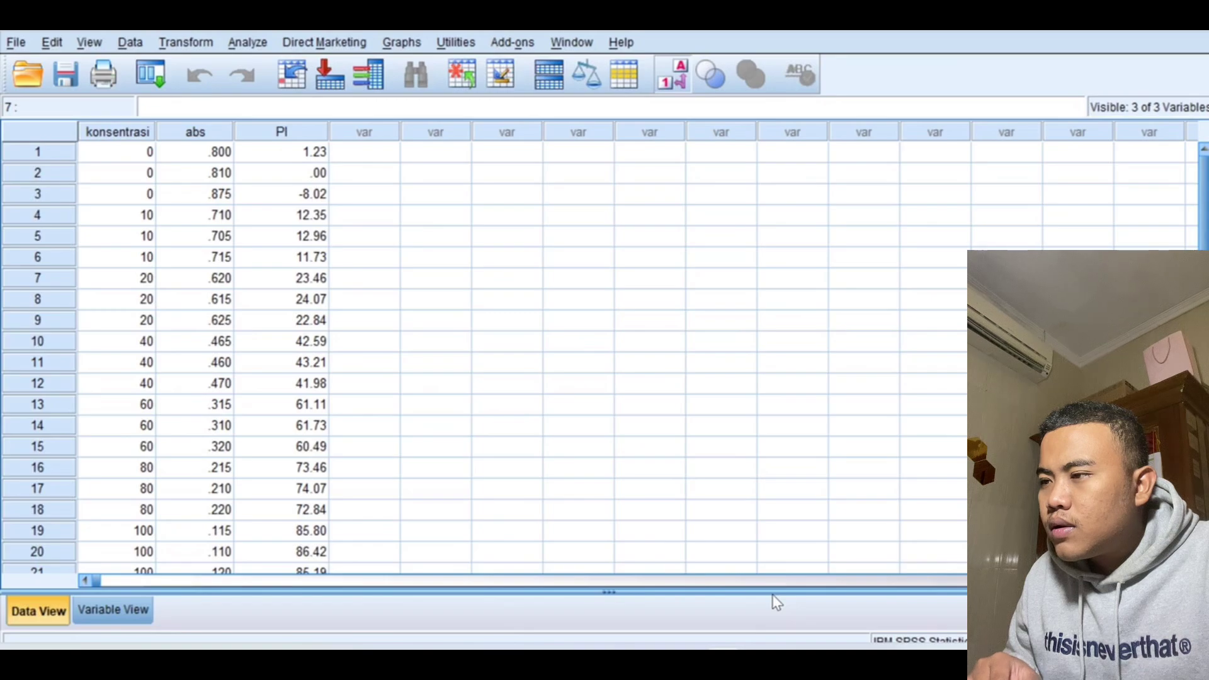
scroll(287, 396, down, 5)
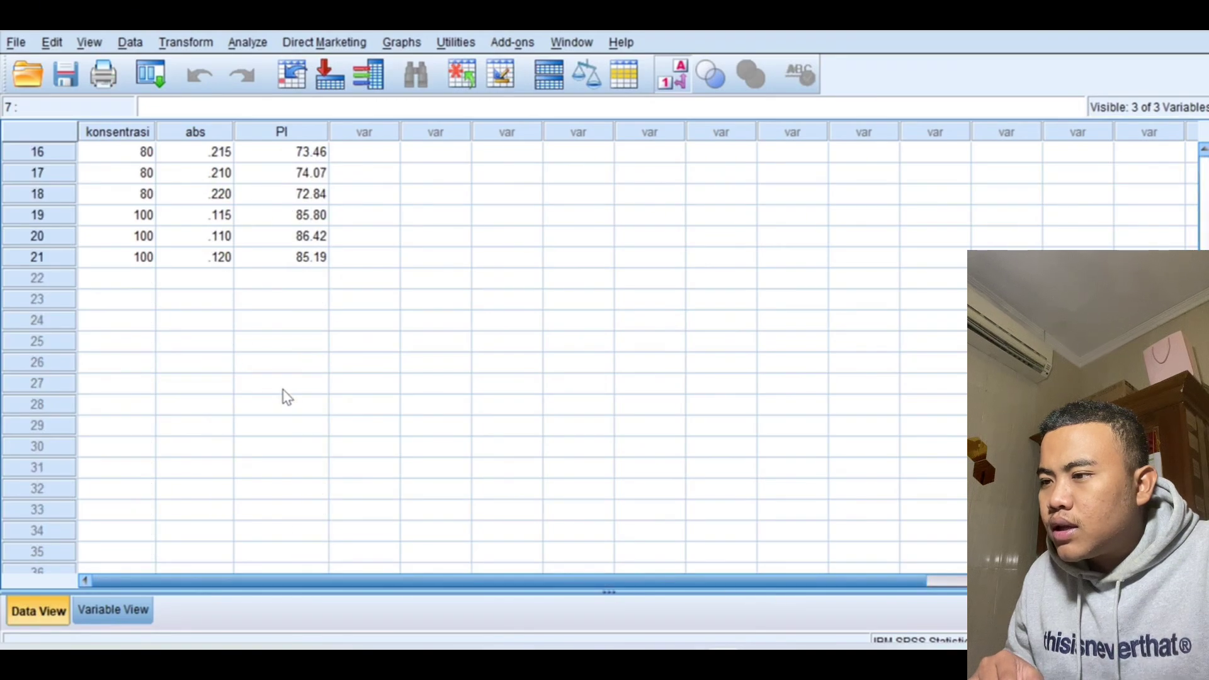
scroll(287, 397, up, 5)
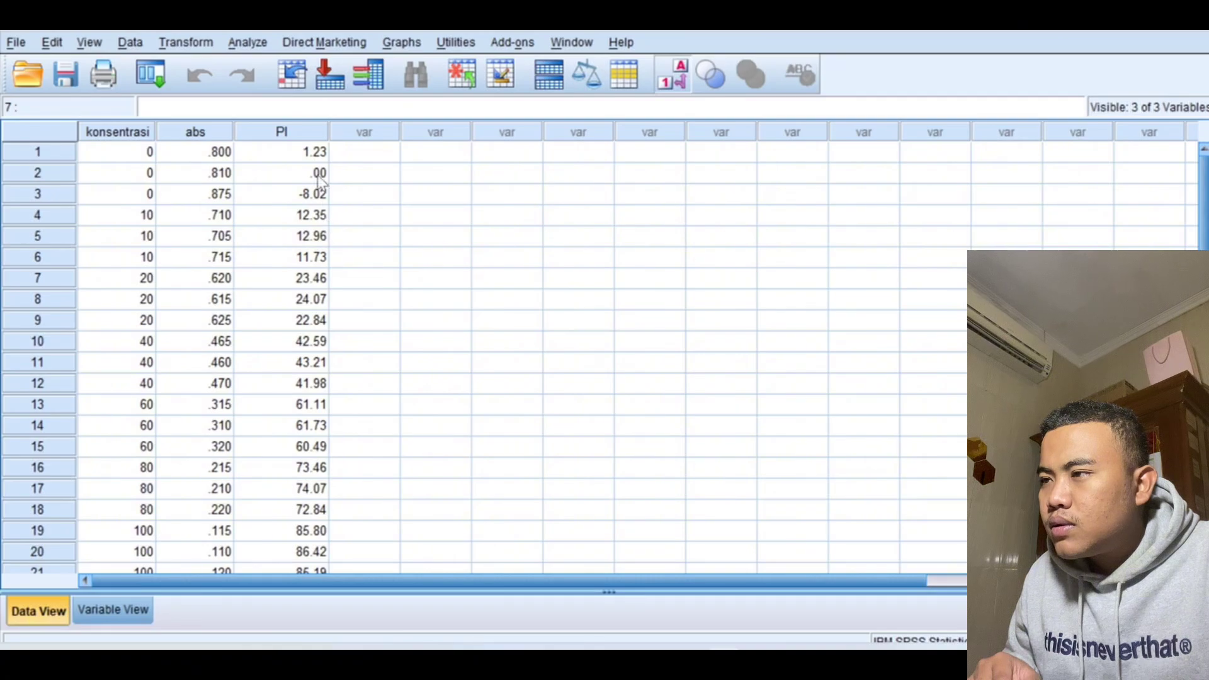
Step: Set up a linear regression with PI as dependent and Konsentrasi Vit C as independent, using the Enter method and a normal probability plot
click(248, 43)
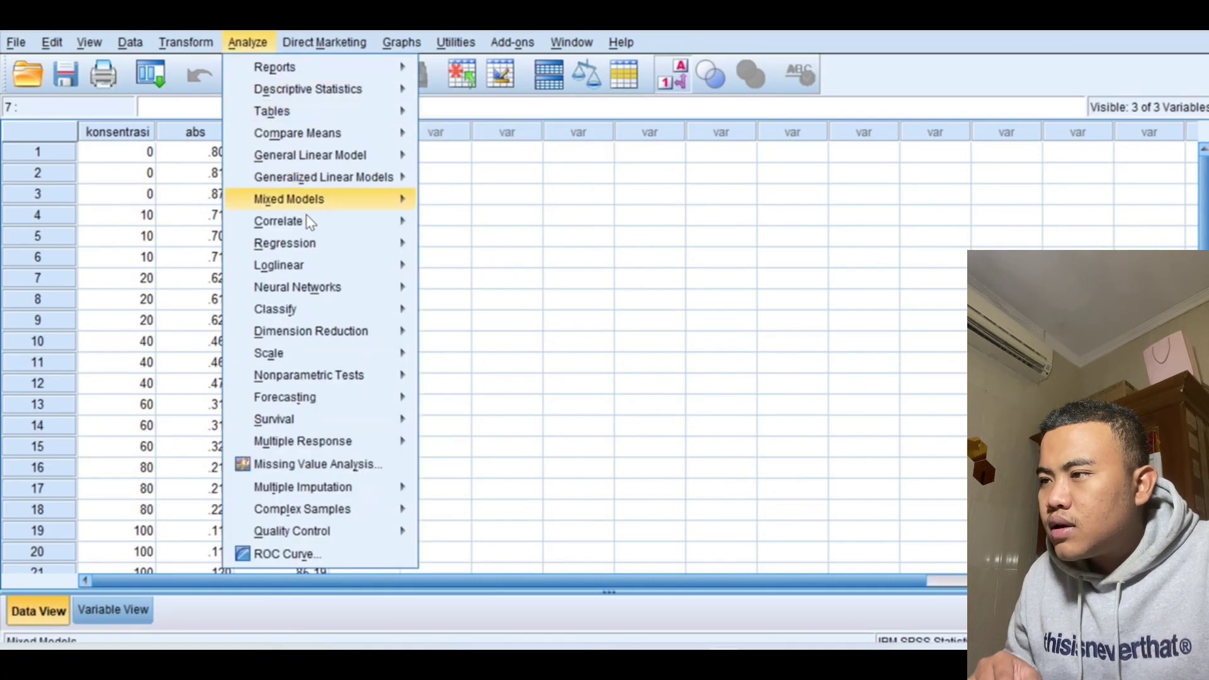
mouse_move(313, 243)
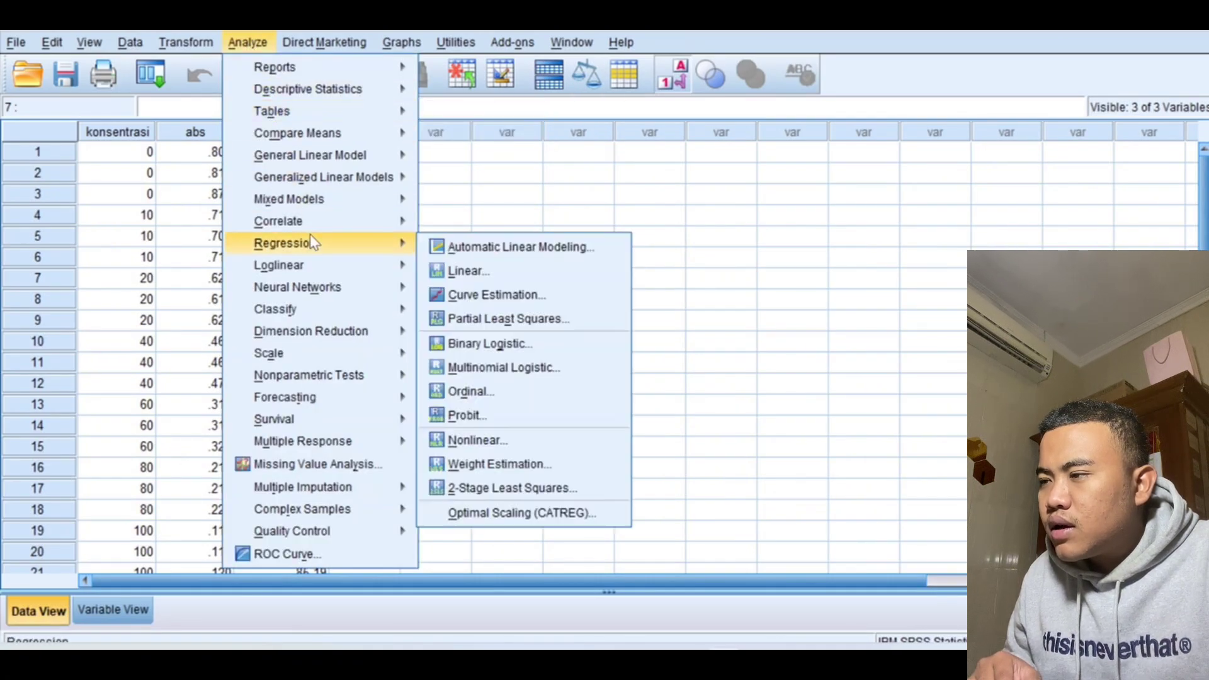
click(471, 274)
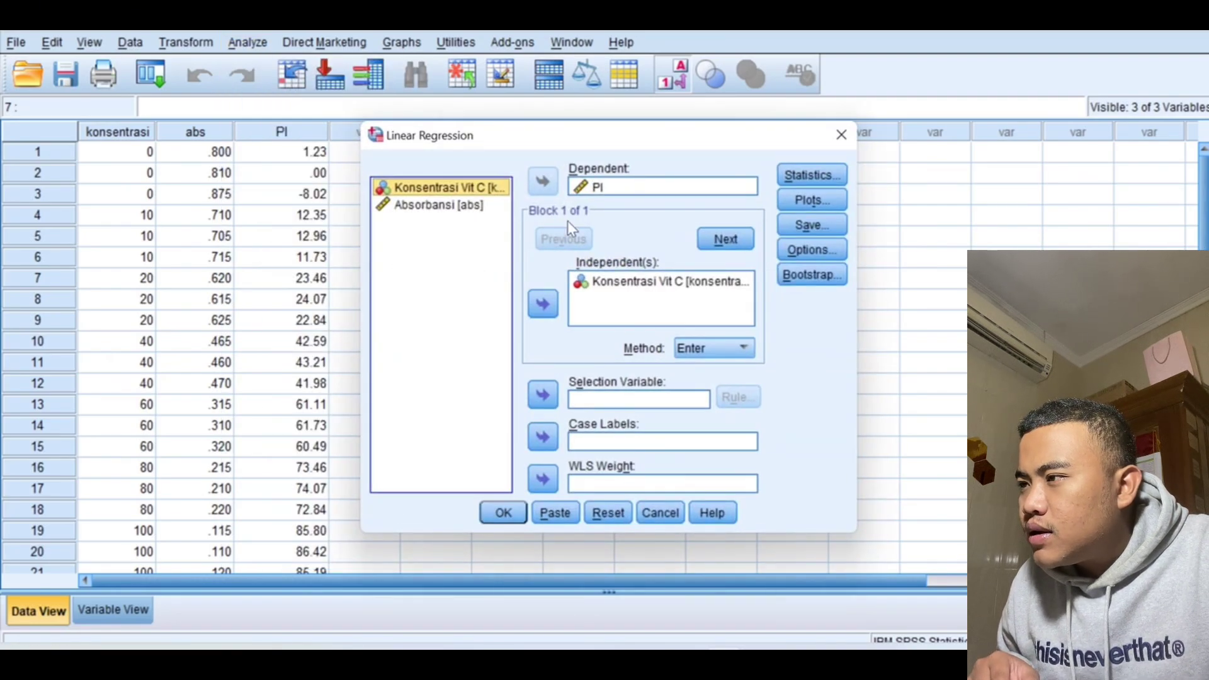
click(638, 191)
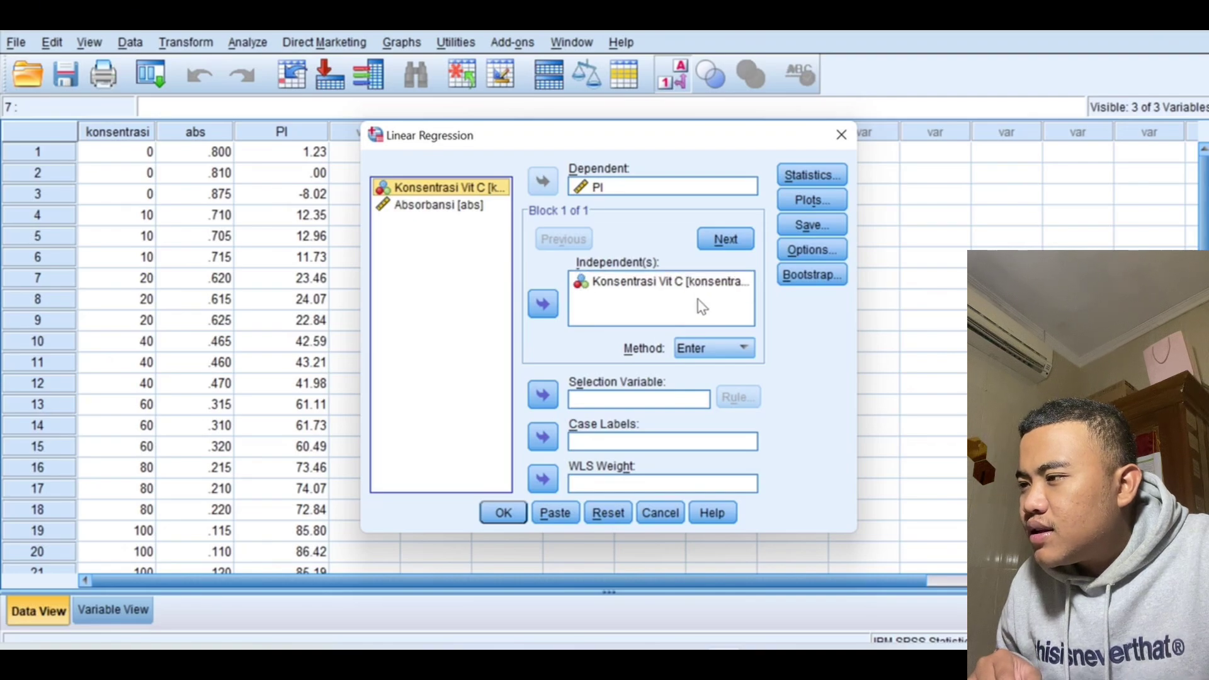
click(801, 204)
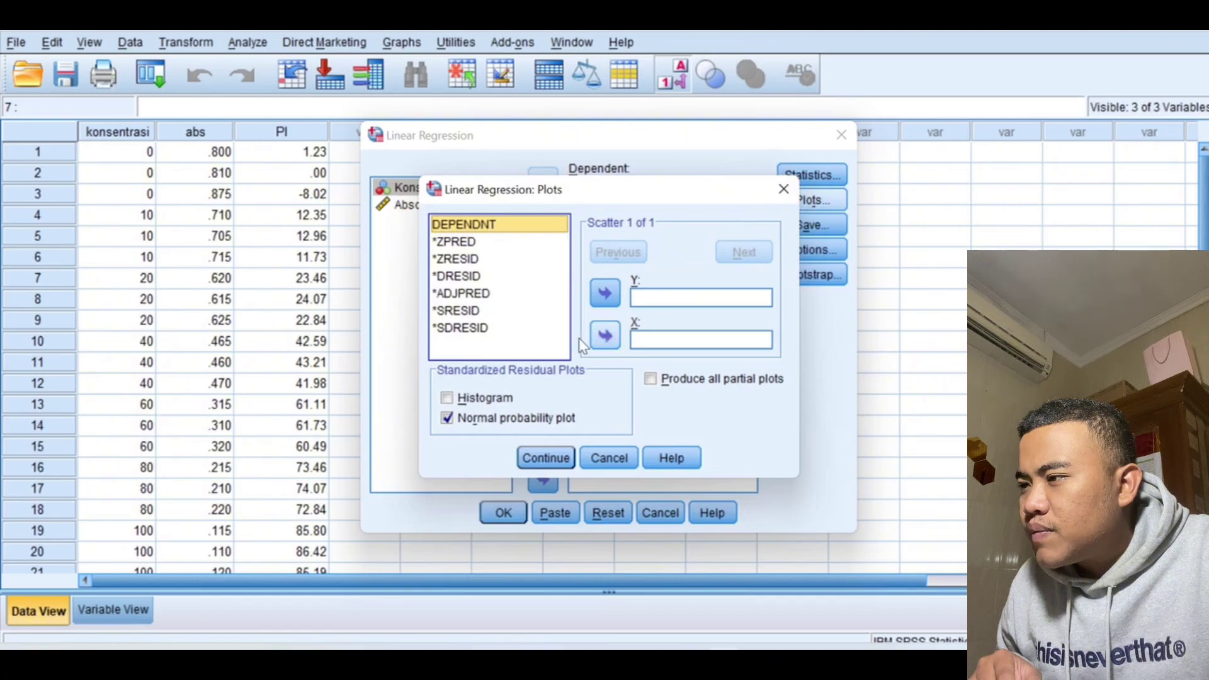
click(447, 419)
click(447, 419)
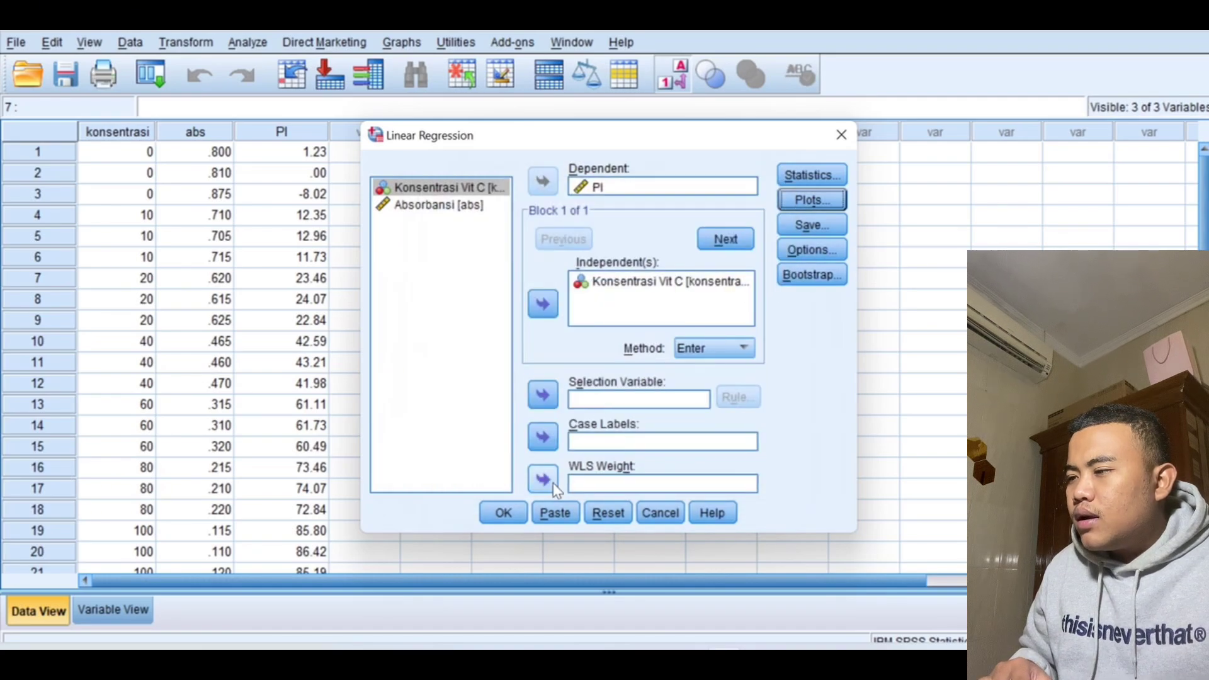
Step: Run the linear regression and examine its Model Summary, ANOVA and Coefficients tables
click(501, 514)
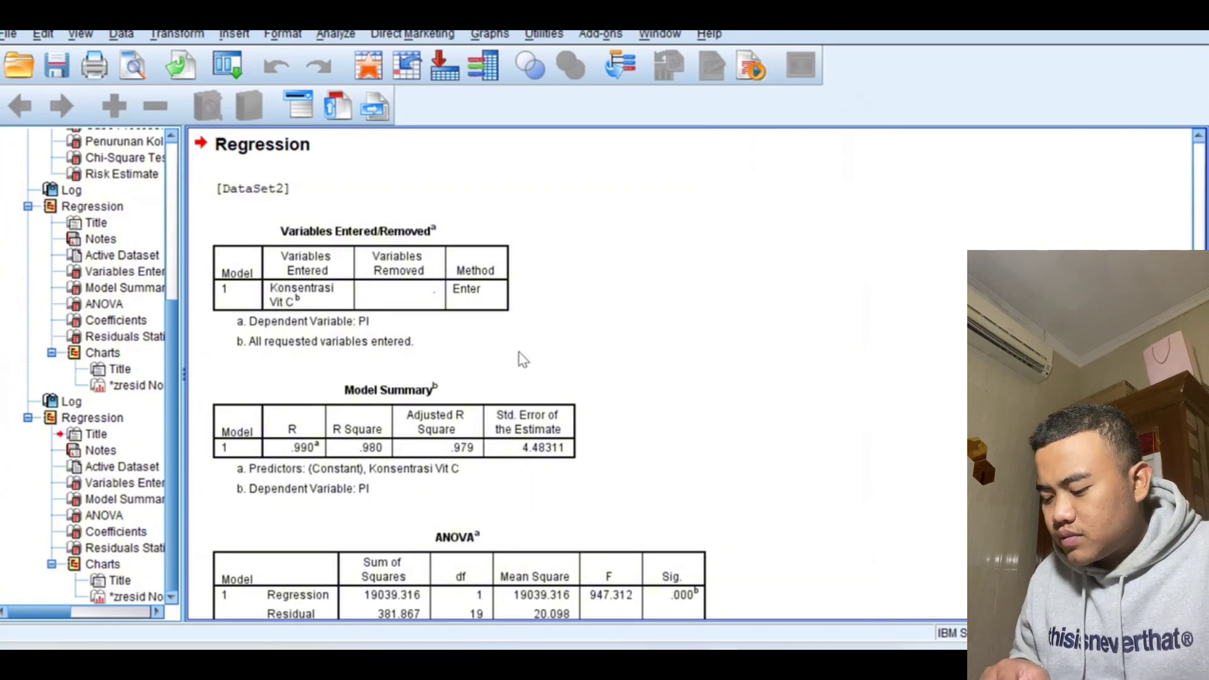
click(265, 449)
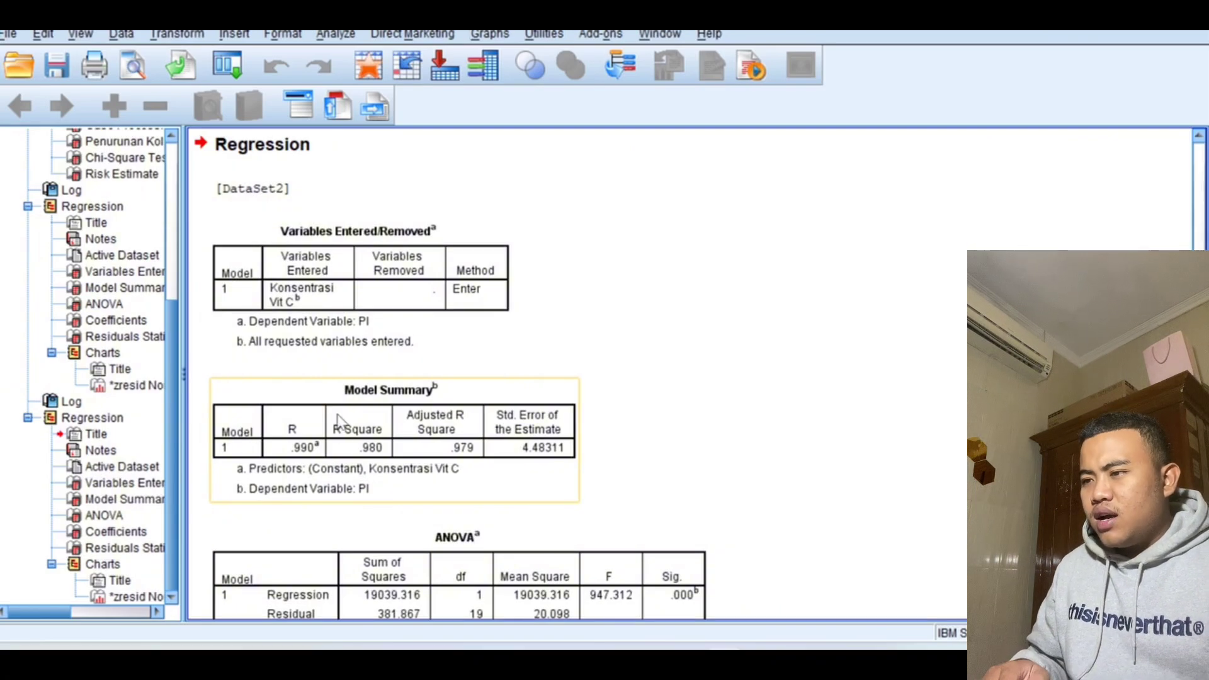
key(Down)
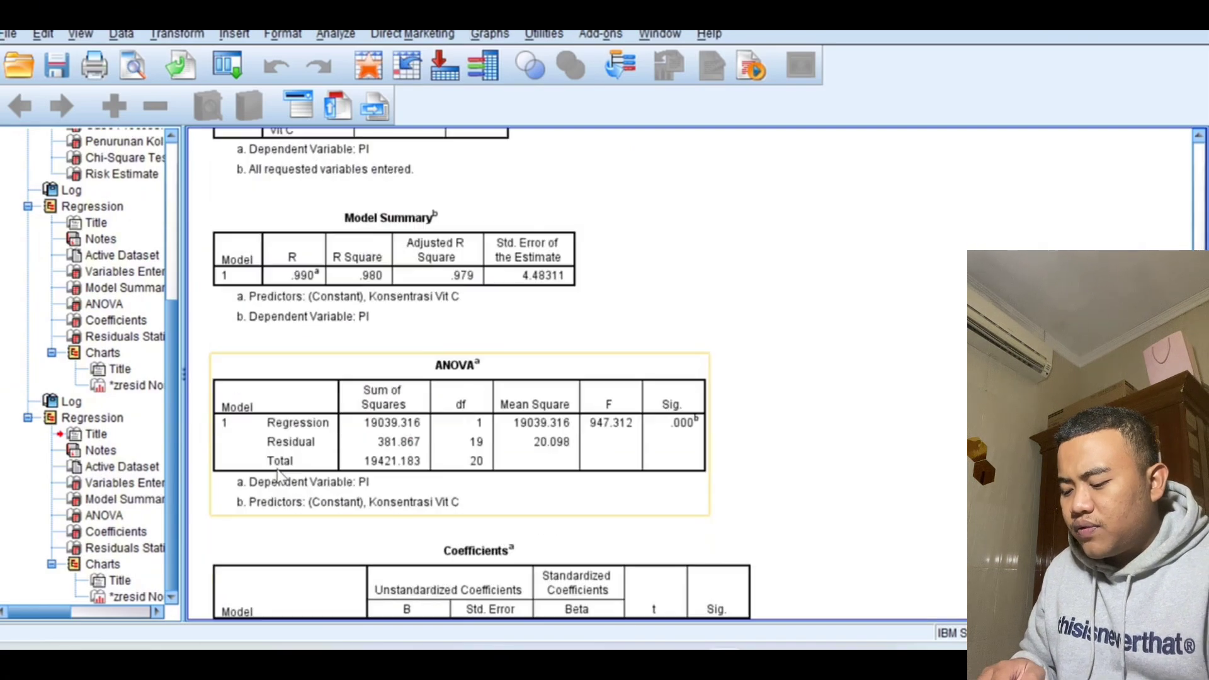
key(Down)
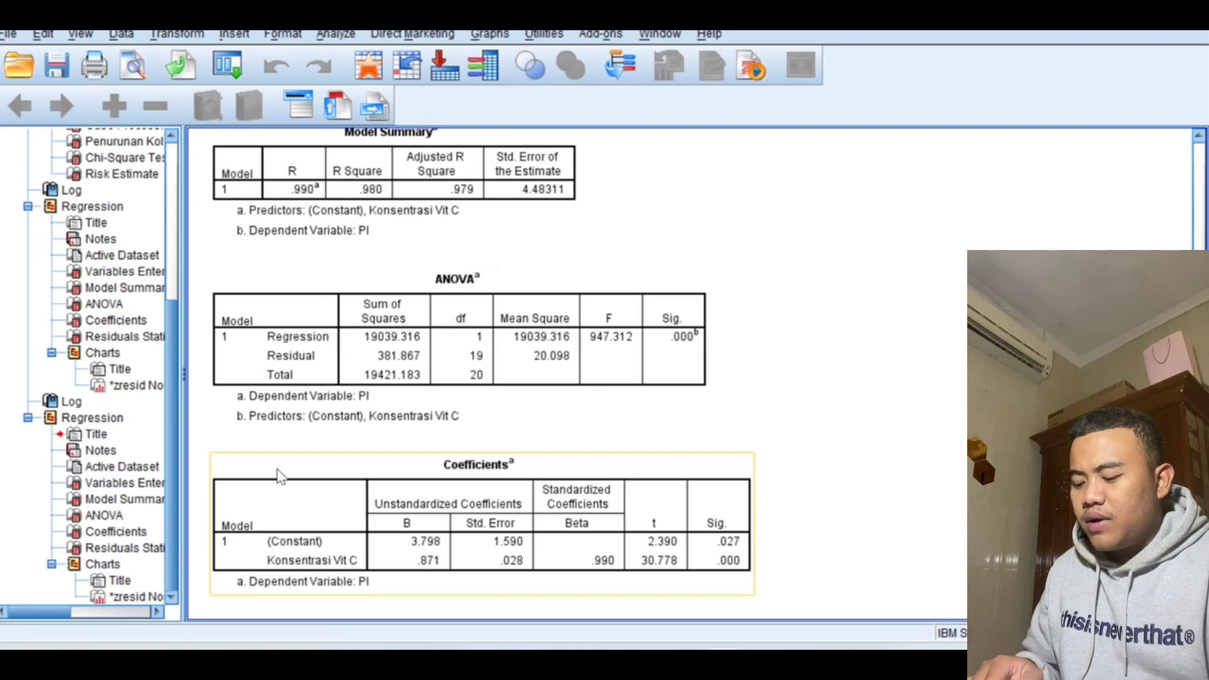